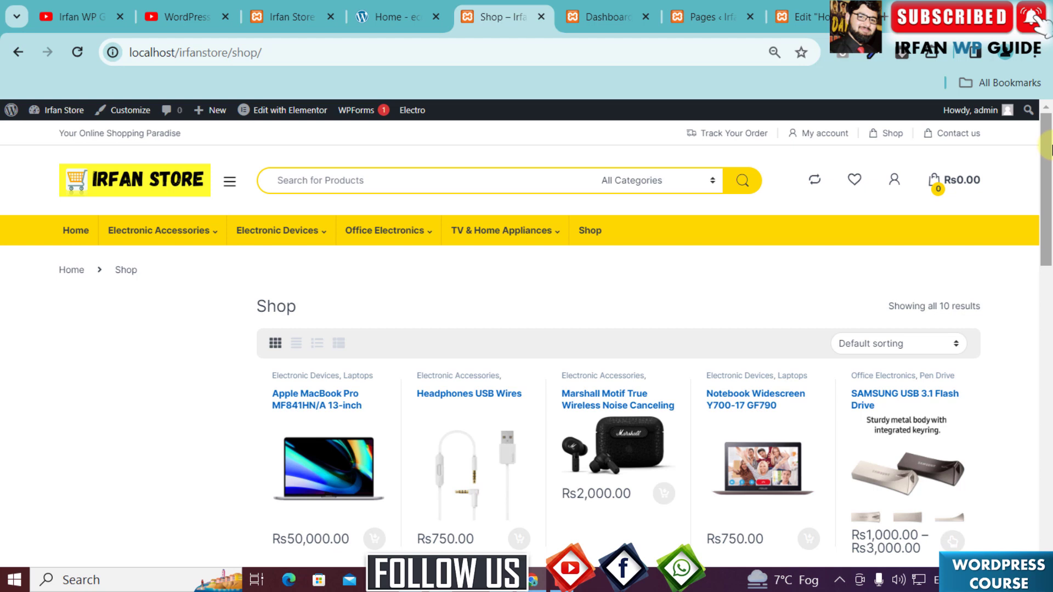
Look over the store's Shop page and the WordPress pages list, and switch to the Home page's Elementor editor.
{"action": "left_click_drag", "start_coordinate": [1051, 147], "coordinate": [1050, 205]}
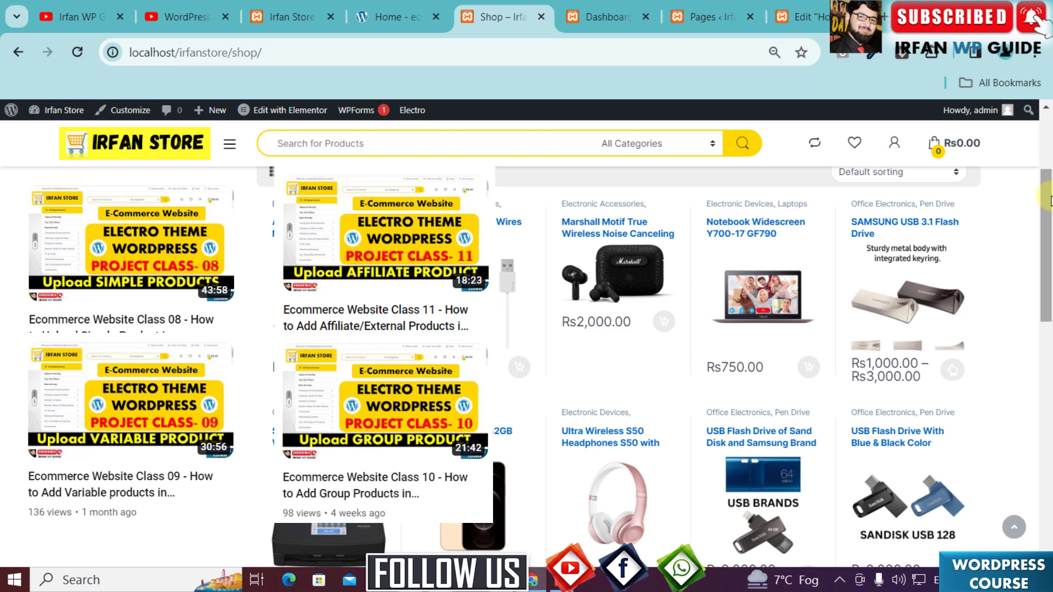
{"action": "left_click_drag", "start_coordinate": [1048, 201], "coordinate": [1047, 128]}
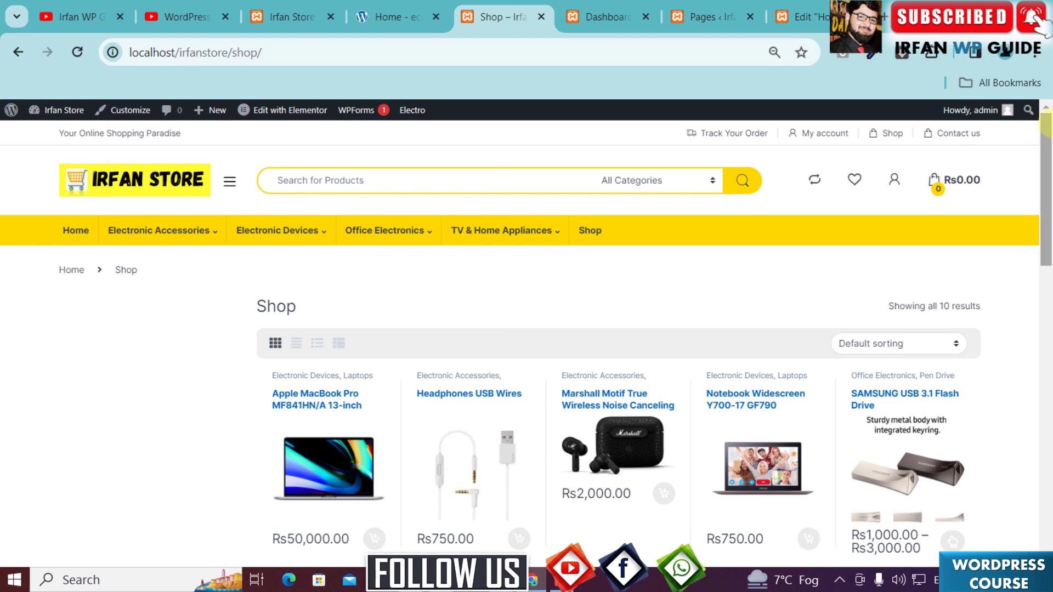
{"action": "left_click", "coordinate": [614, 16]}
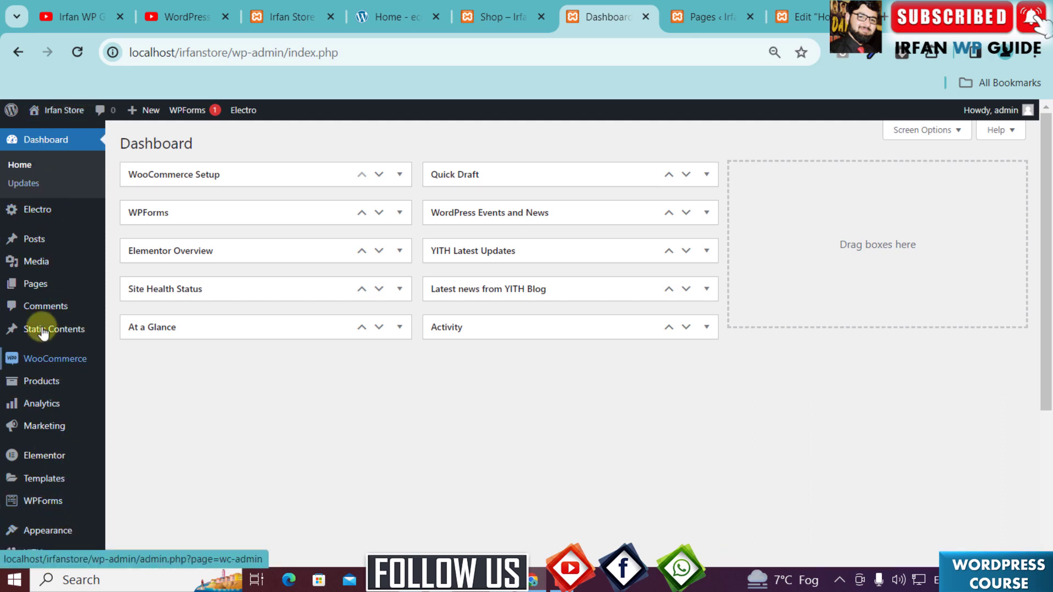
{"action": "mouse_move", "coordinate": [37, 290]}
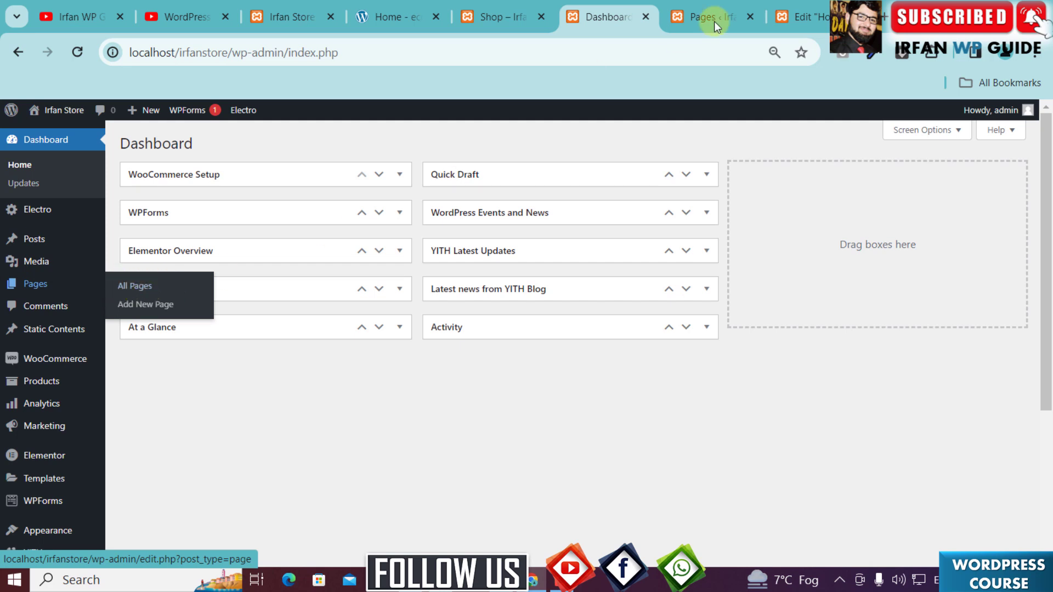
{"action": "left_click", "coordinate": [727, 7]}
{"action": "scroll", "coordinate": [994, 219], "scroll_direction": "up", "scroll_amount": 3}
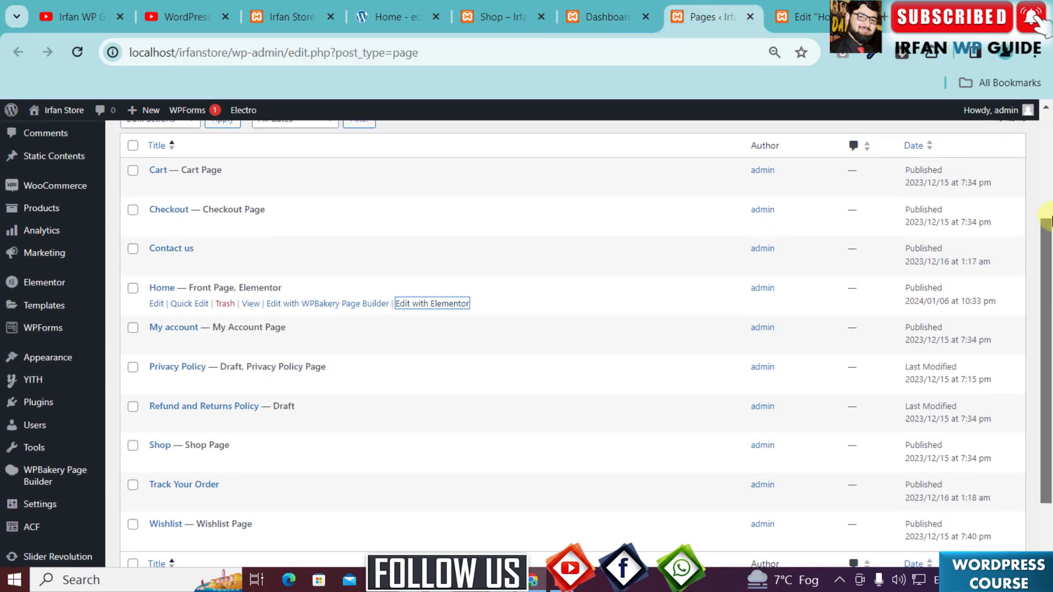
{"action": "left_click", "coordinate": [1012, 175]}
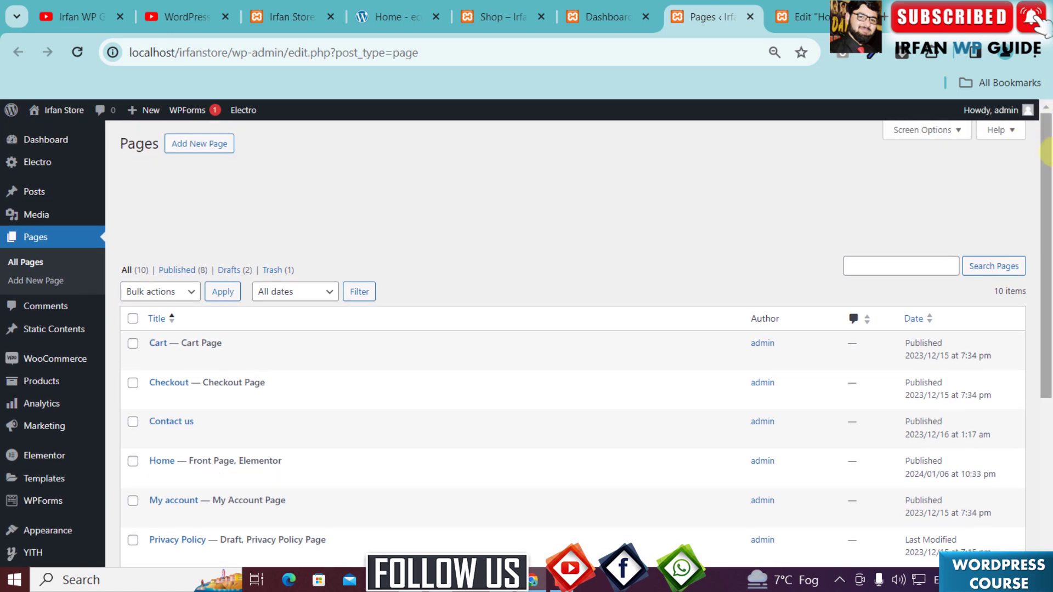
{"action": "scroll", "coordinate": [1049, 183], "scroll_direction": "down", "scroll_amount": 1}
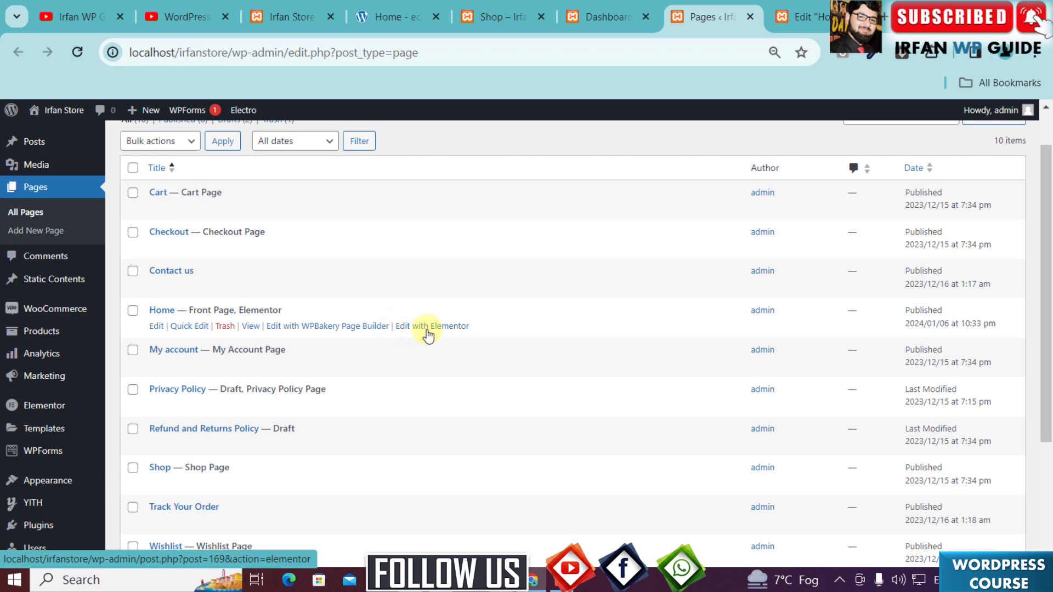
{"action": "left_click", "coordinate": [789, 17]}
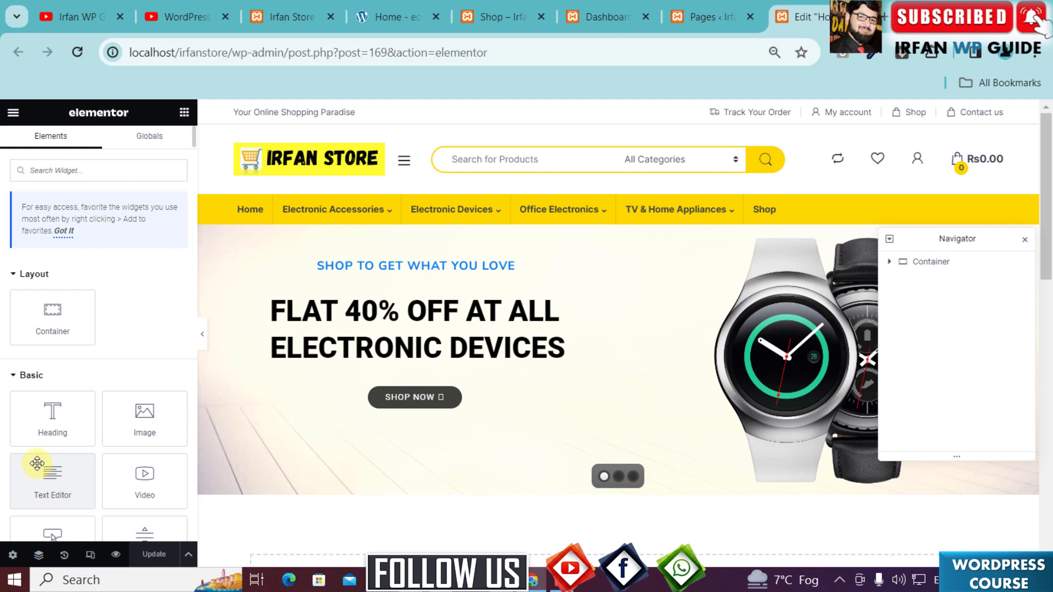
Collapse the Layout, Basic, Pro, General and Electro Elements widget categories.
{"action": "left_click", "coordinate": [12, 378]}
{"action": "left_click", "coordinate": [13, 273]}
{"action": "left_click", "coordinate": [12, 340]}
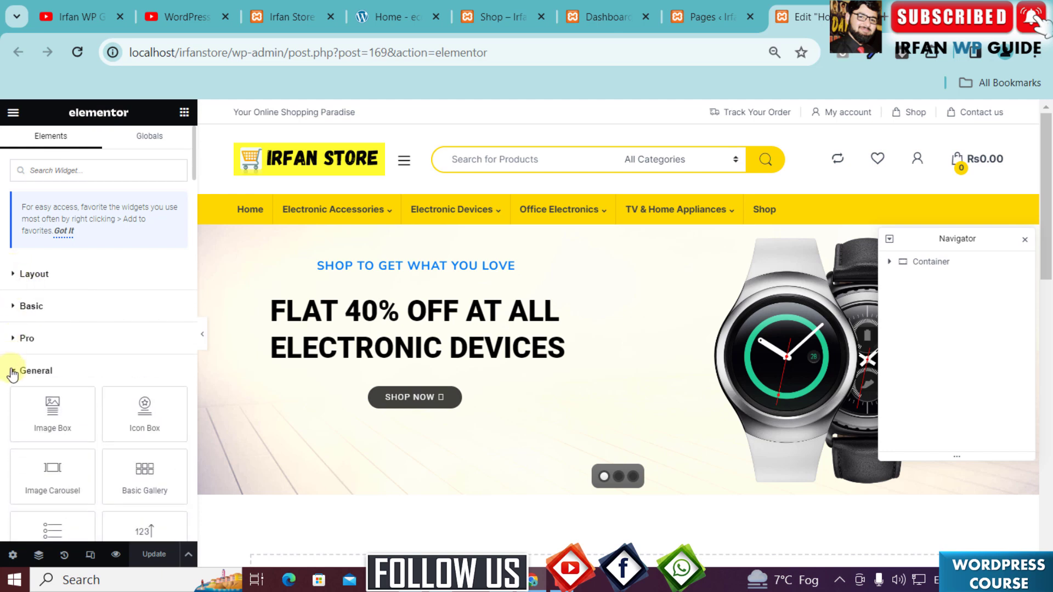
{"action": "left_click", "coordinate": [15, 370]}
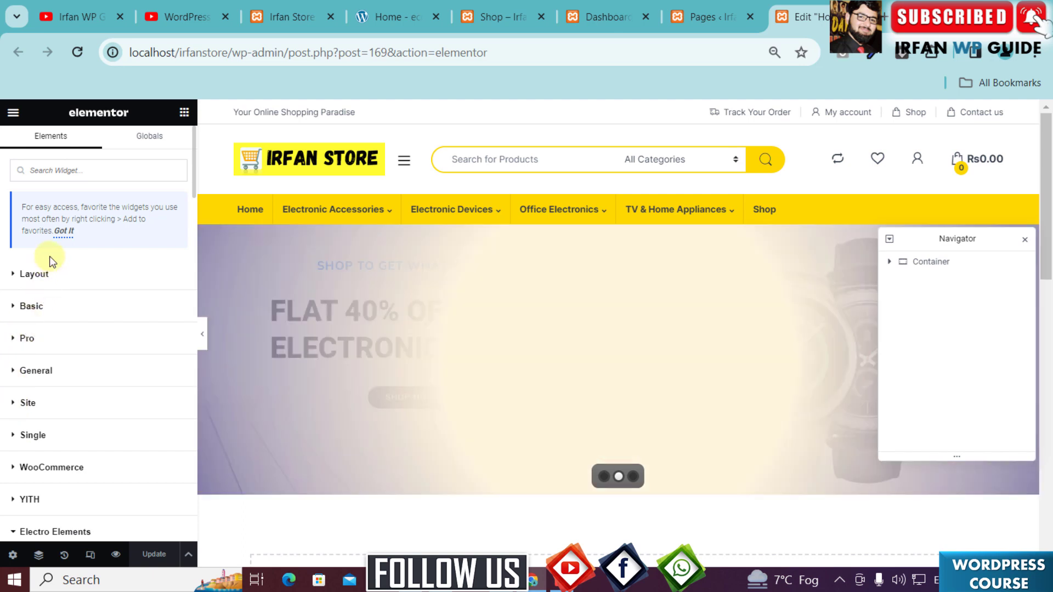
{"action": "scroll", "coordinate": [50, 353], "scroll_direction": "down", "scroll_amount": 3}
{"action": "scroll", "coordinate": [33, 340], "scroll_direction": "down", "scroll_amount": 2}
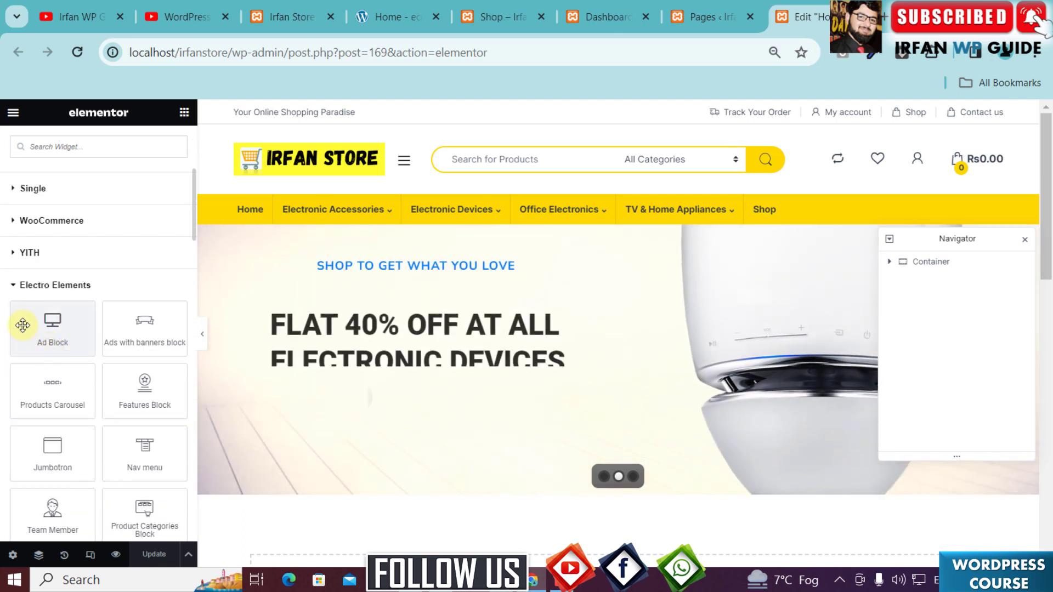
{"action": "left_click", "coordinate": [22, 284]}
{"action": "scroll", "coordinate": [94, 296], "scroll_direction": "up", "scroll_amount": 6}
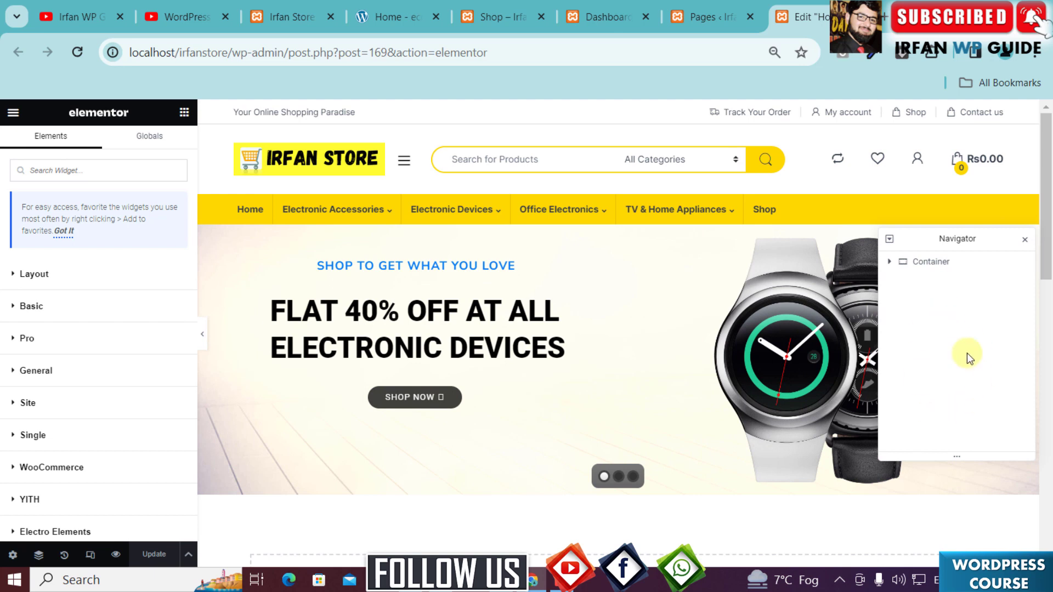
Close the Navigator and add a single-column container with downward direction below the home page slider, following the reference site's layout.
{"action": "left_click", "coordinate": [1026, 241]}
{"action": "left_click_drag", "start_coordinate": [1045, 233], "coordinate": [1042, 348]}
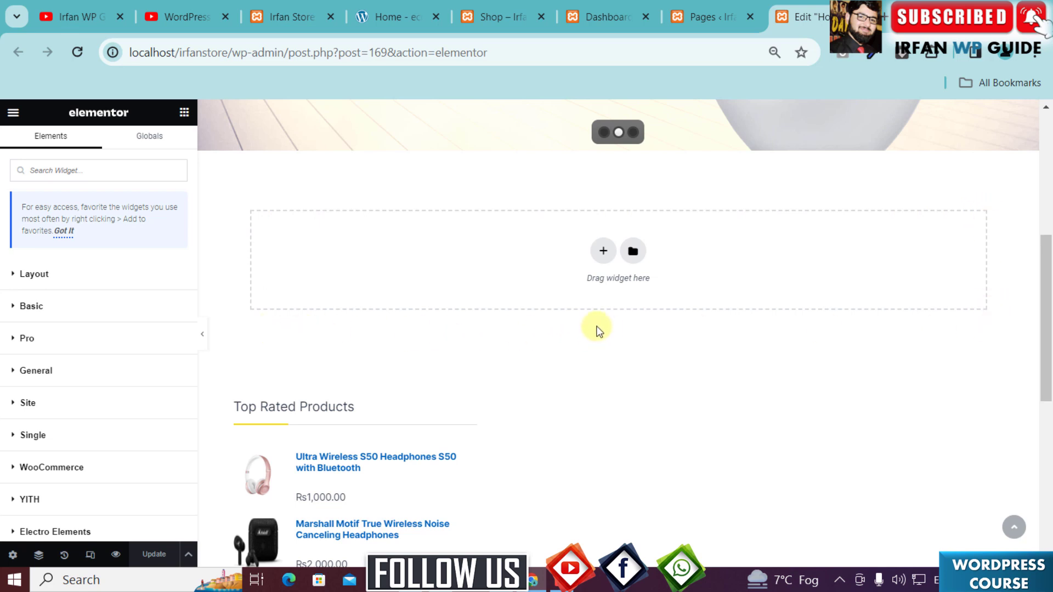
{"action": "left_click", "coordinate": [602, 253]}
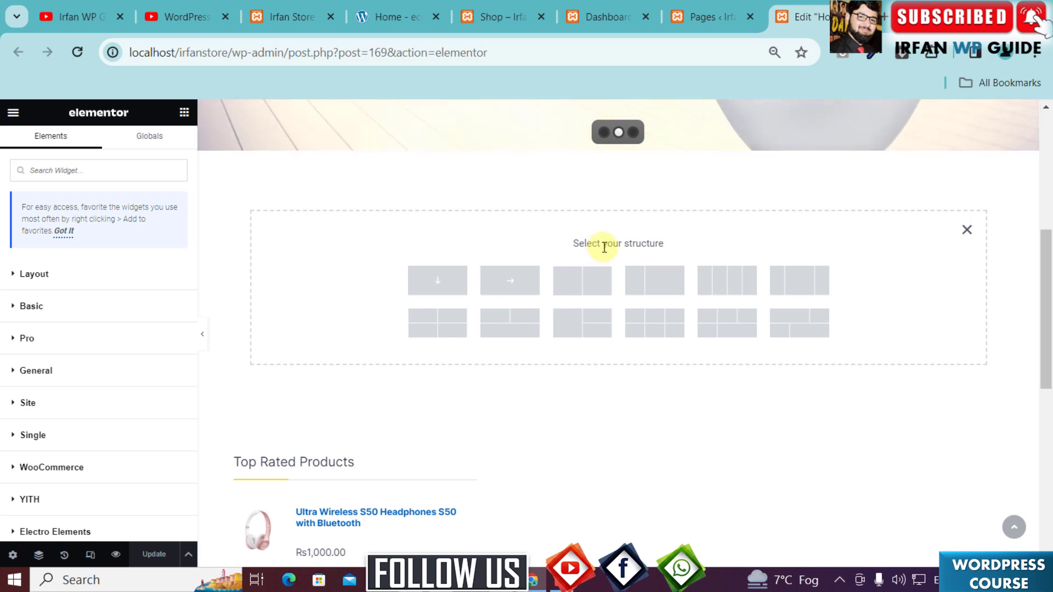
{"action": "left_click_drag", "start_coordinate": [404, 16], "coordinate": [735, 16]}
{"action": "left_click_drag", "start_coordinate": [1049, 133], "coordinate": [1050, 162]}
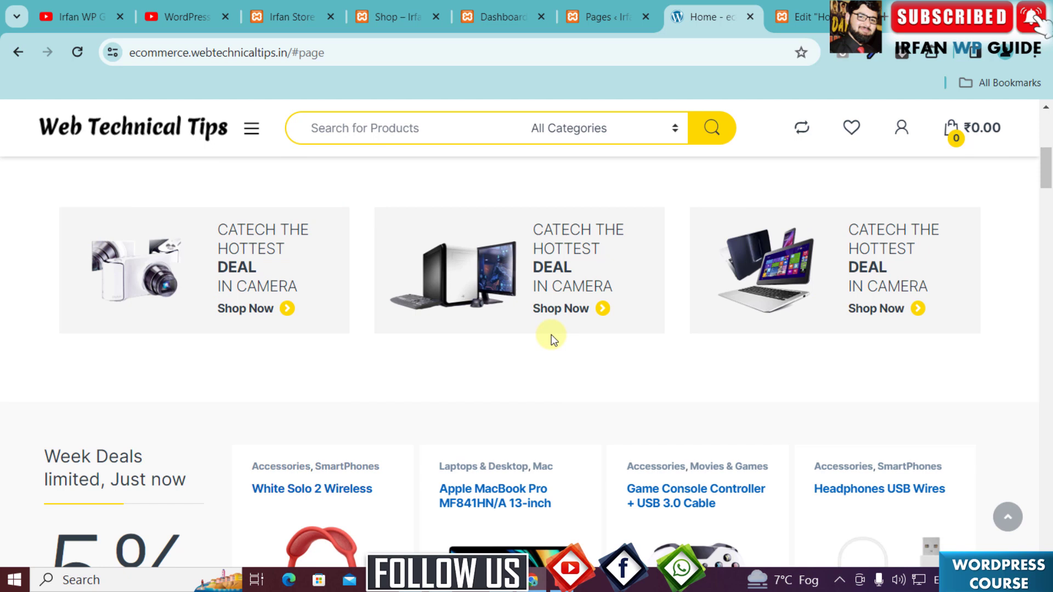
{"action": "left_click", "coordinate": [810, 12]}
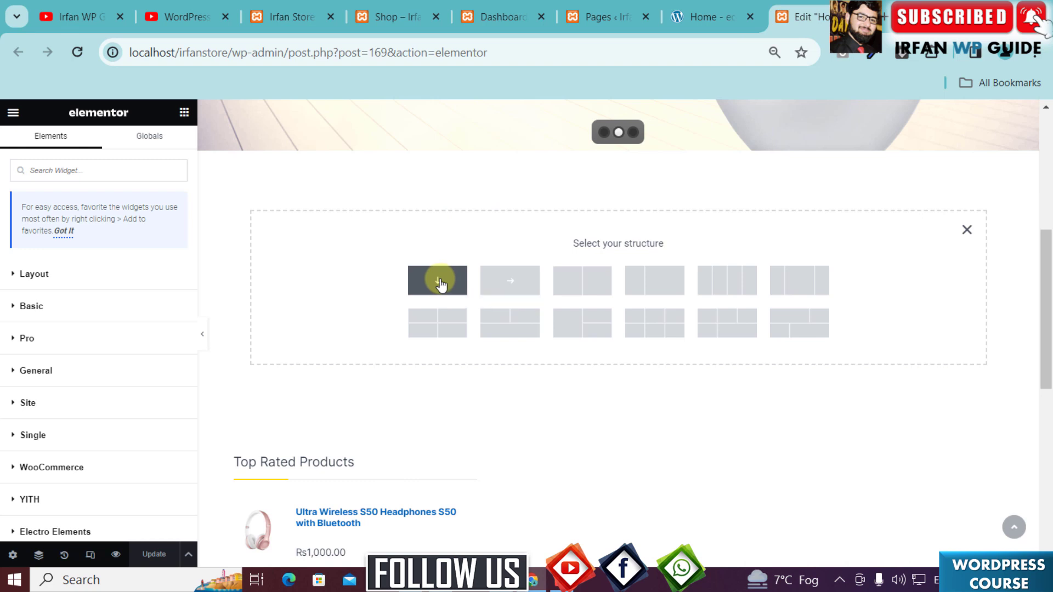
{"action": "left_click", "coordinate": [438, 282]}
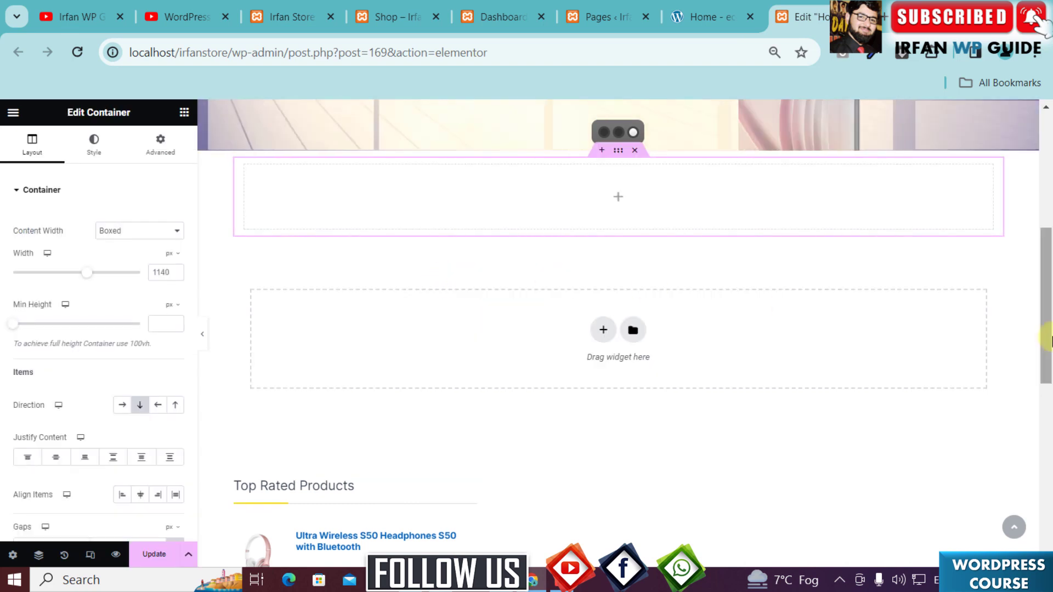
Find the Ad Block widget by searching for "ad" and place it in the empty container below the slider.
{"action": "scroll", "coordinate": [1049, 336], "scroll_direction": "up", "scroll_amount": 2}
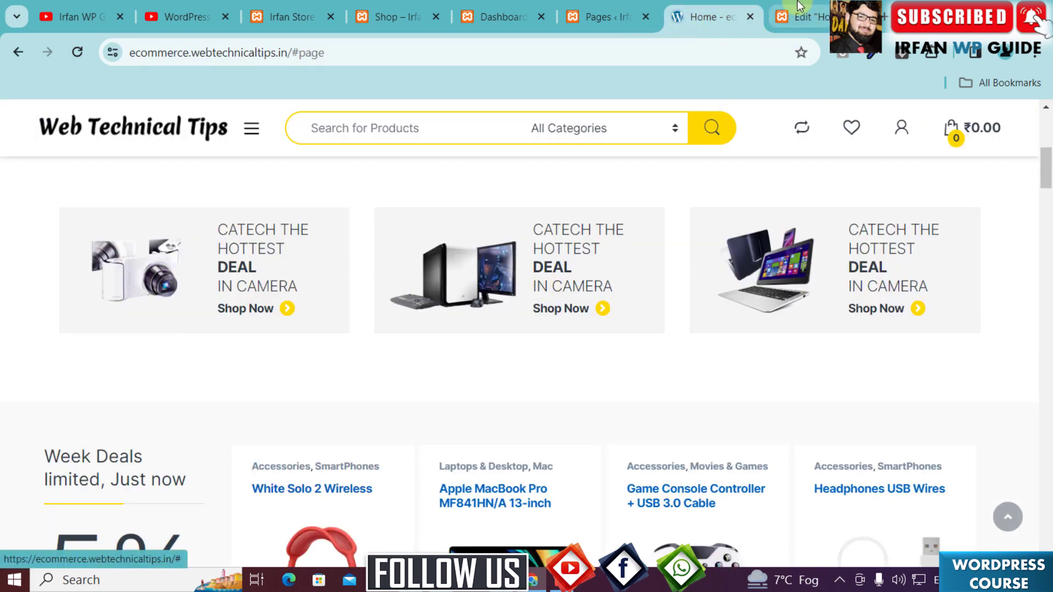
{"action": "left_click", "coordinate": [804, 16]}
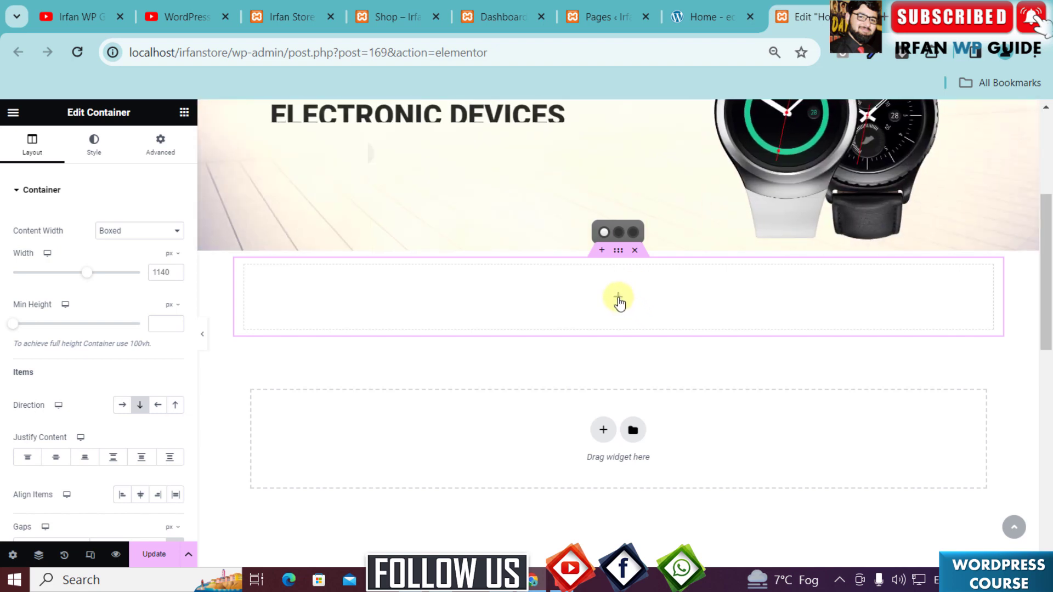
{"action": "left_click", "coordinate": [618, 298]}
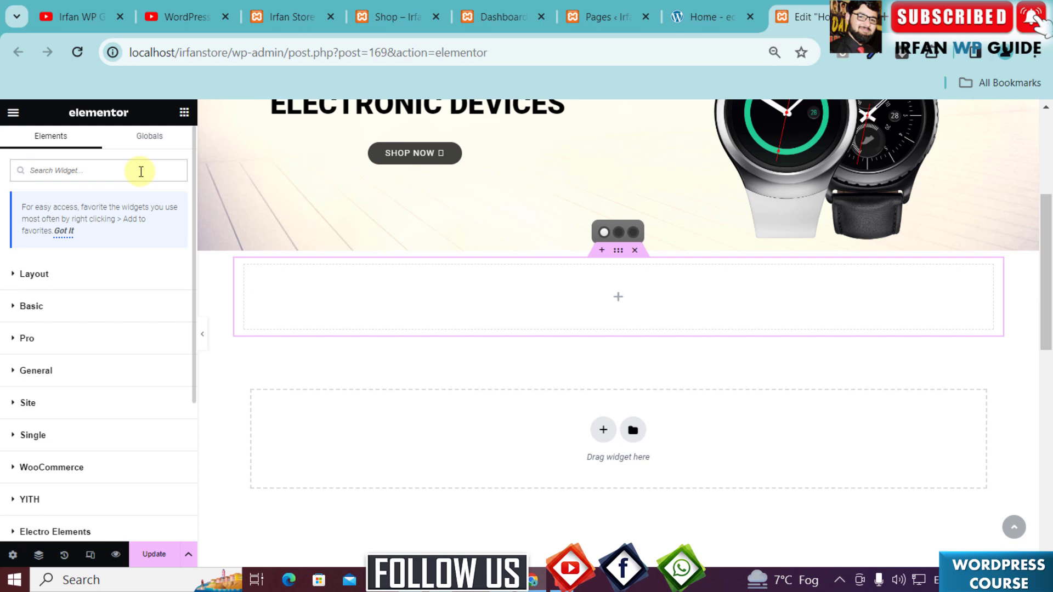
{"action": "type", "text": "ad"}
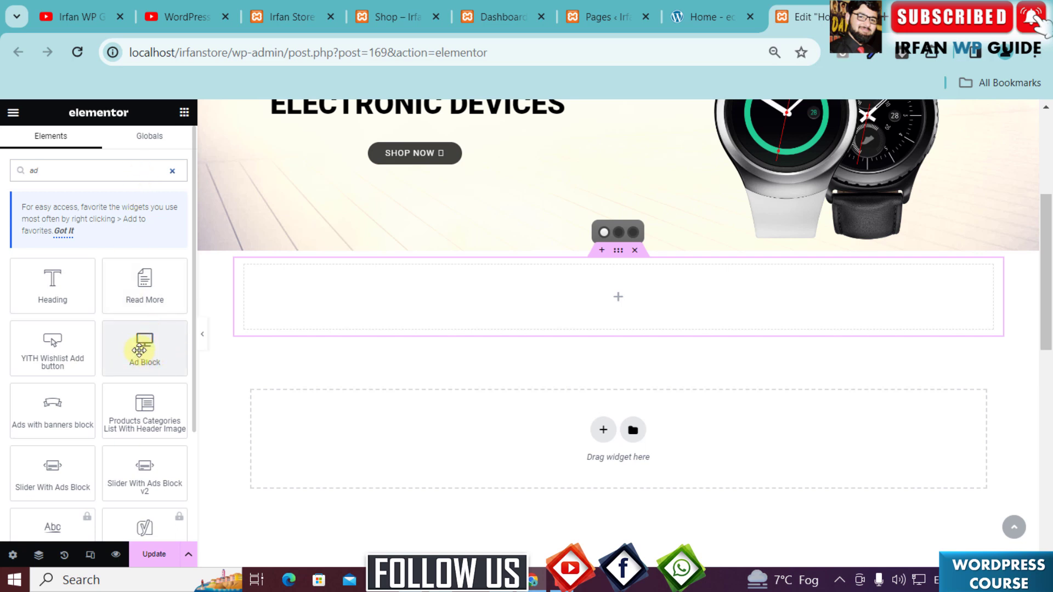
{"action": "left_click", "coordinate": [141, 346]}
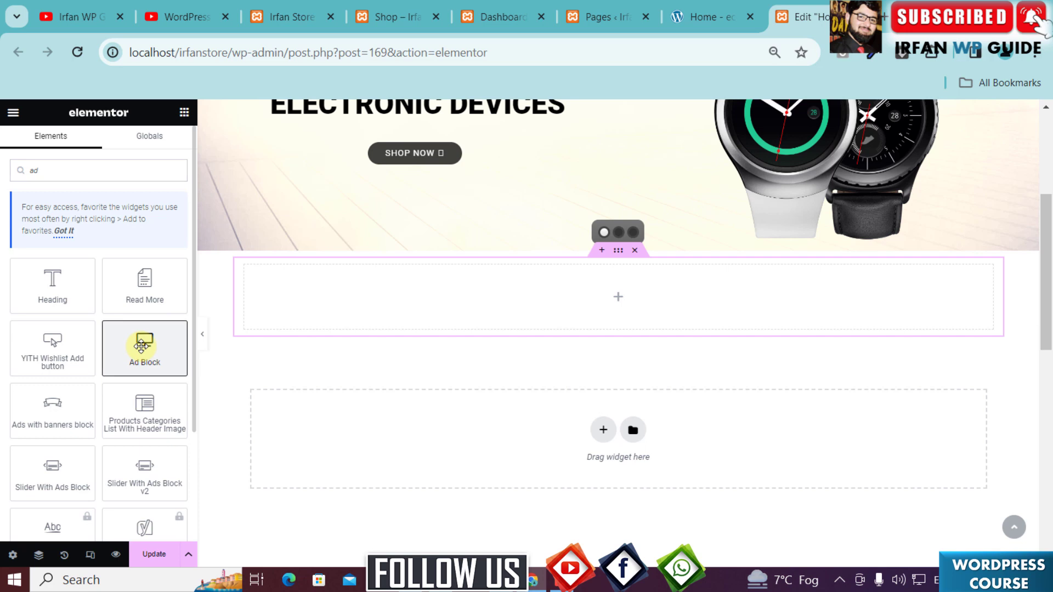
{"action": "left_click_drag", "start_coordinate": [144, 344], "coordinate": [601, 305]}
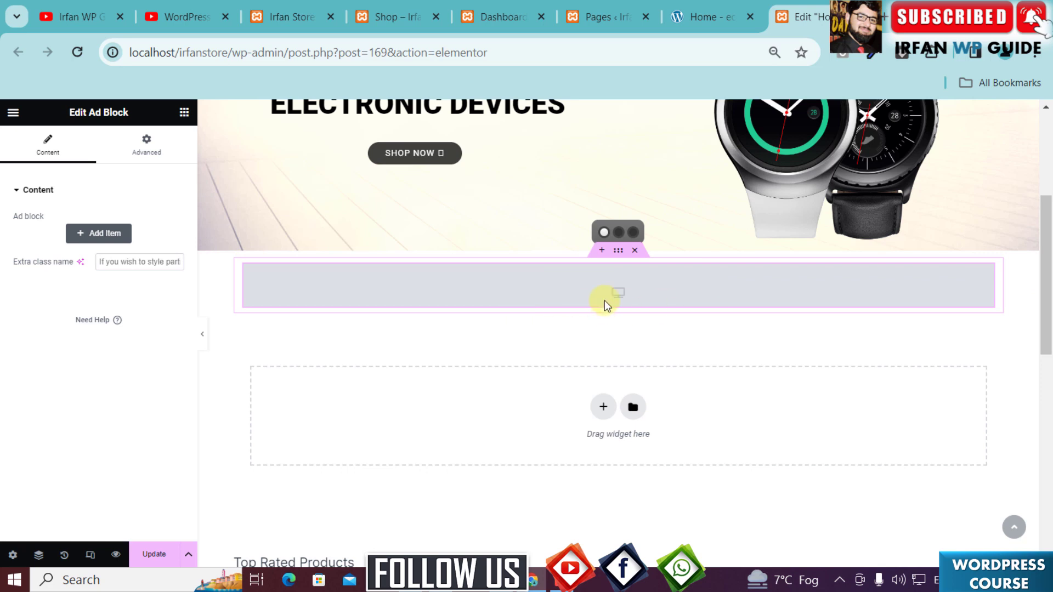
Check the three ad banners on the reference site and add a first item to the Ad Block.
{"action": "left_click", "coordinate": [706, 17]}
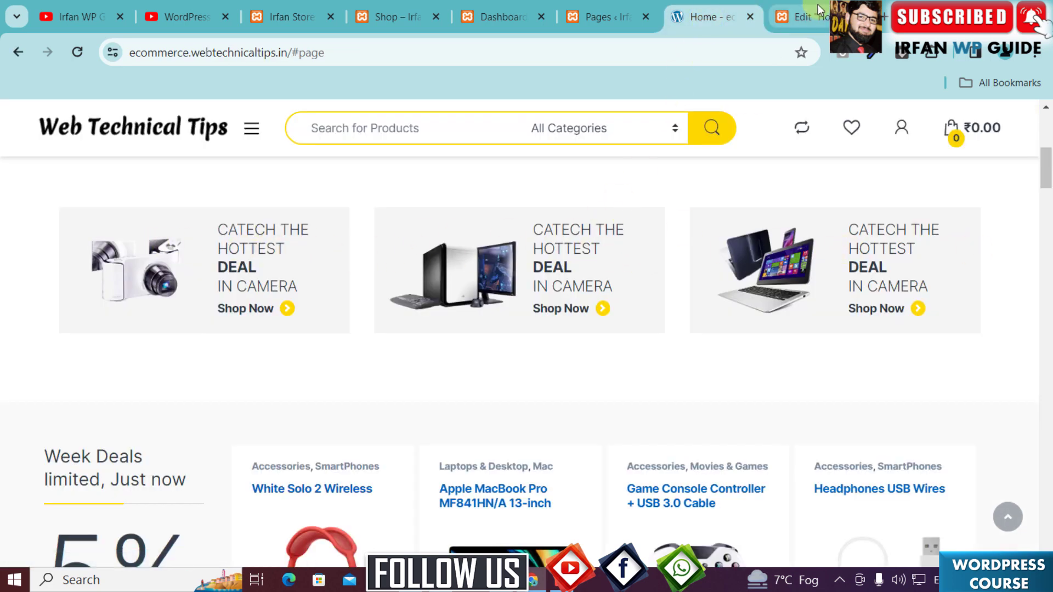
{"action": "left_click", "coordinate": [805, 17]}
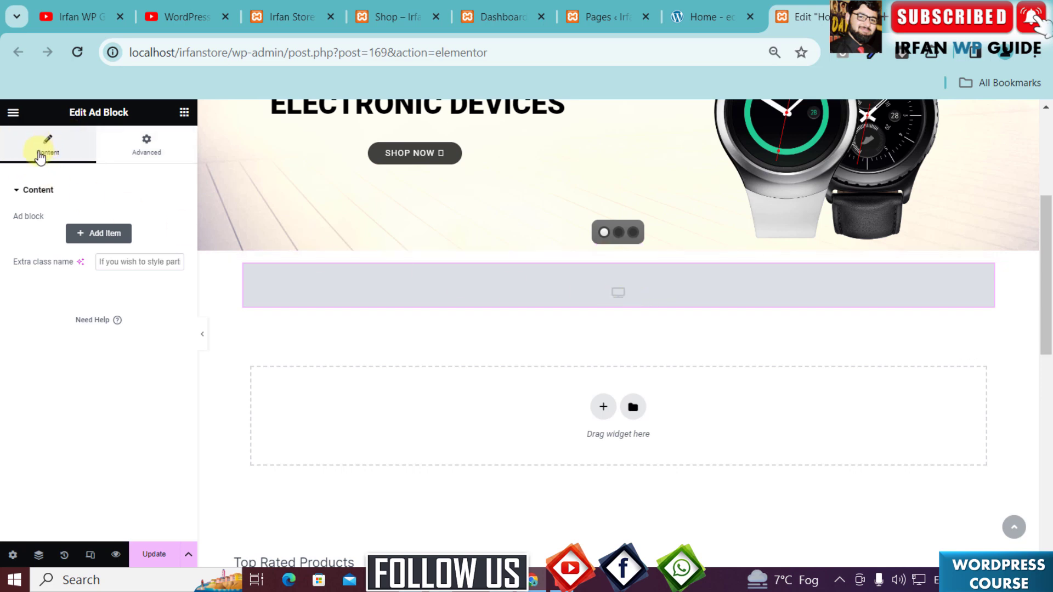
{"action": "left_click", "coordinate": [95, 234]}
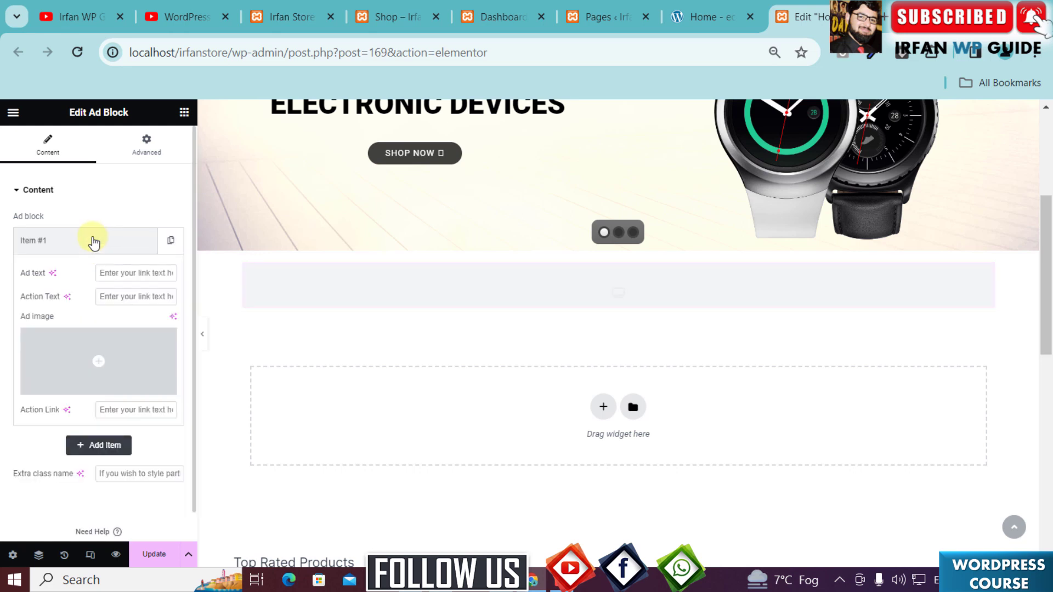
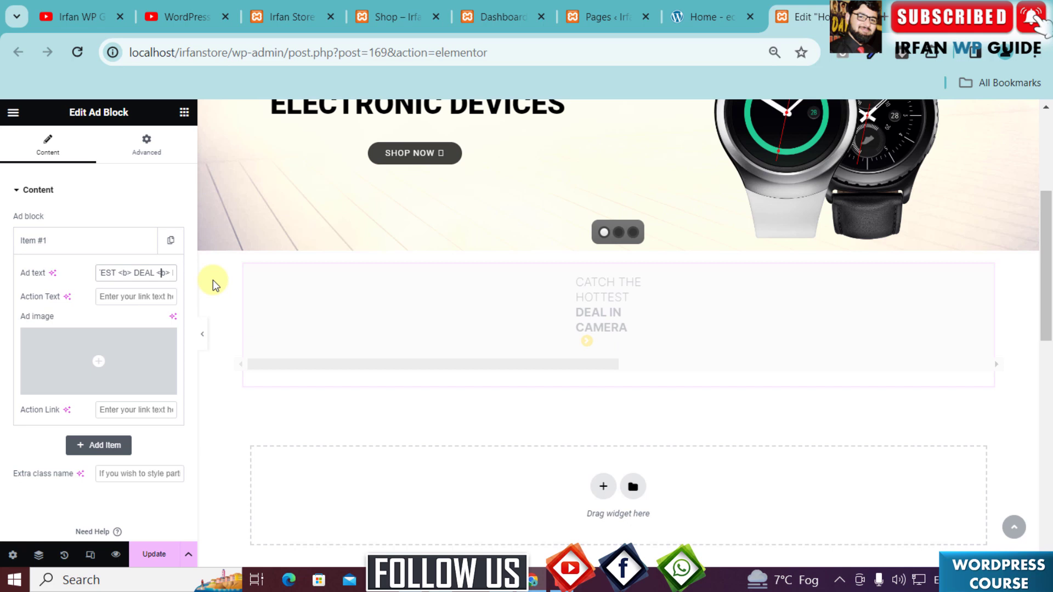
Turn the second bold tag in the item's ad text into </b> so that only DEAL is bold.
{"action": "type", "text": "/"}
{"action": "key", "text": "Right"}
{"action": "key", "text": "Right"}
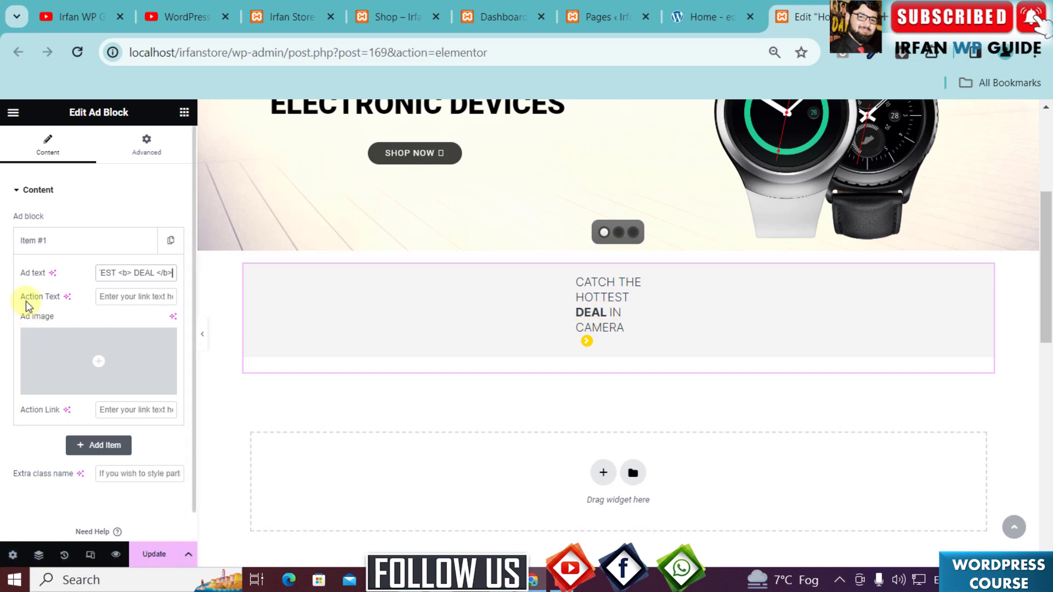
Set the ad item's action text to "Shop Now", matching the reference site's banner.
{"action": "left_click", "coordinate": [710, 22]}
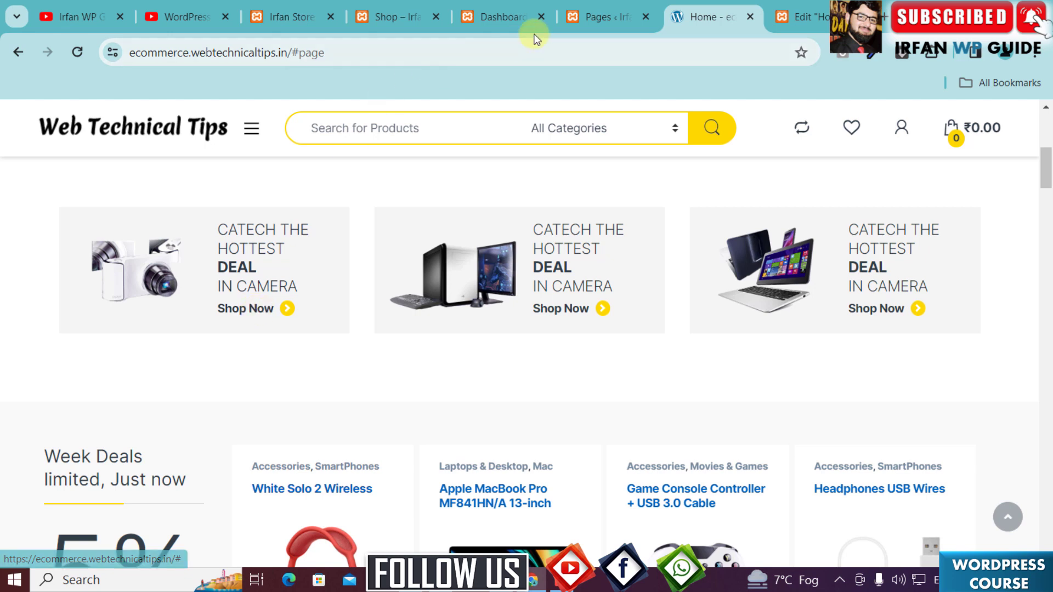
{"action": "left_click", "coordinate": [785, 15]}
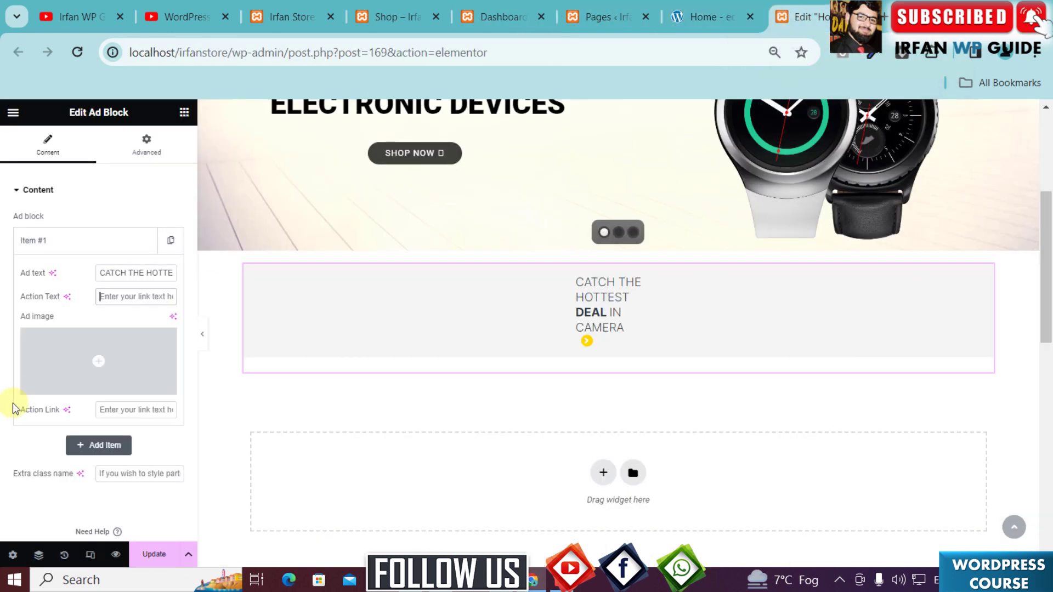
{"action": "left_click", "coordinate": [134, 296]}
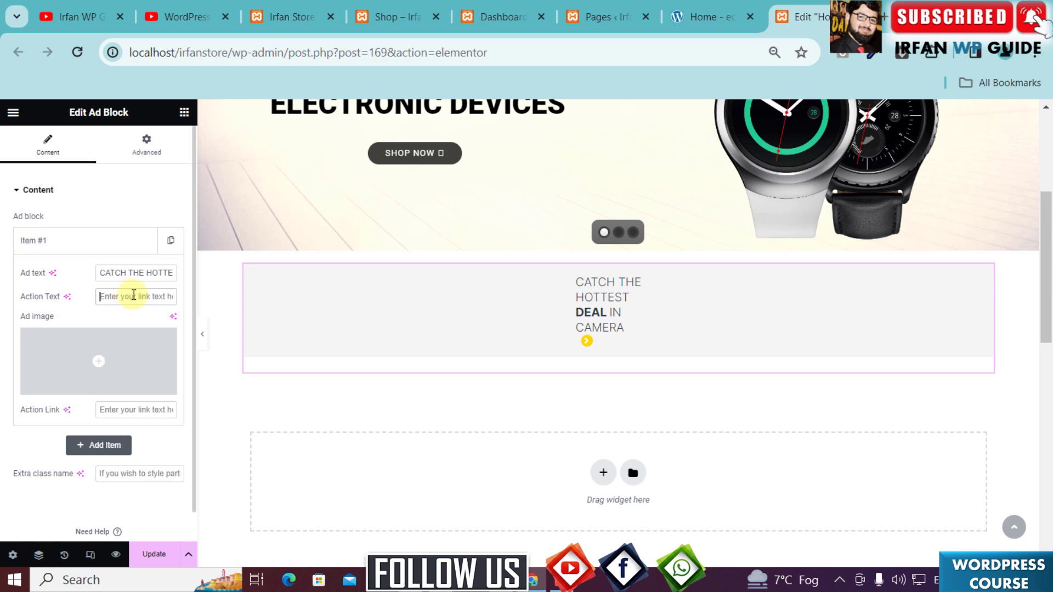
{"action": "type", "text": "Shop Now"}
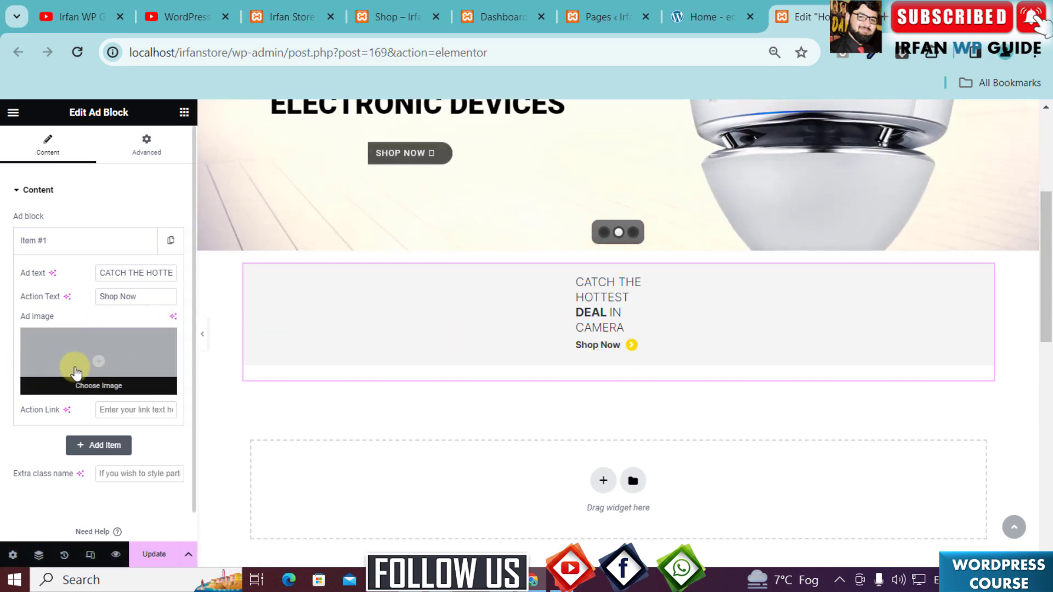
Check the reference site's banner images and upload adblock1.png, adblock2.png and adblock3.png from the img folder for the item's ad image.
{"action": "left_click", "coordinate": [729, 24]}
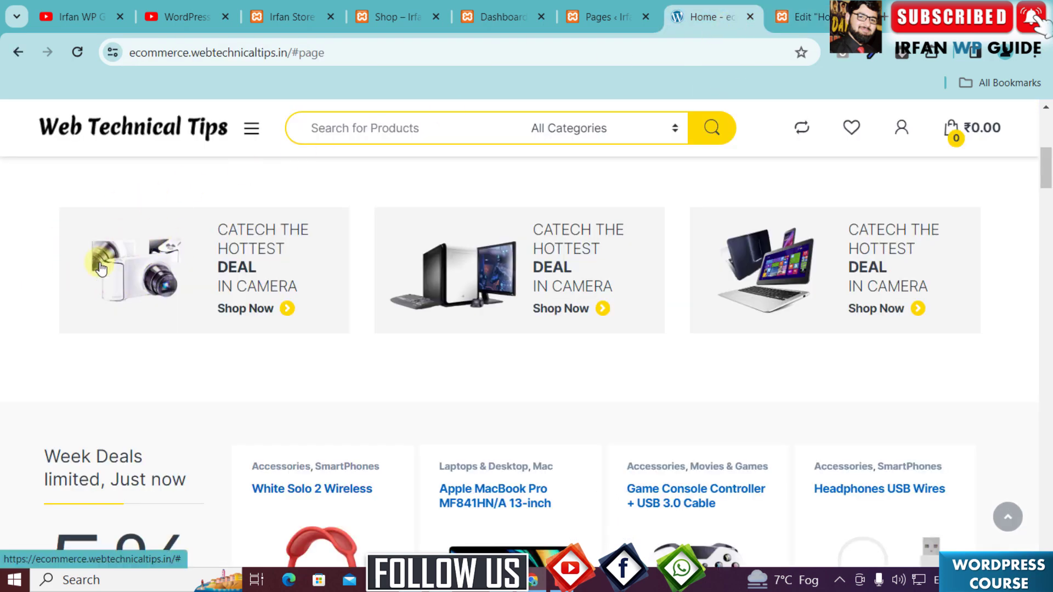
{"action": "left_click", "coordinate": [809, 16]}
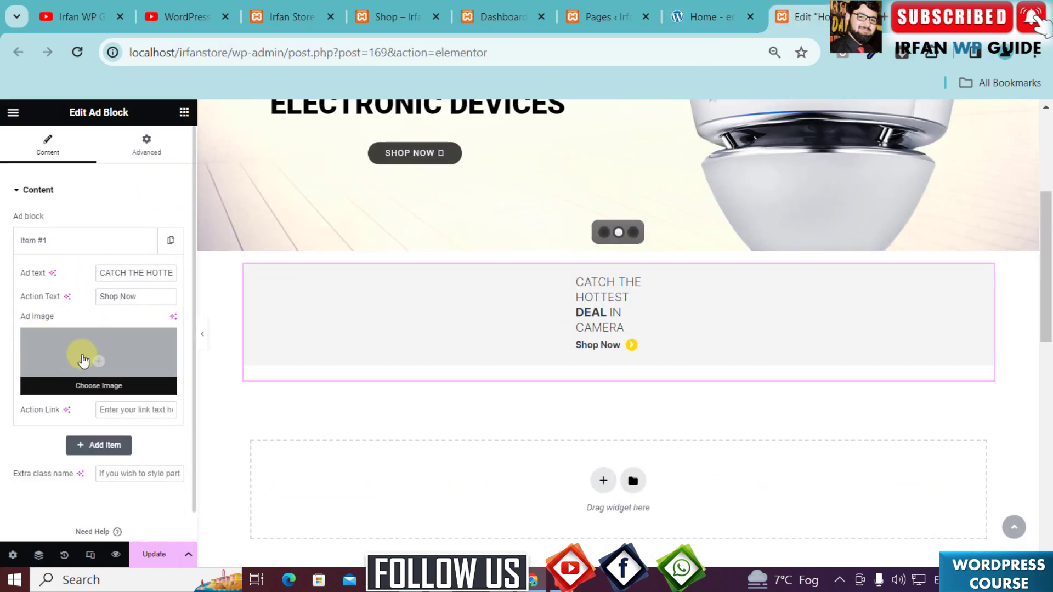
{"action": "left_click", "coordinate": [117, 359]}
{"action": "left_click", "coordinate": [193, 167]}
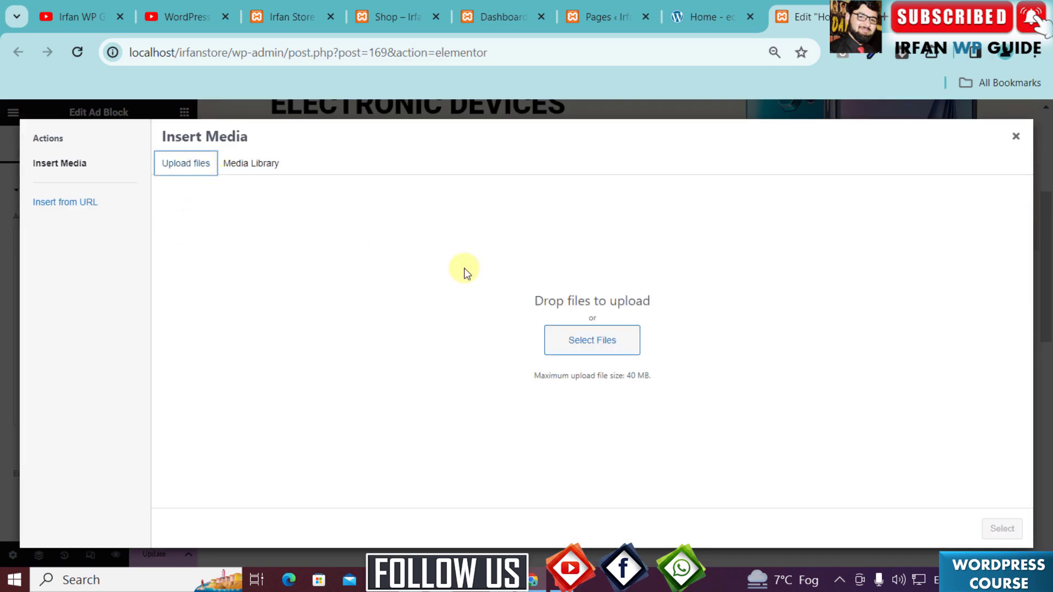
{"action": "left_click", "coordinate": [587, 343]}
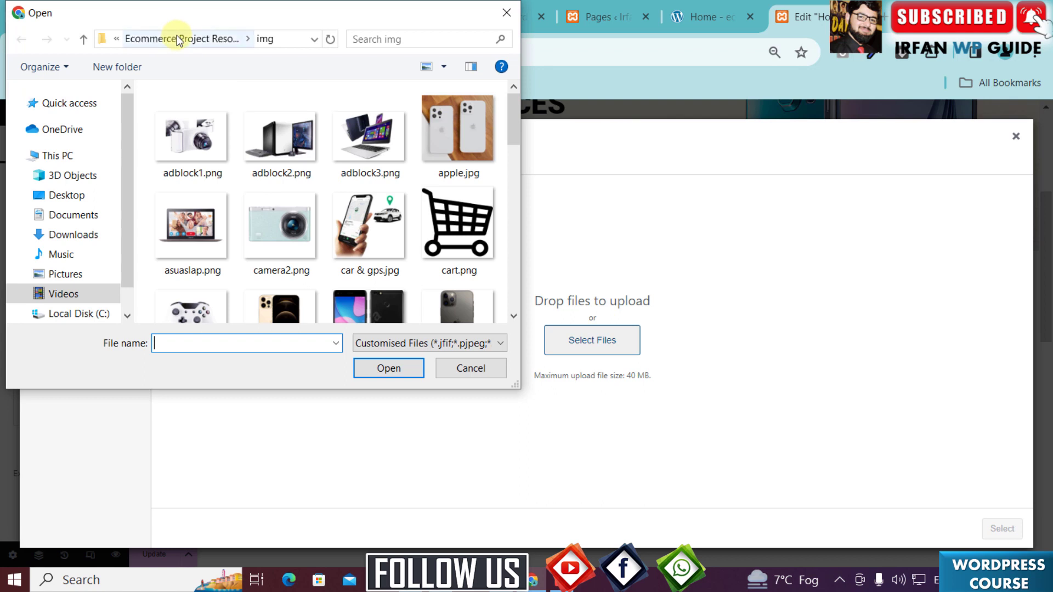
{"action": "left_click", "coordinate": [178, 39]}
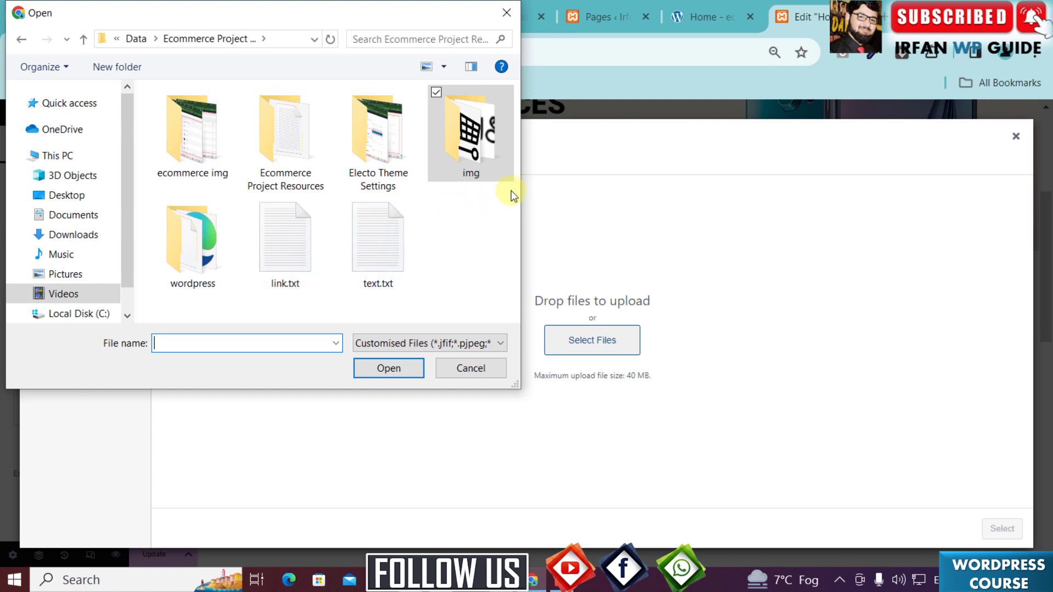
{"action": "double_click", "coordinate": [475, 154]}
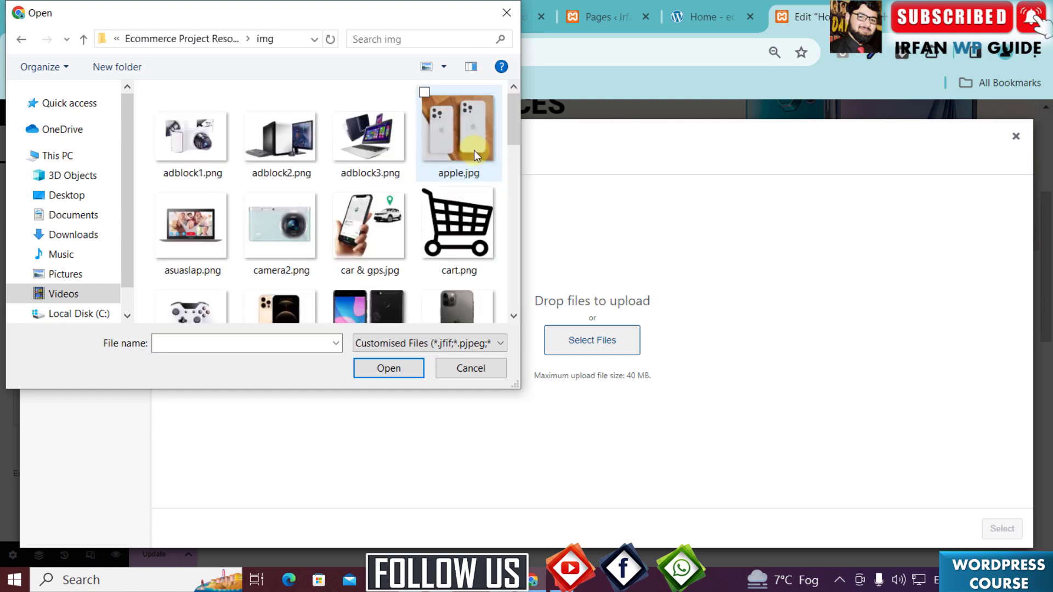
{"action": "left_click", "coordinate": [216, 143]}
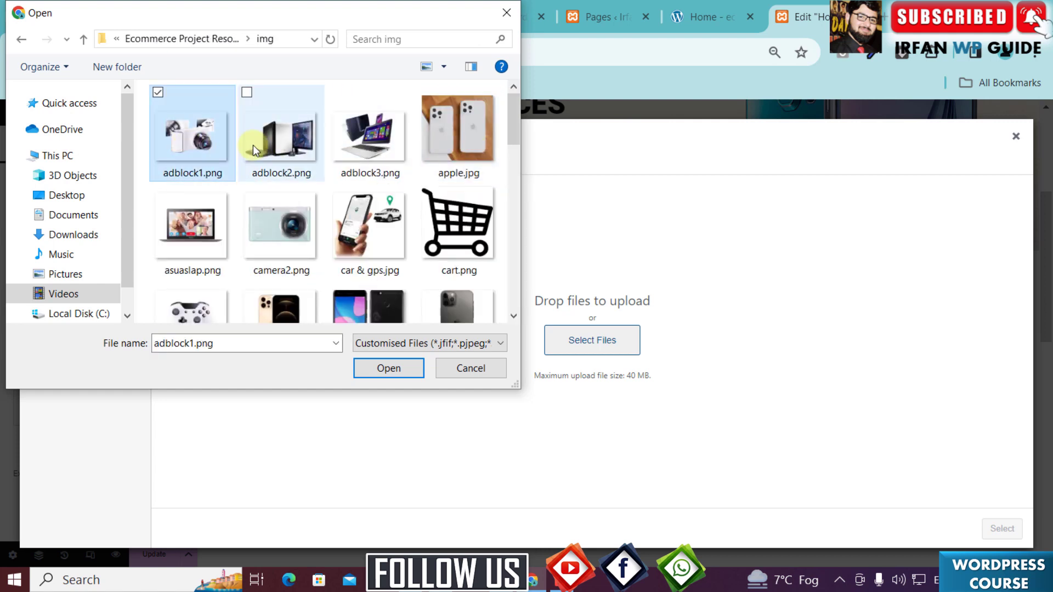
{"action": "left_click", "coordinate": [292, 139], "text": "ctrl"}
{"action": "left_click", "coordinate": [374, 134], "text": "ctrl"}
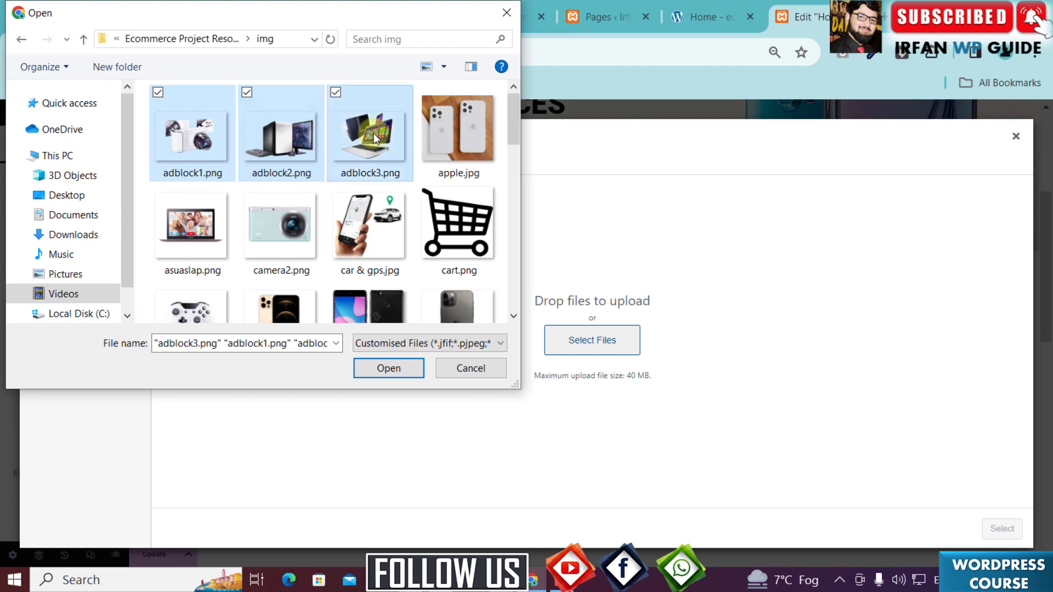
{"action": "left_click", "coordinate": [389, 367]}
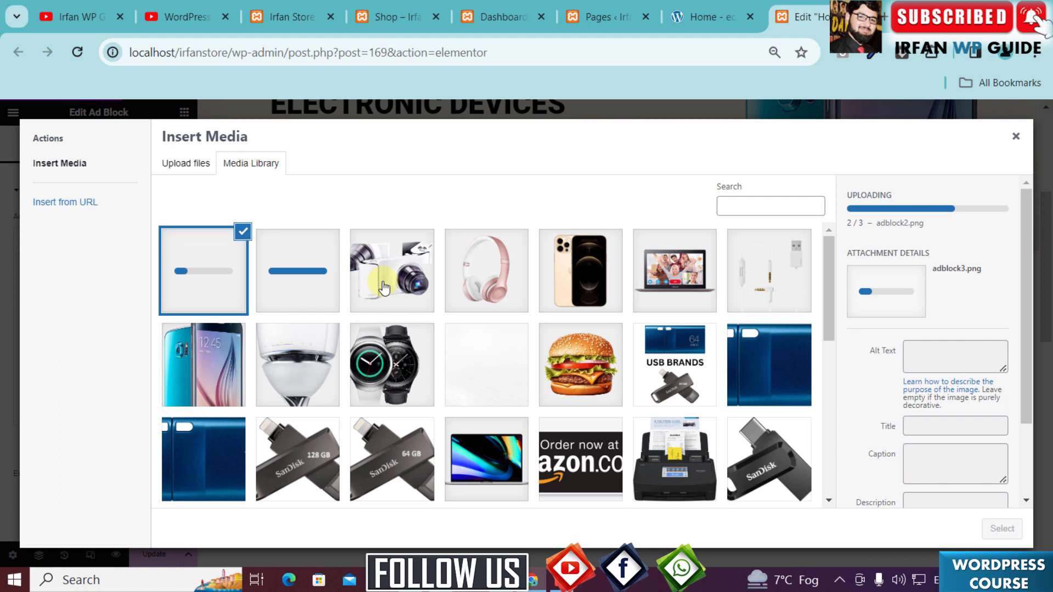
Use adblock1.png as the first item's ad image and compare it with the reference site's banners.
{"action": "left_click", "coordinate": [384, 288]}
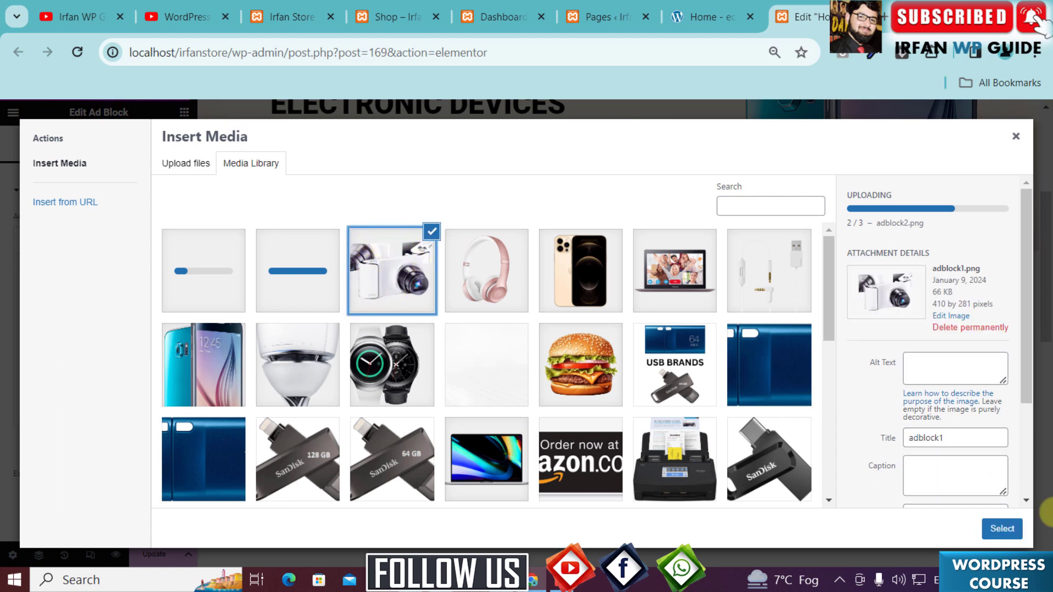
{"action": "left_click", "coordinate": [1001, 531]}
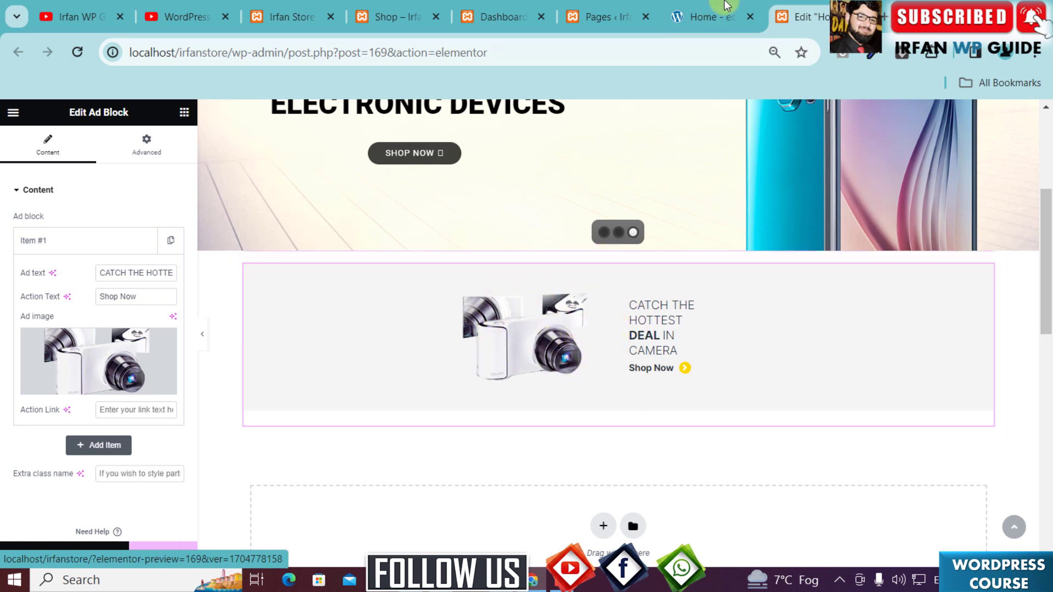
{"action": "left_click", "coordinate": [708, 17]}
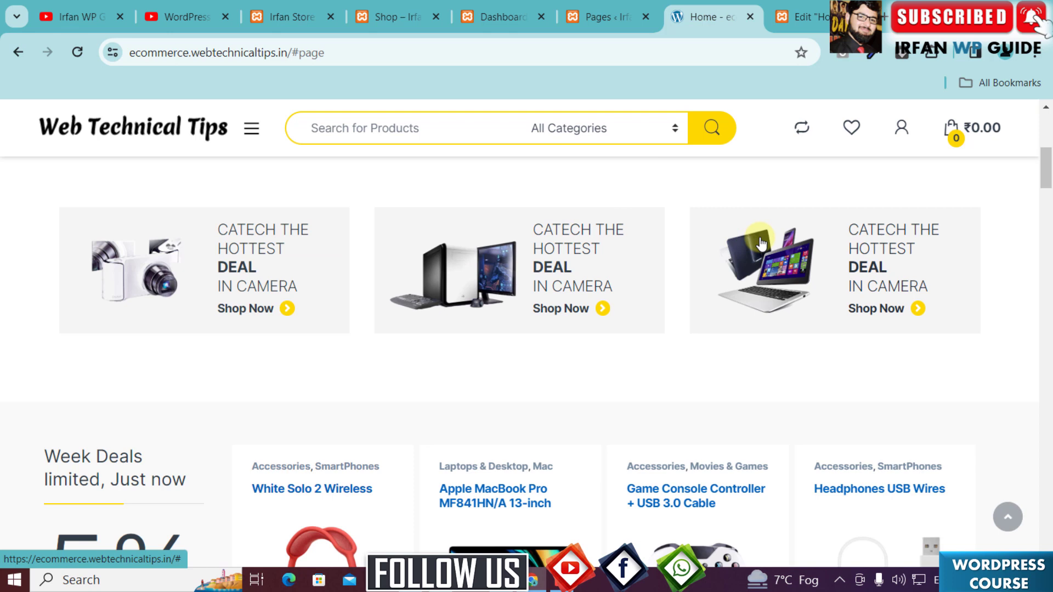
{"action": "left_click", "coordinate": [806, 17]}
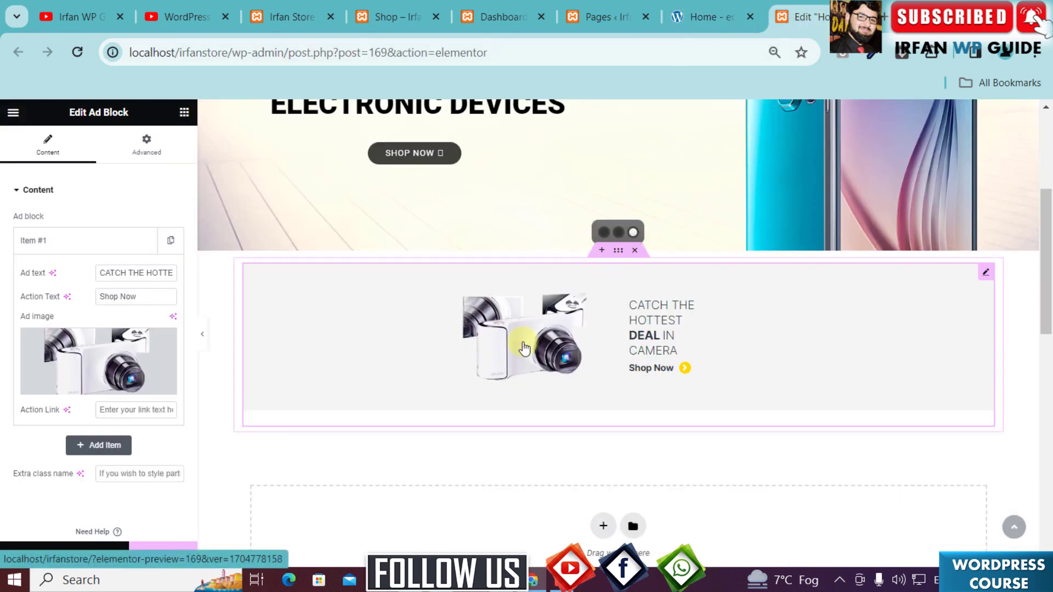
Duplicate the first ad item in the Ad Block to make a second banner.
{"action": "left_click", "coordinate": [102, 250]}
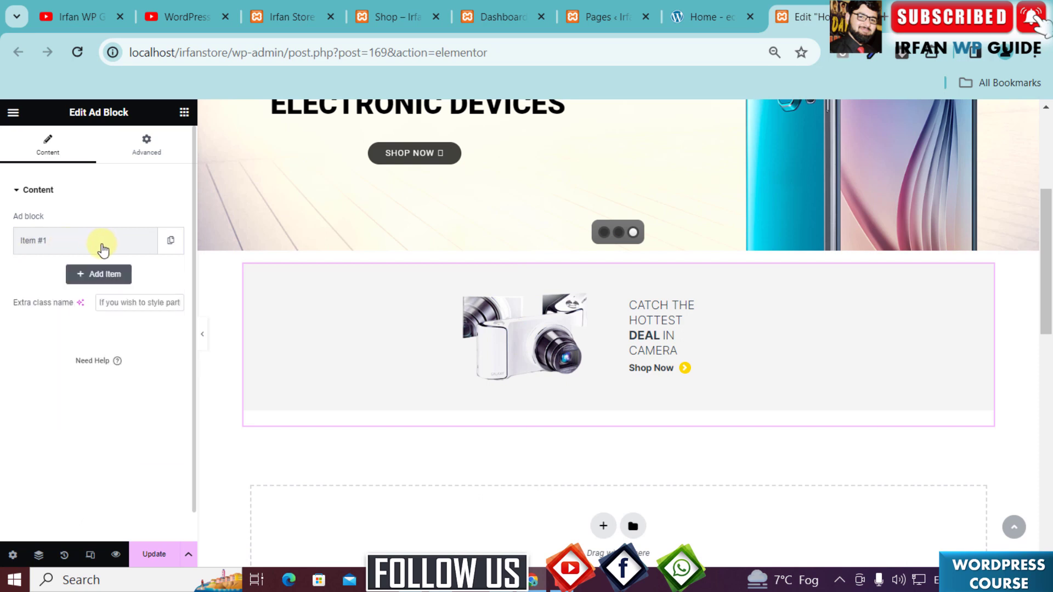
{"action": "left_click", "coordinate": [102, 250]}
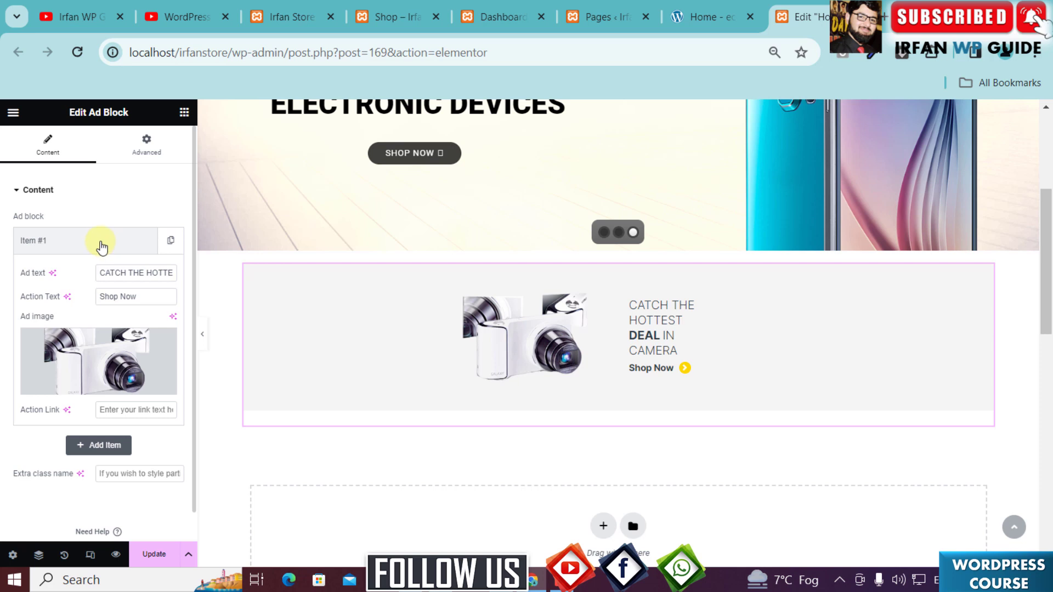
{"action": "left_click", "coordinate": [101, 246]}
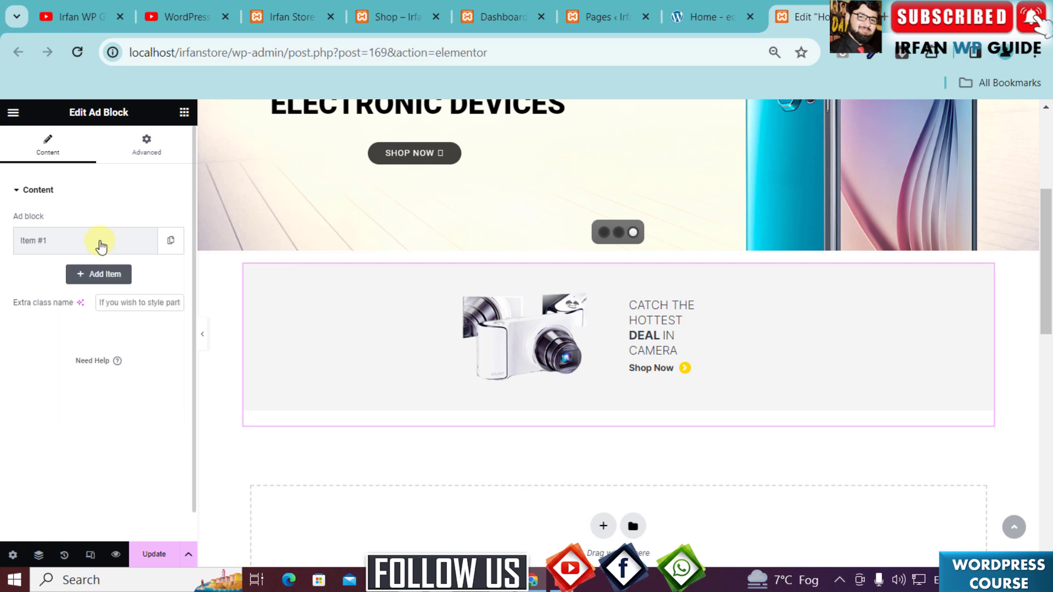
{"action": "left_click", "coordinate": [171, 243]}
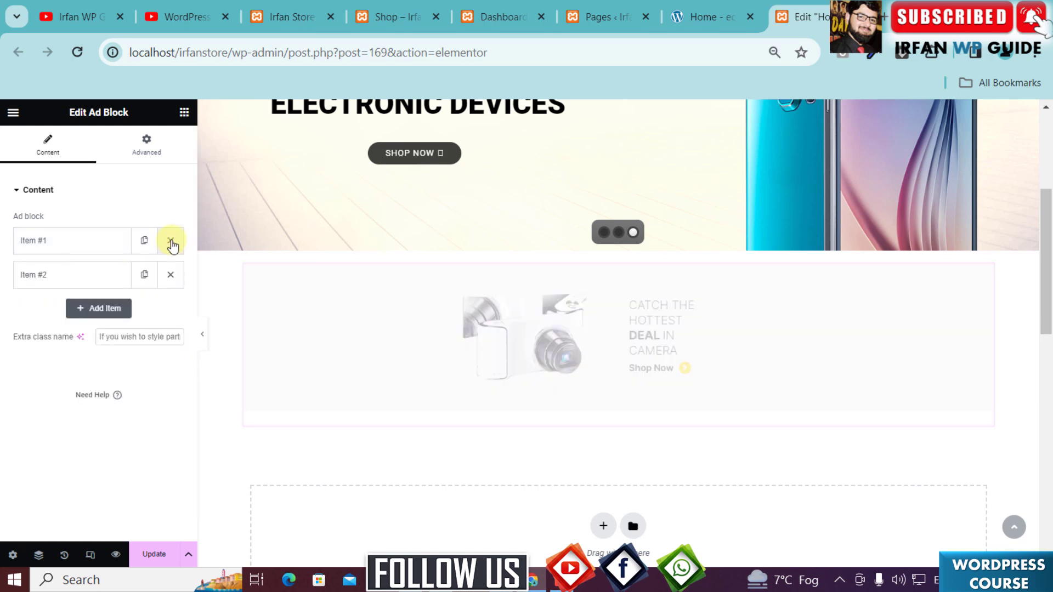
Check the reference banners and make the second item's ad text end in "IN Computers".
{"action": "left_click", "coordinate": [64, 277]}
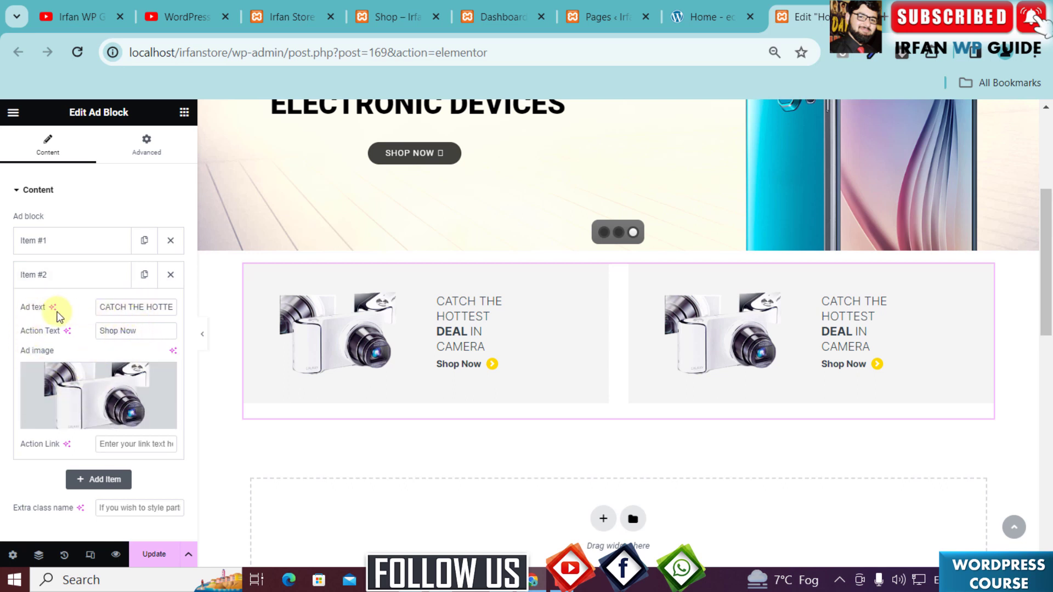
{"action": "left_click", "coordinate": [121, 307]}
{"action": "left_click", "coordinate": [711, 17]}
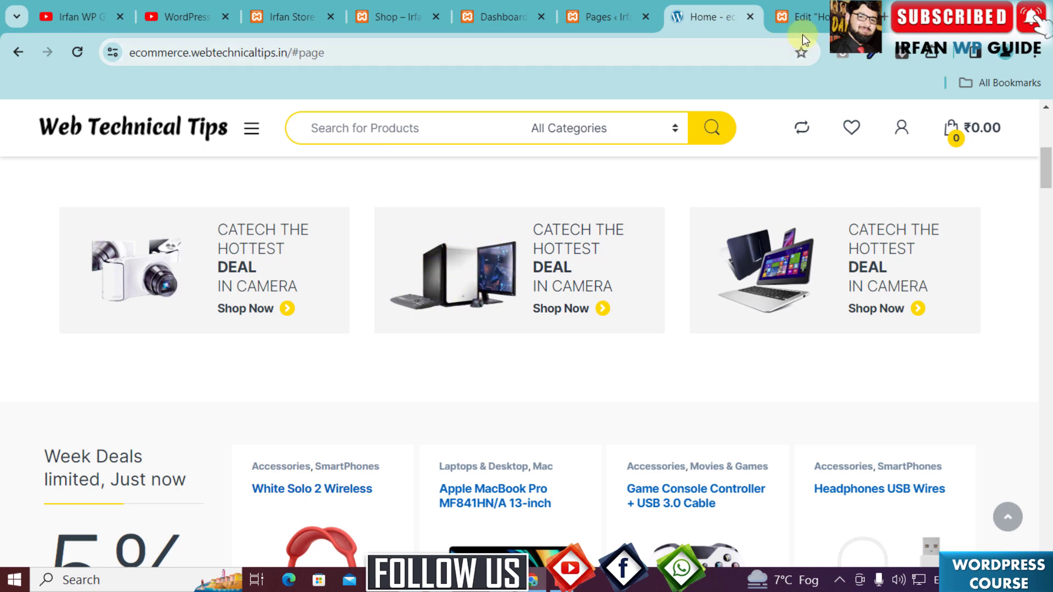
{"action": "left_click", "coordinate": [792, 17]}
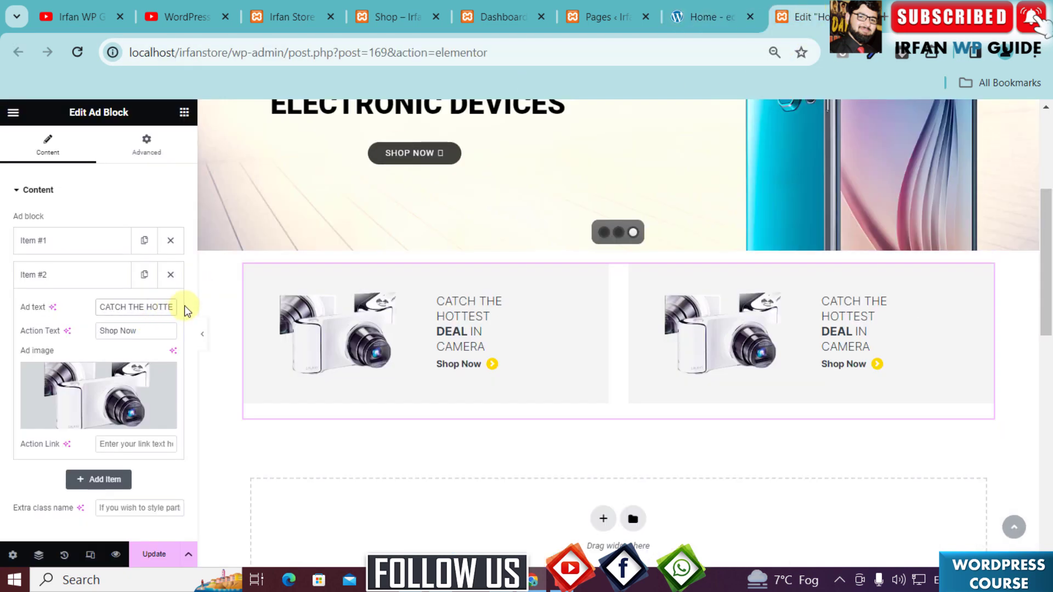
{"action": "key", "text": "Right"}
{"action": "key", "text": "Right"}
{"action": "key", "text": "Right"}
{"action": "key", "text": "Right"}
{"action": "key", "text": "Right"}
{"action": "key", "text": "Right"}
{"action": "key", "text": "Right"}
{"action": "key", "text": "Right"}
{"action": "key", "text": "Right"}
{"action": "key", "text": "Right"}
{"action": "key", "text": "Right"}
{"action": "key", "text": "Right"}
{"action": "key", "text": "Right"}
{"action": "key", "text": "Right"}
{"action": "key", "text": "Right"}
{"action": "key", "text": "Right"}
{"action": "key", "text": "Right"}
{"action": "key", "text": "Right"}
{"action": "key", "text": "Right"}
{"action": "key", "text": "Right"}
{"action": "key", "text": "Right"}
{"action": "key", "text": "Right"}
{"action": "key", "text": "Right"}
{"action": "key", "text": "Right"}
{"action": "key", "text": "Right"}
{"action": "key", "text": "BackSpace"}
{"action": "key", "text": "BackSpace"}
{"action": "key", "text": "BackSpace"}
{"action": "key", "text": "BackSpace"}
{"action": "key", "text": "BackSpace"}
{"action": "key", "text": "BackSpace"}
{"action": "type", "text": "Computers"}
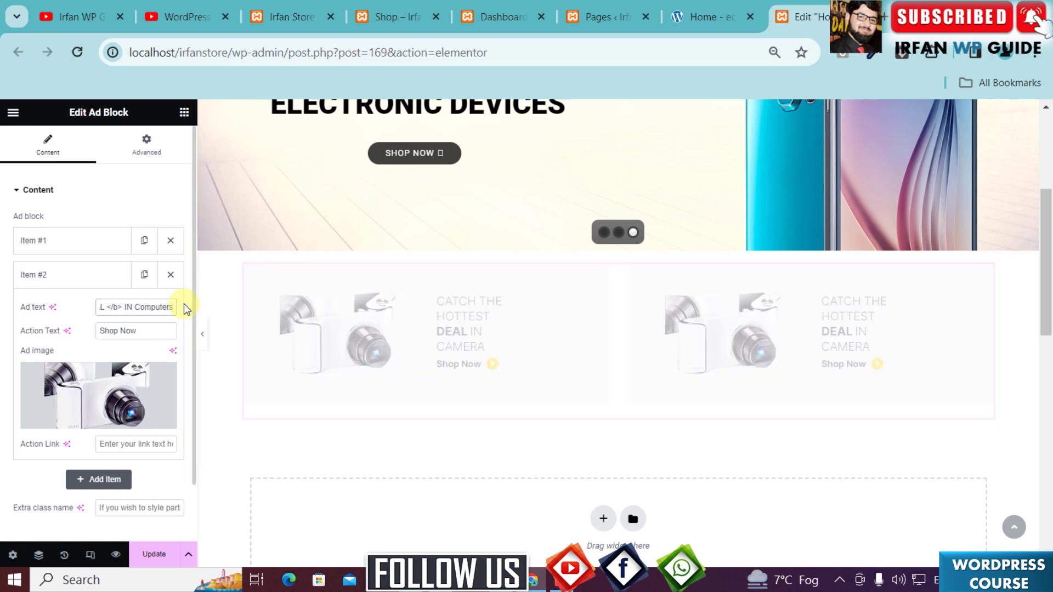
Set the second item's ad image to adblock2.png from the media library.
{"action": "mouse_move", "coordinate": [88, 405]}
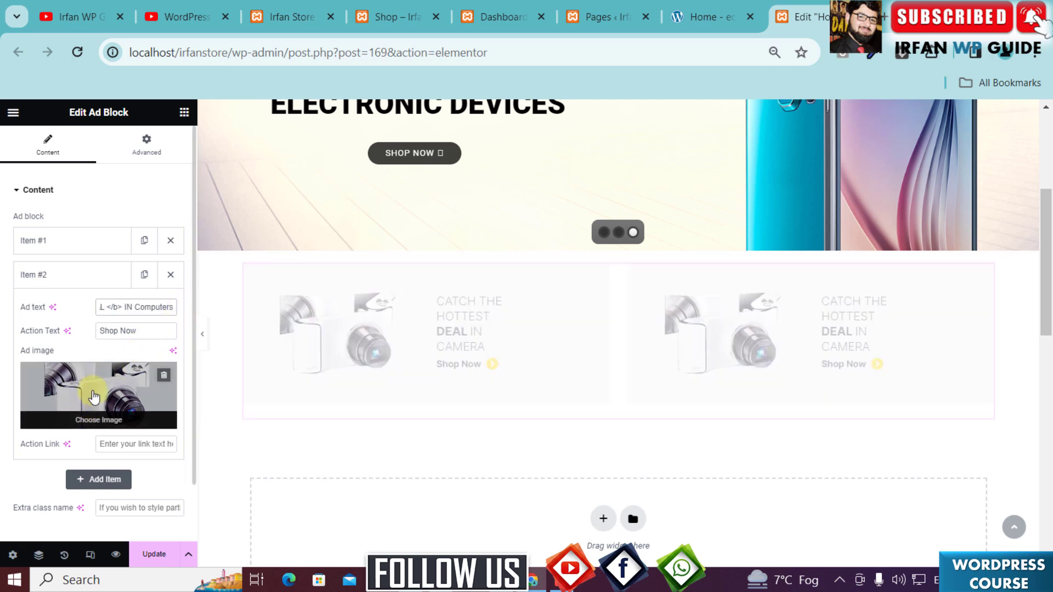
{"action": "left_click", "coordinate": [93, 396]}
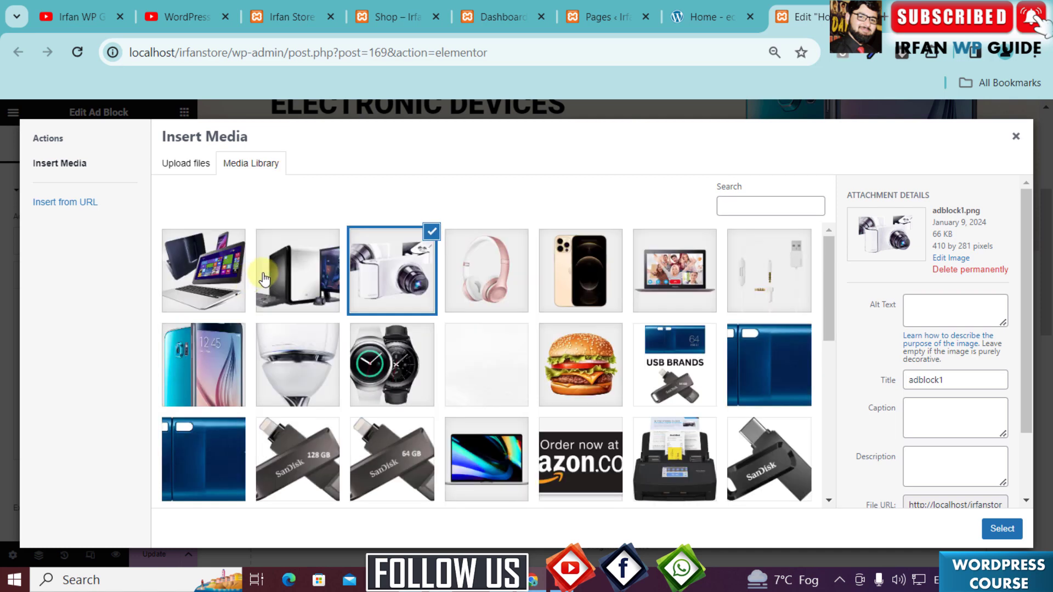
{"action": "left_click", "coordinate": [303, 272]}
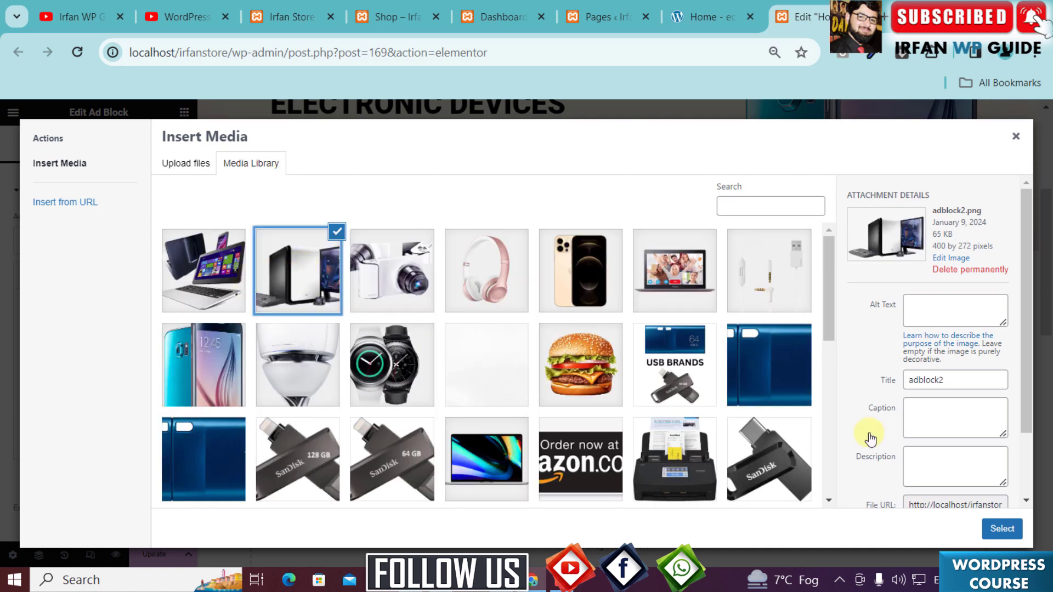
{"action": "left_click", "coordinate": [1004, 528]}
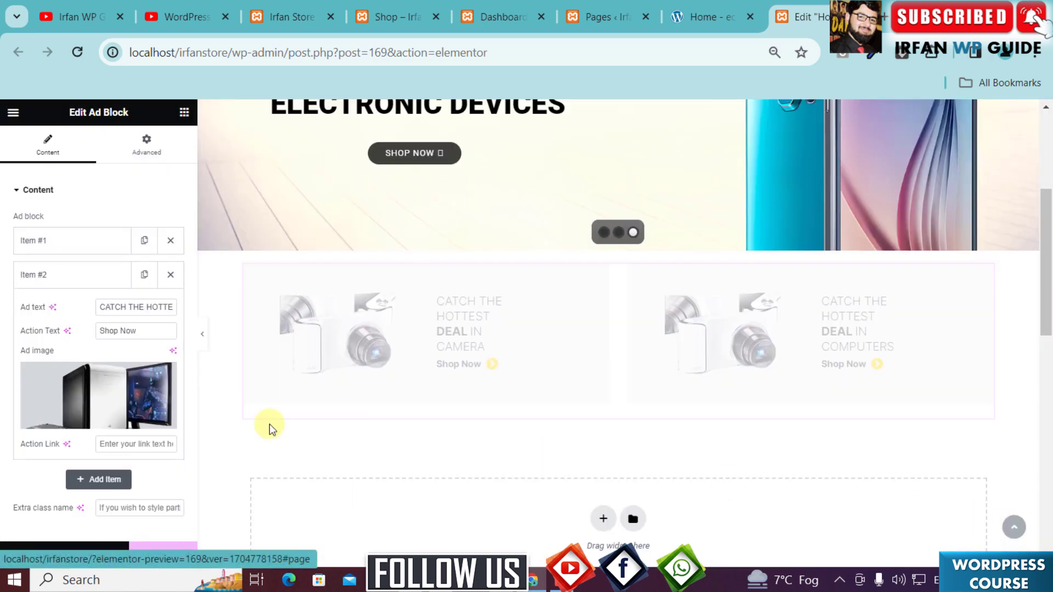
{"action": "mouse_move", "coordinate": [75, 411]}
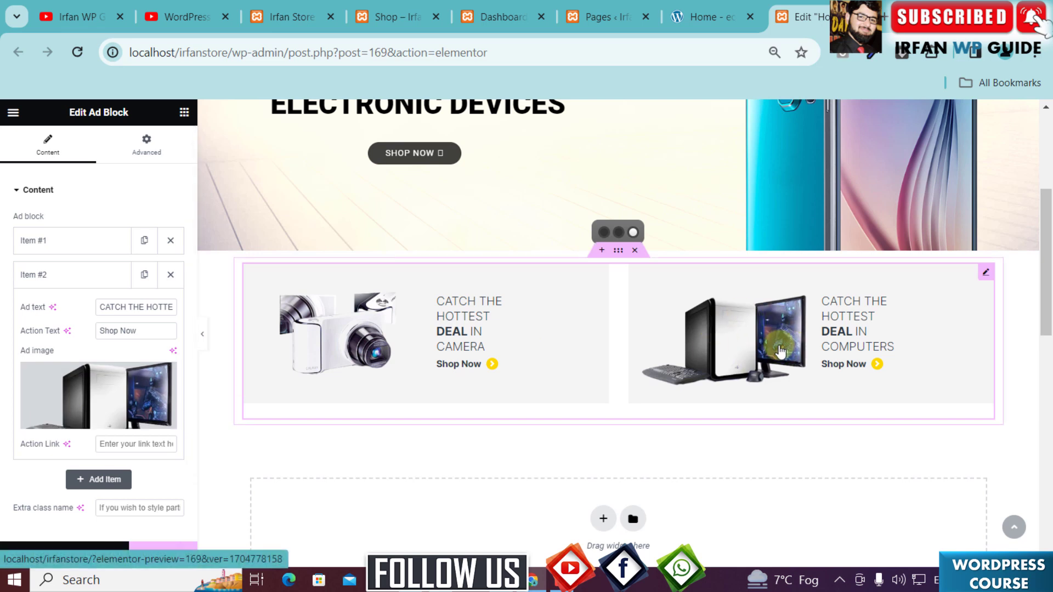
Duplicate the second ad item and change the last word of the copy's ad text to "Laptop".
{"action": "left_click", "coordinate": [68, 278]}
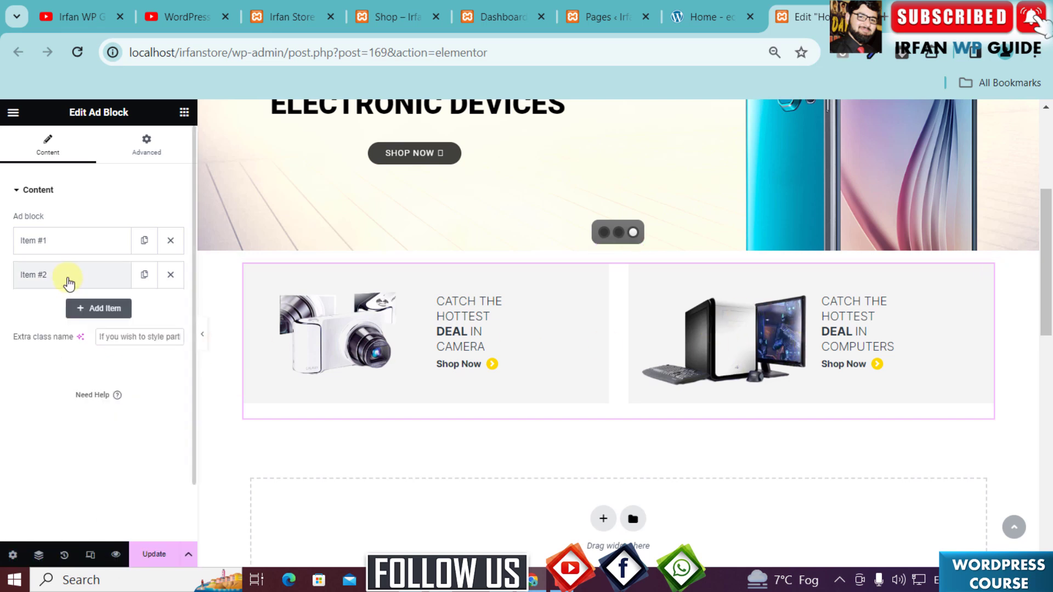
{"action": "left_click", "coordinate": [144, 276]}
{"action": "left_click", "coordinate": [63, 310]}
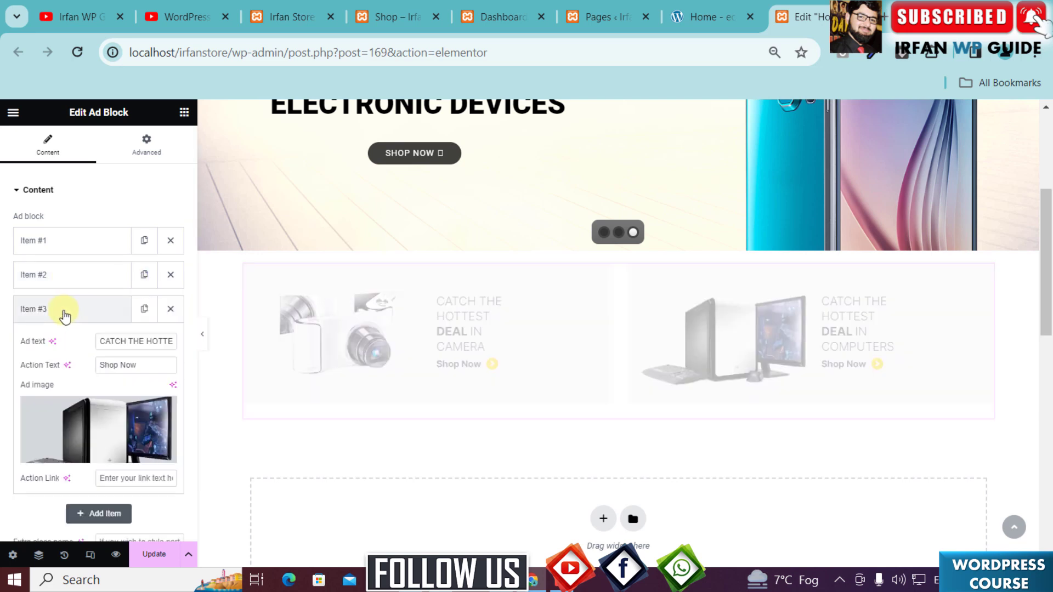
{"action": "left_click", "coordinate": [127, 341]}
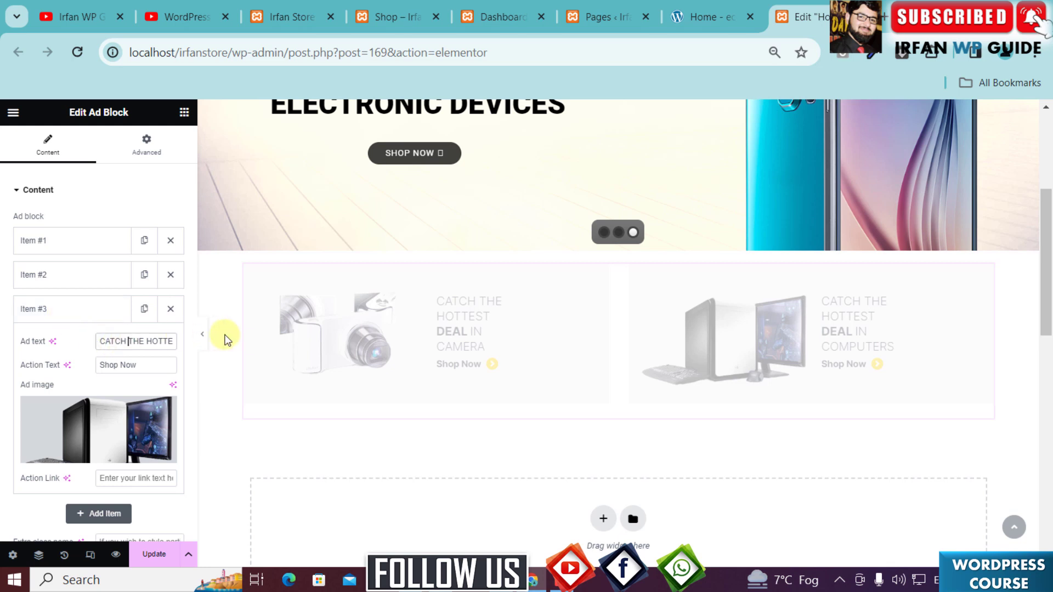
{"action": "key", "text": "Right"}
{"action": "key", "text": "Right"}
{"action": "key", "text": "Right"}
{"action": "key", "text": "Right"}
{"action": "key", "text": "Right"}
{"action": "key", "text": "Right"}
{"action": "key", "text": "Right"}
{"action": "key", "text": "Right"}
{"action": "key", "text": "Right"}
{"action": "key", "text": "Right"}
{"action": "key", "text": "Right"}
{"action": "key", "text": "Right"}
{"action": "key", "text": "Right"}
{"action": "key", "text": "Right"}
{"action": "key", "text": "Right"}
{"action": "key", "text": "Right"}
{"action": "key", "text": "Right"}
{"action": "key", "text": "Right"}
{"action": "key", "text": "Right"}
{"action": "key", "text": "Right"}
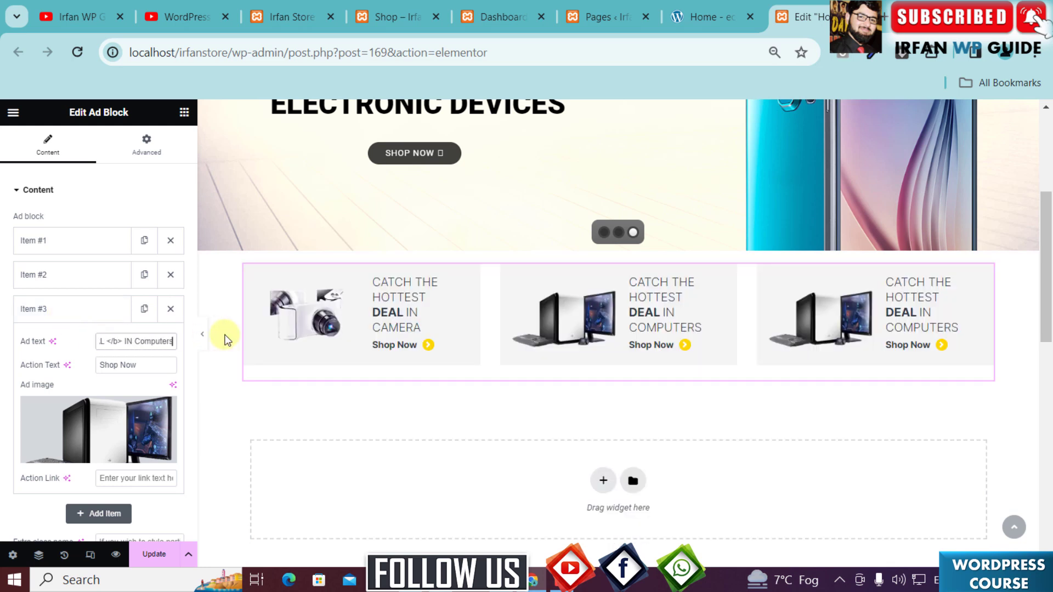
{"action": "key", "text": "BackSpace"}
{"action": "key", "text": "BackSpace"}
{"action": "key", "text": "BackSpace"}
{"action": "key", "text": "BackSpace"}
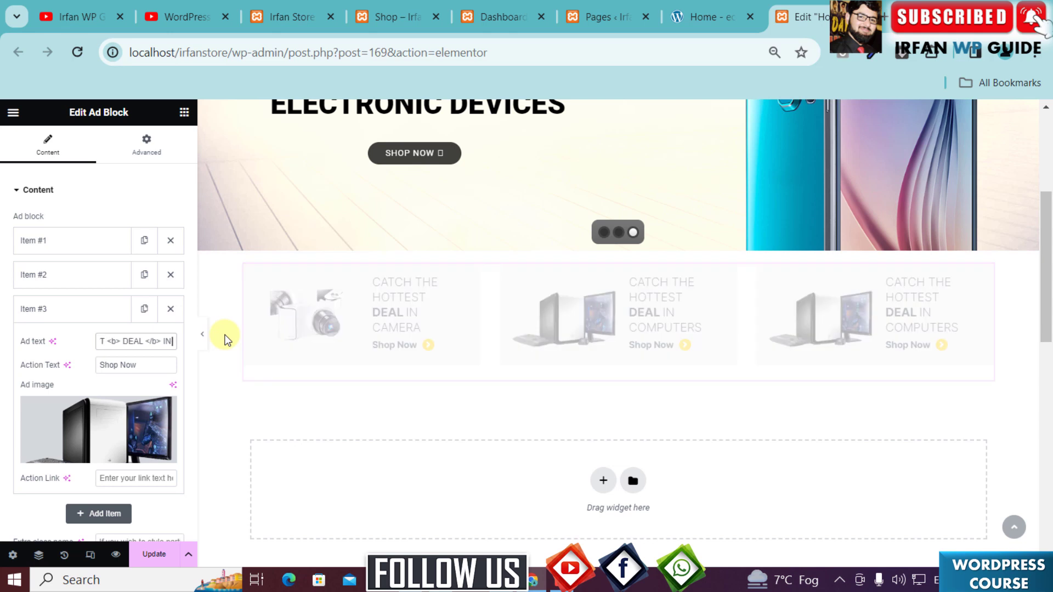
{"action": "type", "text": "Laptop"}
Set the third item's ad image to the uploaded laptop picture, adblock3.png.
{"action": "left_click", "coordinate": [100, 432]}
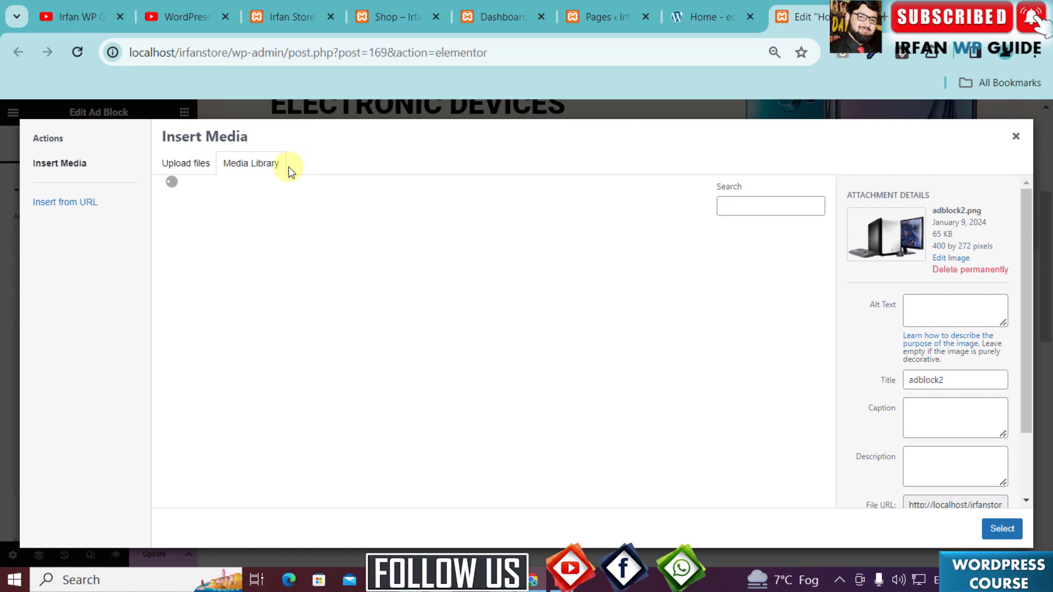
{"action": "left_click", "coordinate": [203, 265]}
{"action": "left_click", "coordinate": [987, 528]}
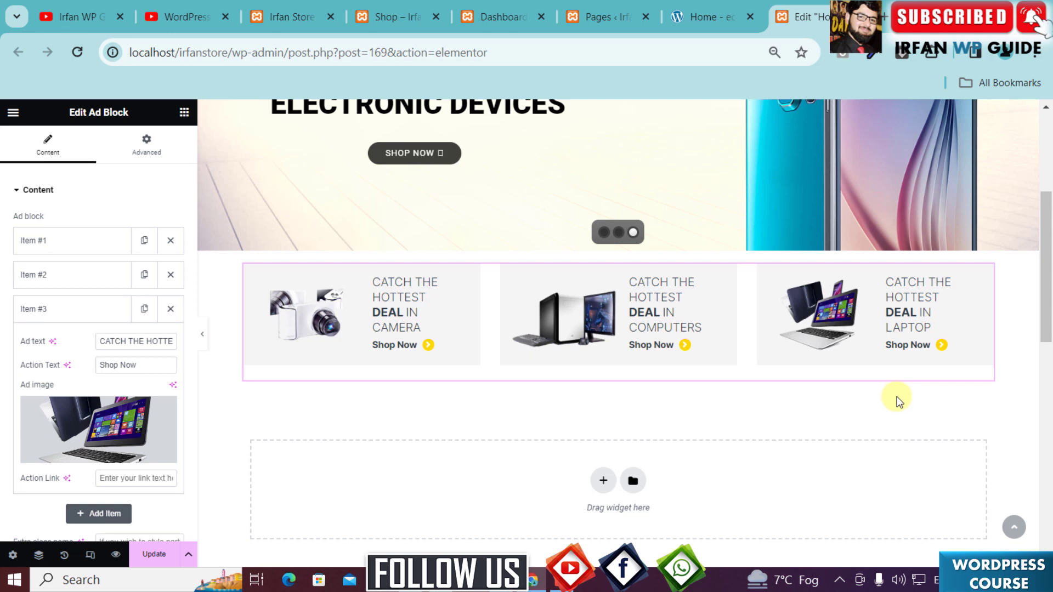
Review the three finished banners below the slider and update the home page.
{"action": "scroll", "coordinate": [897, 394], "scroll_direction": "up", "scroll_amount": 3}
{"action": "scroll", "coordinate": [888, 395], "scroll_direction": "down", "scroll_amount": 1}
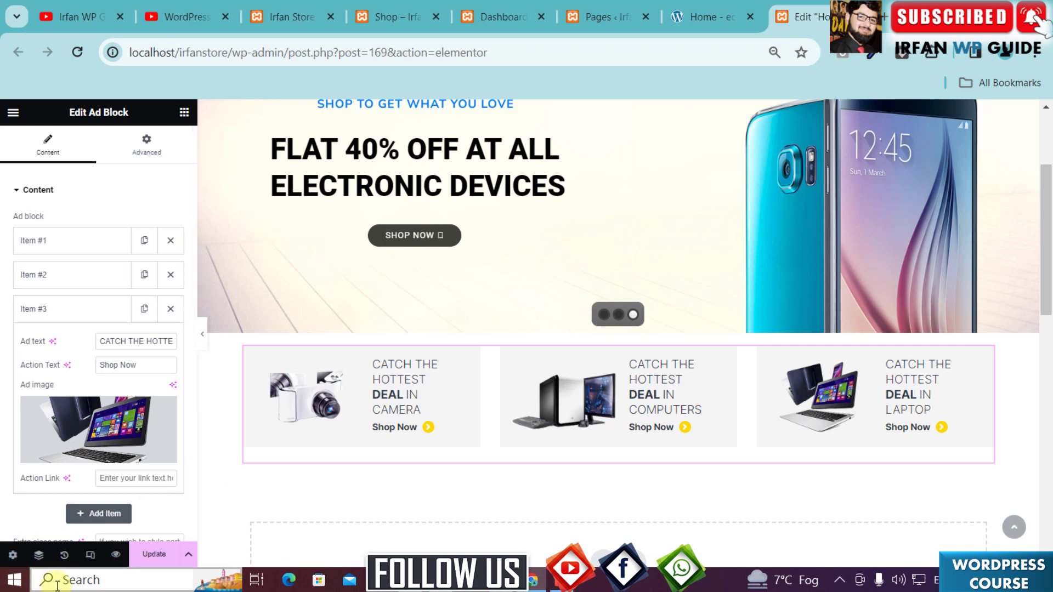
{"action": "left_click", "coordinate": [157, 563]}
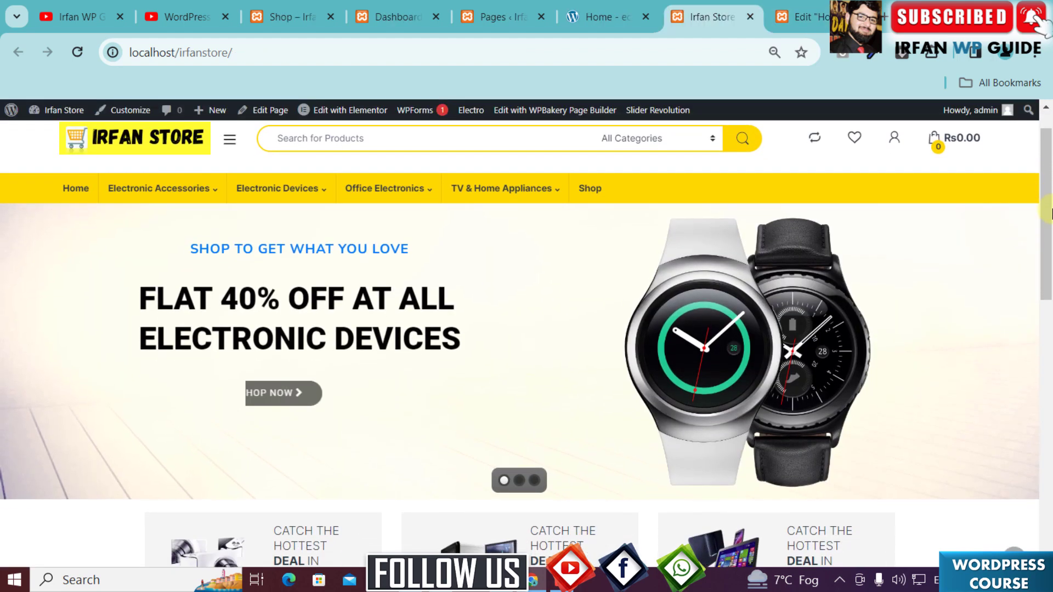
Compare the live ad banners with the reference store and examine its Week Deals section below them.
{"action": "scroll", "coordinate": [1050, 265], "scroll_direction": "down", "scroll_amount": 4}
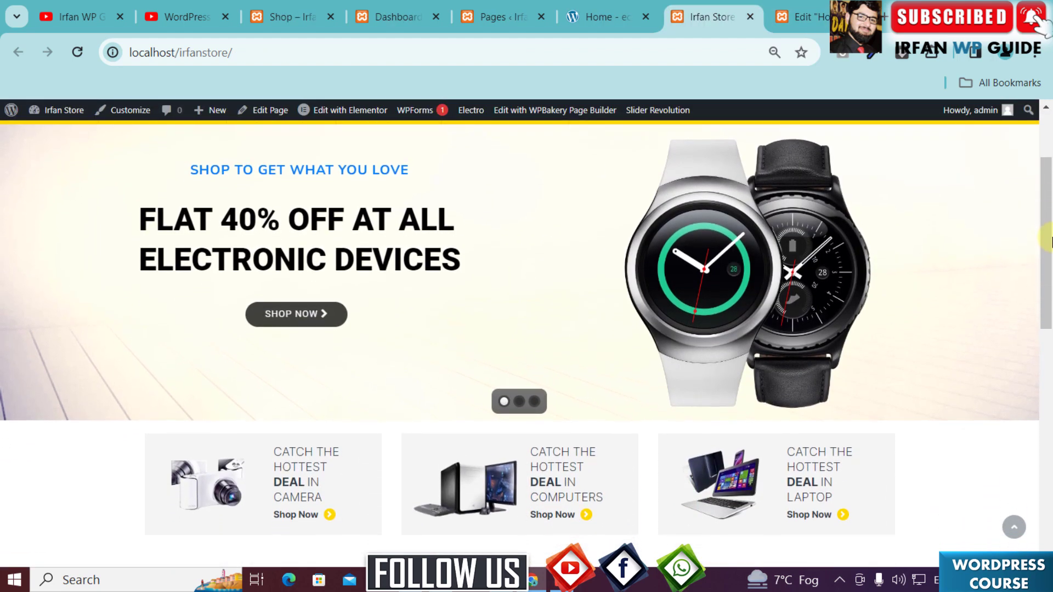
{"action": "left_click_drag", "start_coordinate": [1052, 262], "coordinate": [1052, 275]}
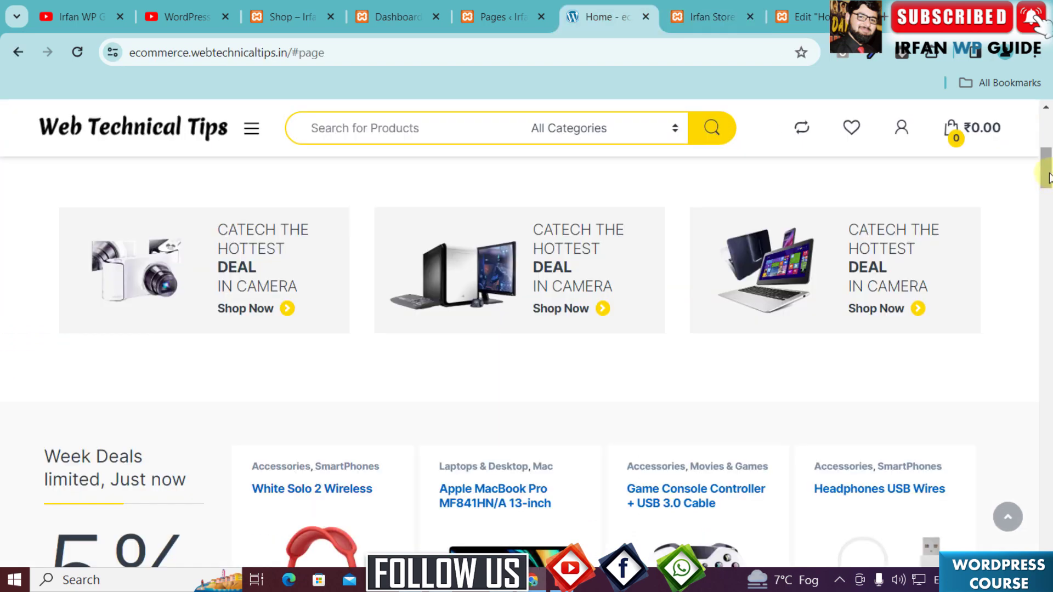
{"action": "left_click_drag", "start_coordinate": [1049, 176], "coordinate": [1049, 196]}
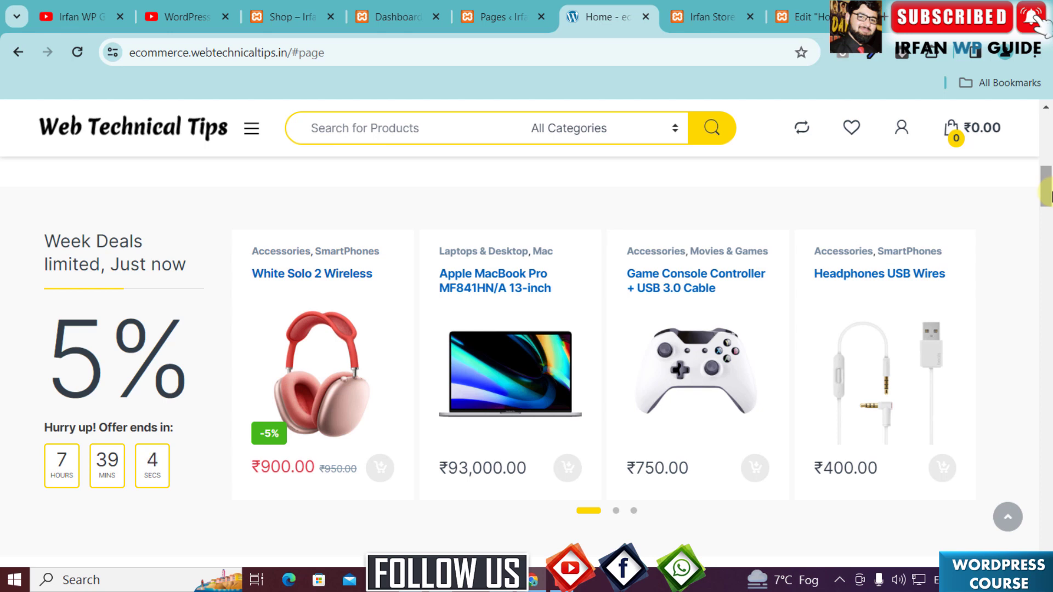
In the home page editor, add a Direction Column container below the three ad banners.
{"action": "left_click", "coordinate": [815, 24]}
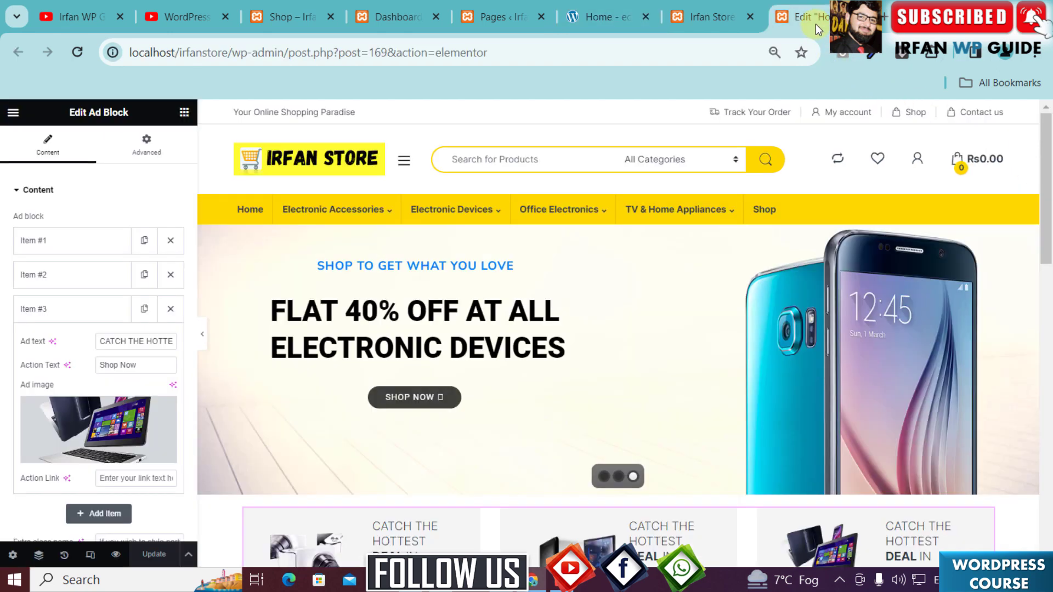
{"action": "left_click_drag", "start_coordinate": [1046, 180], "coordinate": [1049, 295]}
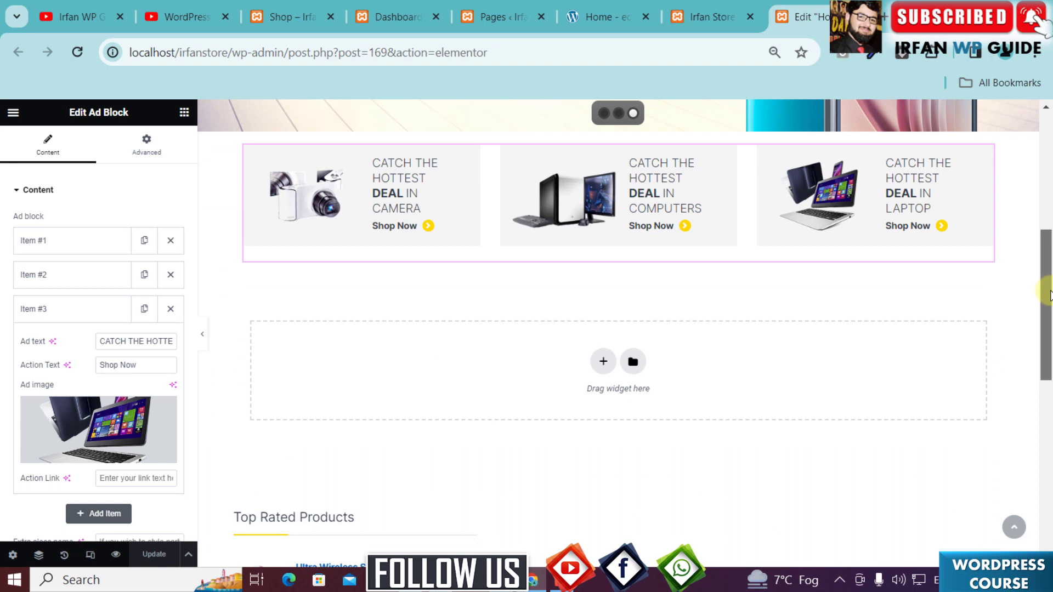
{"action": "left_click", "coordinate": [604, 363]}
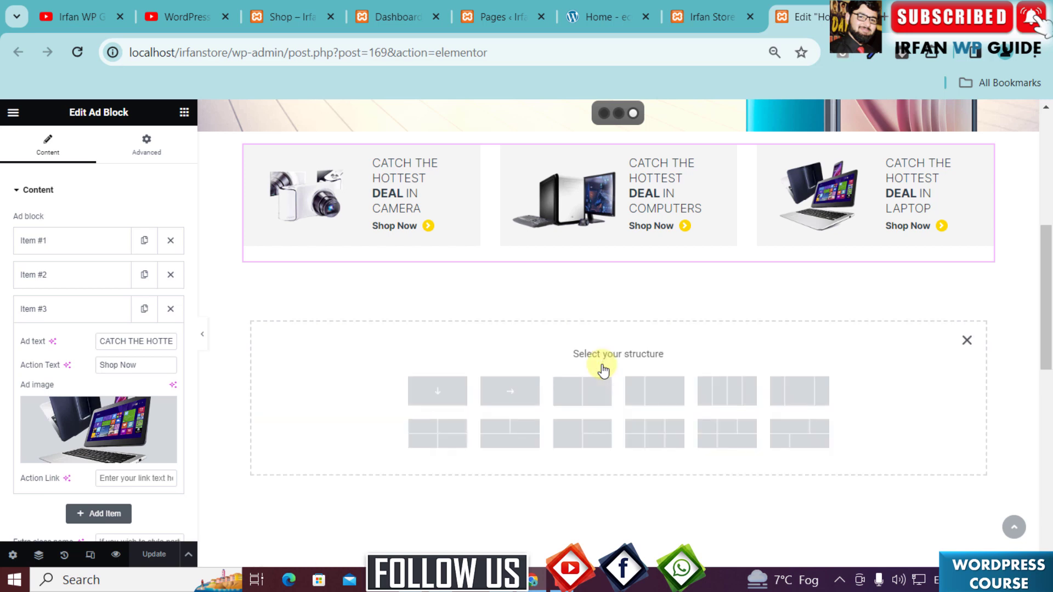
{"action": "scroll", "coordinate": [1049, 340], "scroll_direction": "down", "scroll_amount": 1}
{"action": "left_click_drag", "start_coordinate": [1048, 340], "coordinate": [1049, 354]}
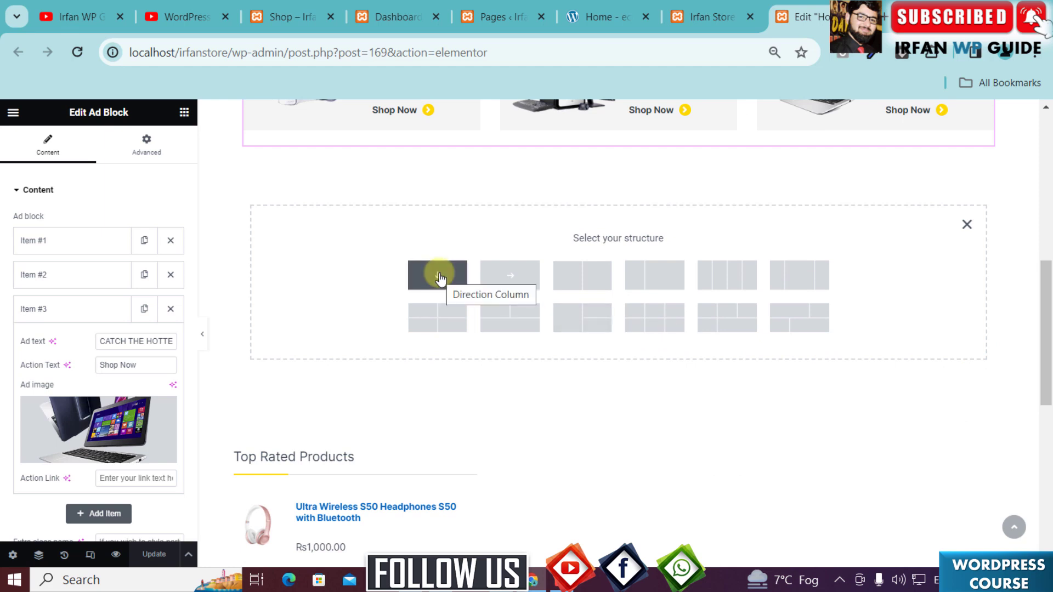
{"action": "left_click", "coordinate": [439, 279]}
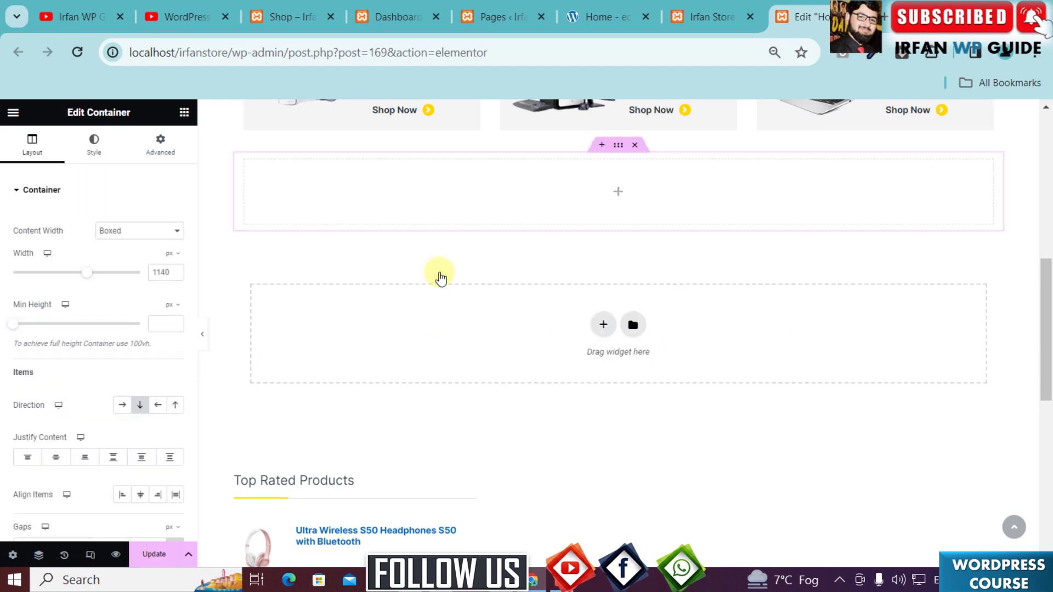
Search the widgets for "deal product" and place the Deal Products Carousel in the new empty container.
{"action": "left_click_drag", "start_coordinate": [1048, 329], "coordinate": [1049, 308]}
{"action": "scroll", "coordinate": [1049, 309], "scroll_direction": "up", "scroll_amount": 1}
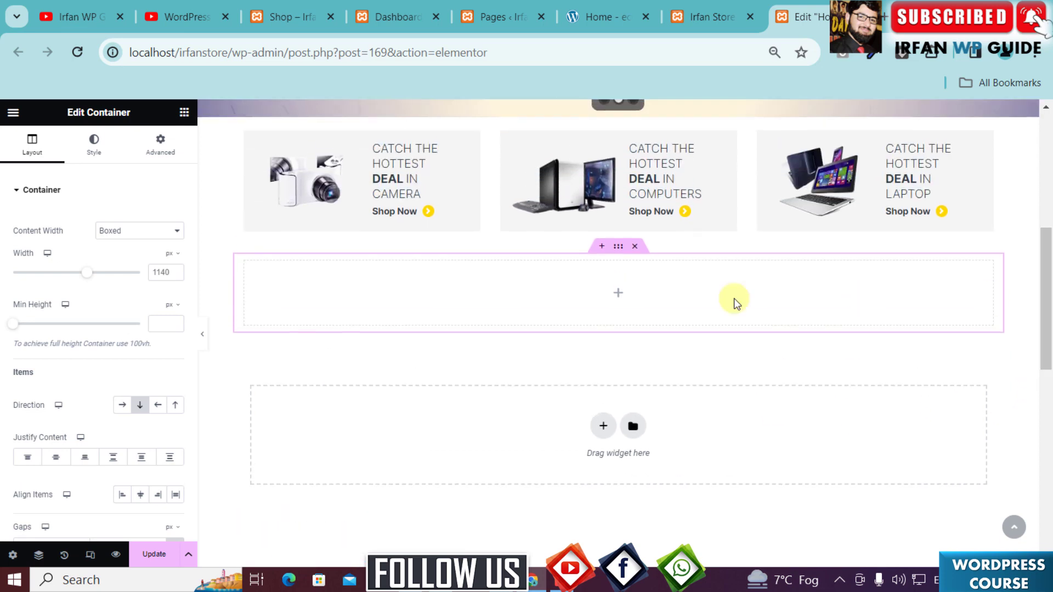
{"action": "left_click", "coordinate": [618, 296]}
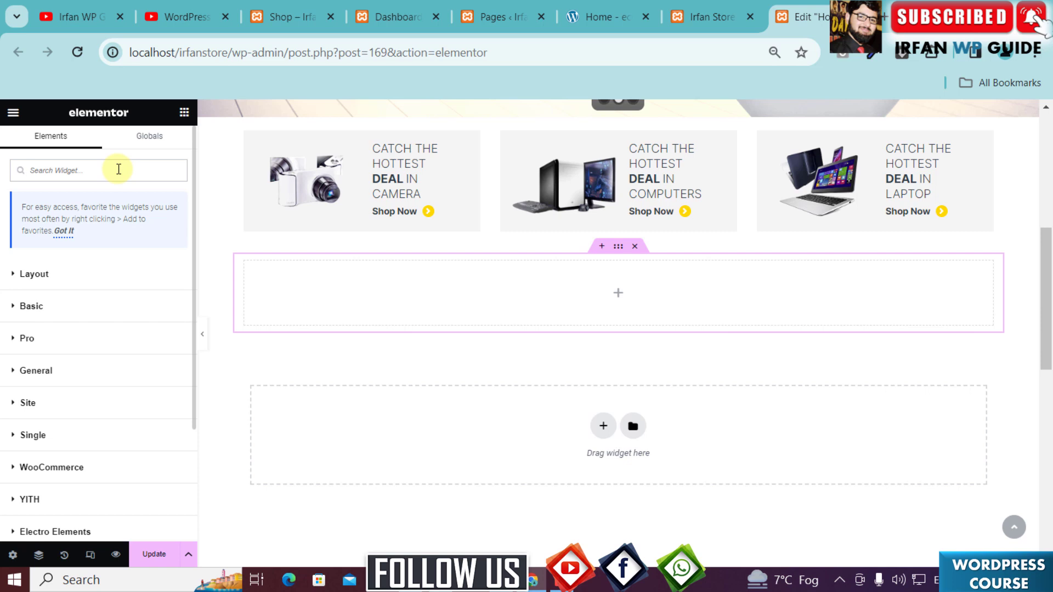
{"action": "type", "text": "deal product"}
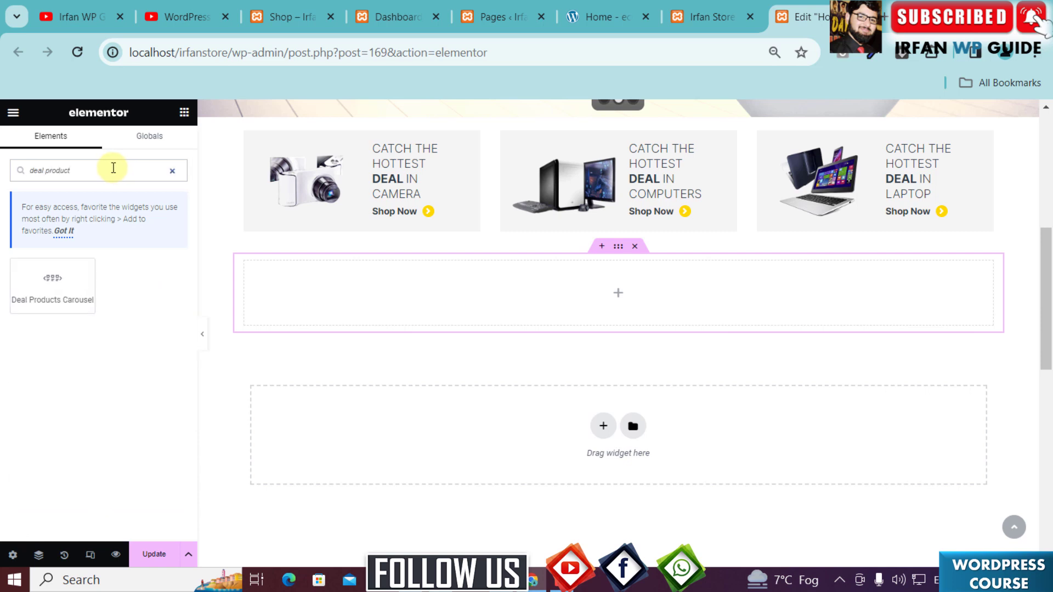
{"action": "left_click_drag", "start_coordinate": [31, 282], "coordinate": [512, 295]}
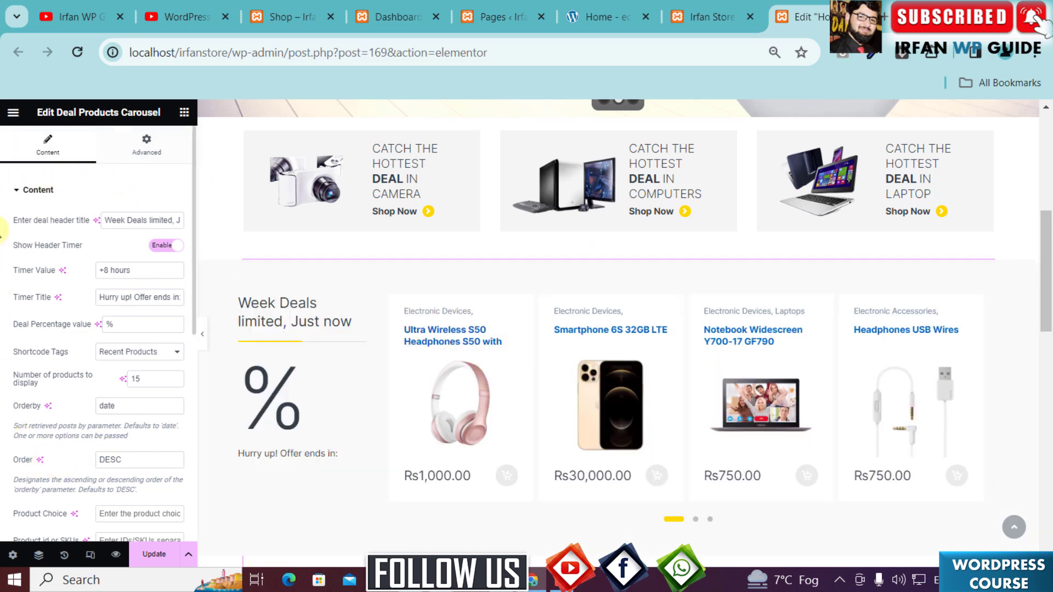
Look through all the product pages of the new deals carousel and return to its first page.
{"action": "left_click_drag", "start_coordinate": [1049, 285], "coordinate": [1048, 311]}
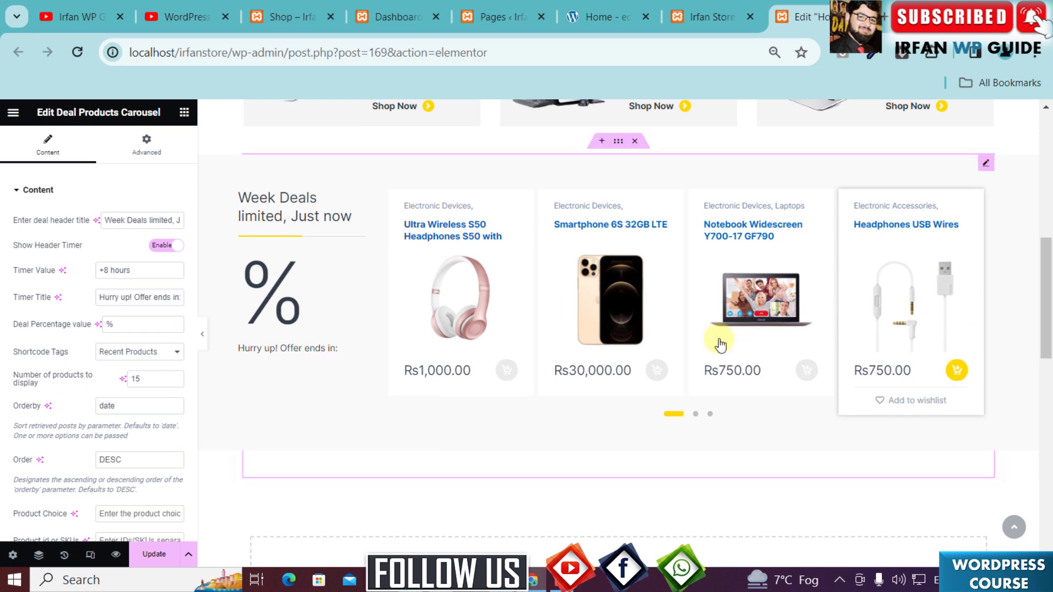
{"action": "left_click", "coordinate": [696, 415]}
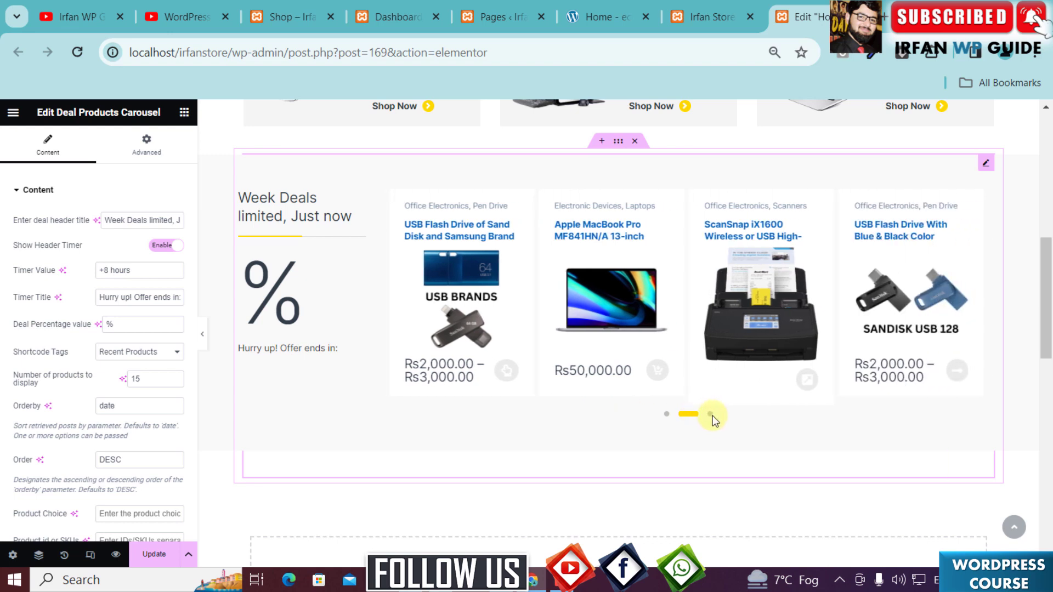
{"action": "left_click", "coordinate": [711, 415]}
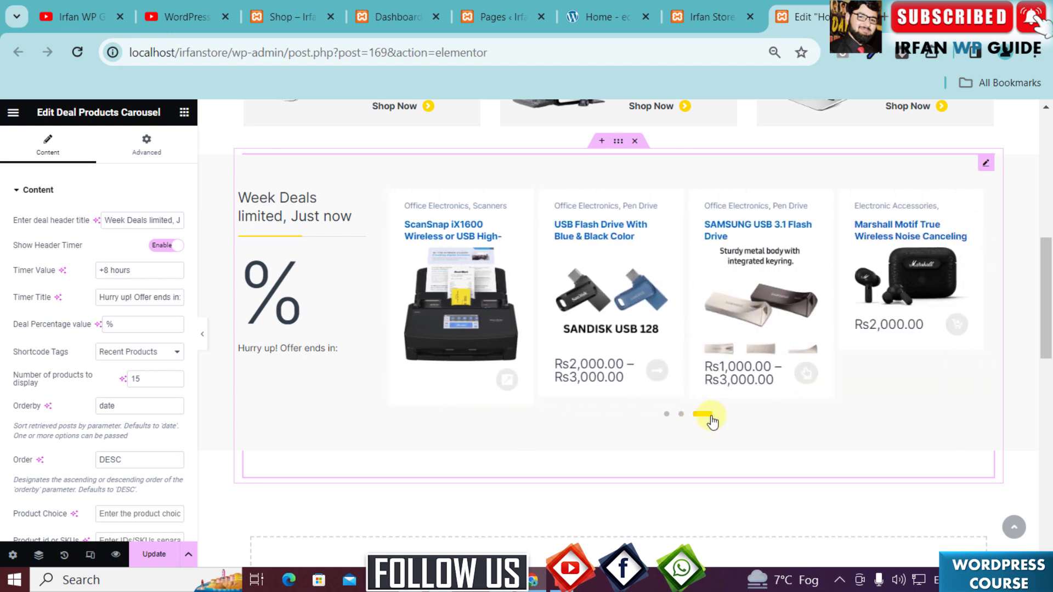
{"action": "left_click", "coordinate": [667, 415]}
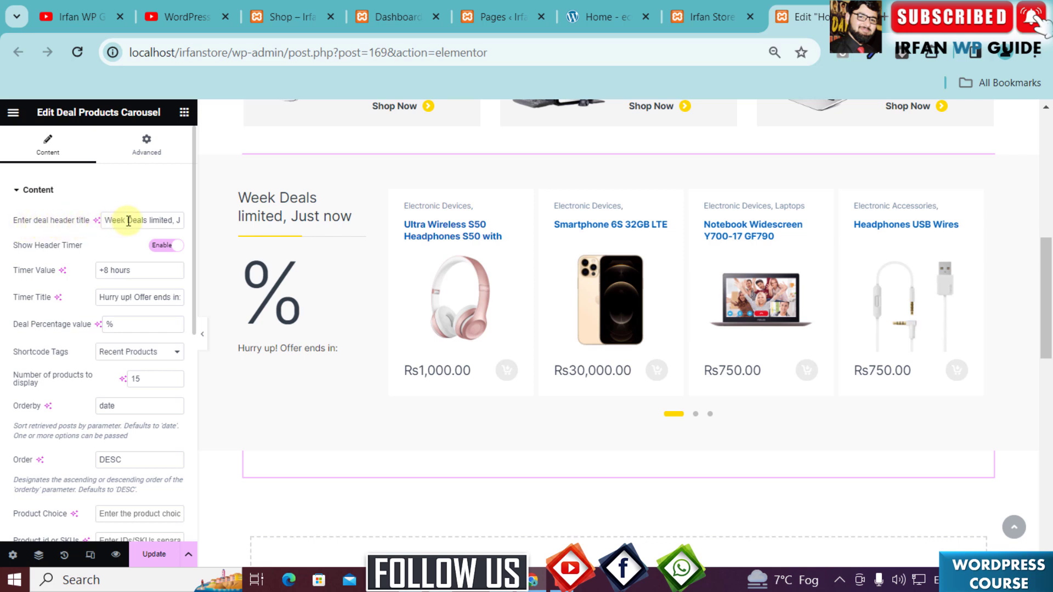
Set the deals carousel's timer value to +5 hours and its deal percentage value to 5%.
{"action": "left_click_drag", "start_coordinate": [105, 220], "coordinate": [188, 216]}
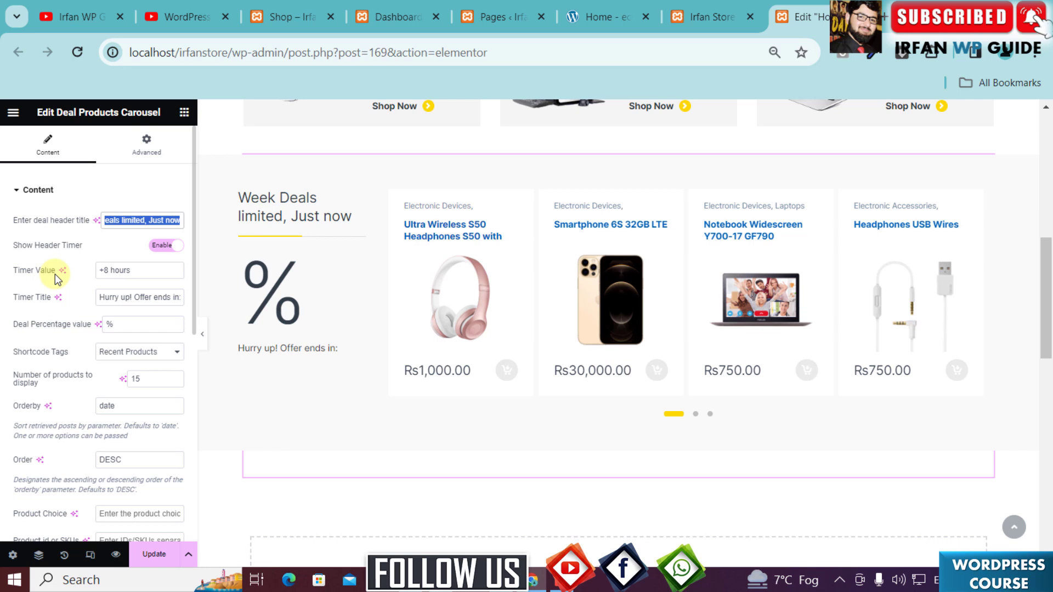
{"action": "left_click", "coordinate": [105, 270]}
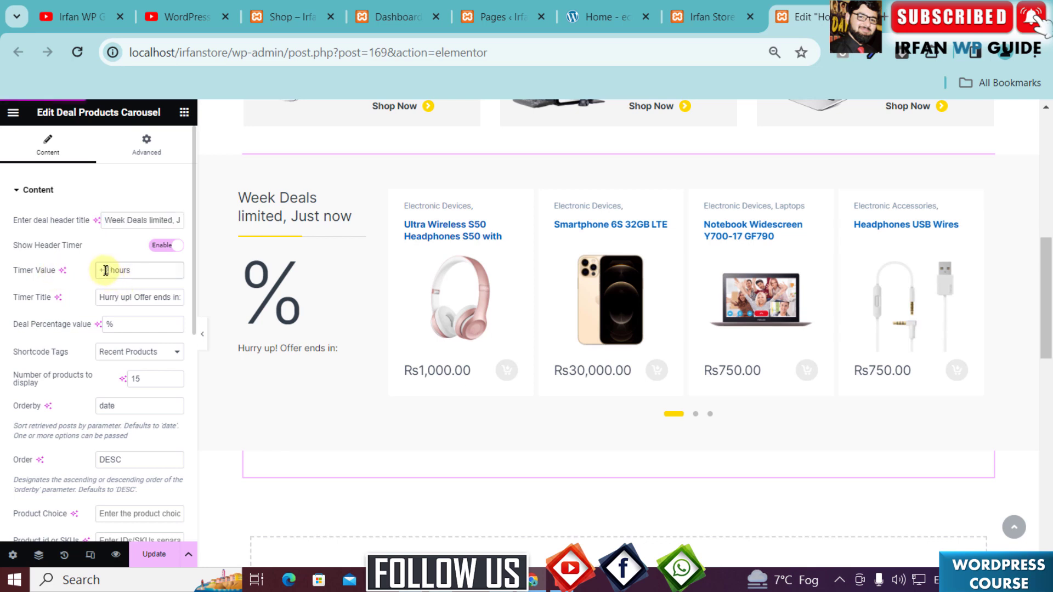
{"action": "double_click", "coordinate": [105, 270]}
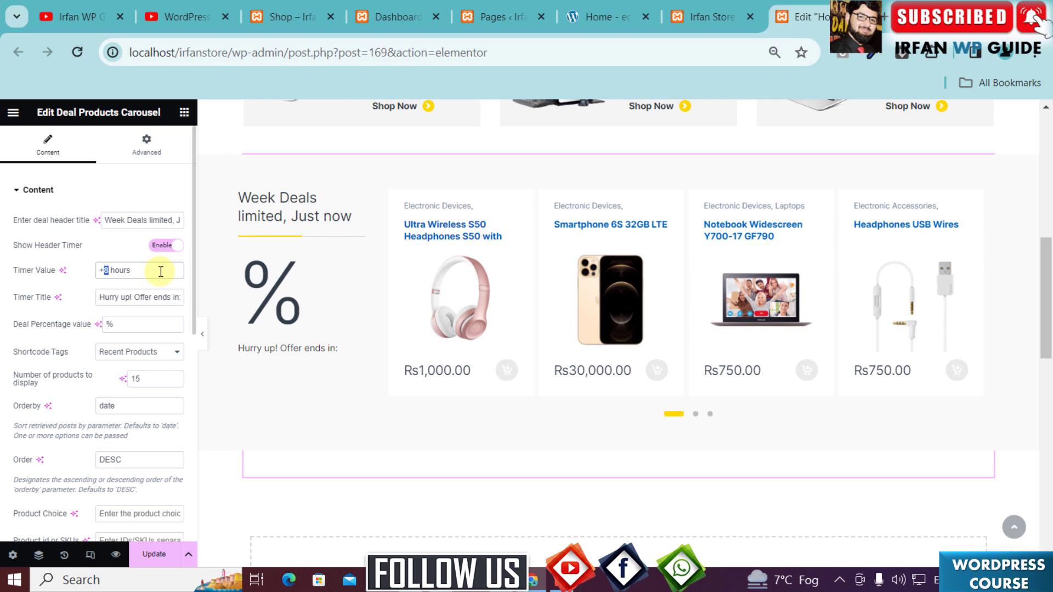
{"action": "type", "text": "5"}
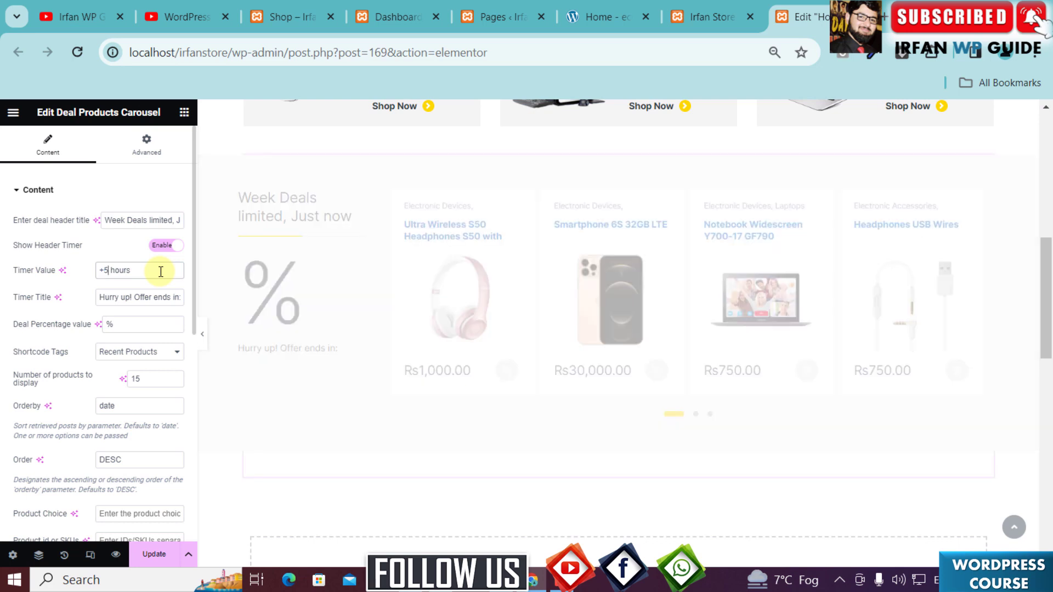
{"action": "left_click", "coordinate": [143, 297]}
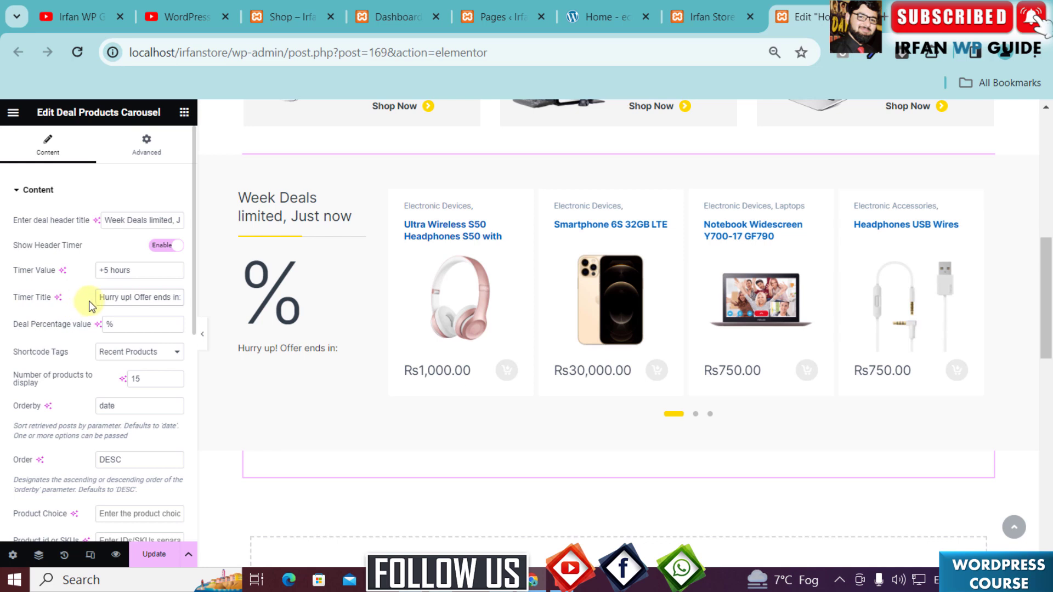
{"action": "left_click_drag", "start_coordinate": [100, 297], "coordinate": [181, 298]}
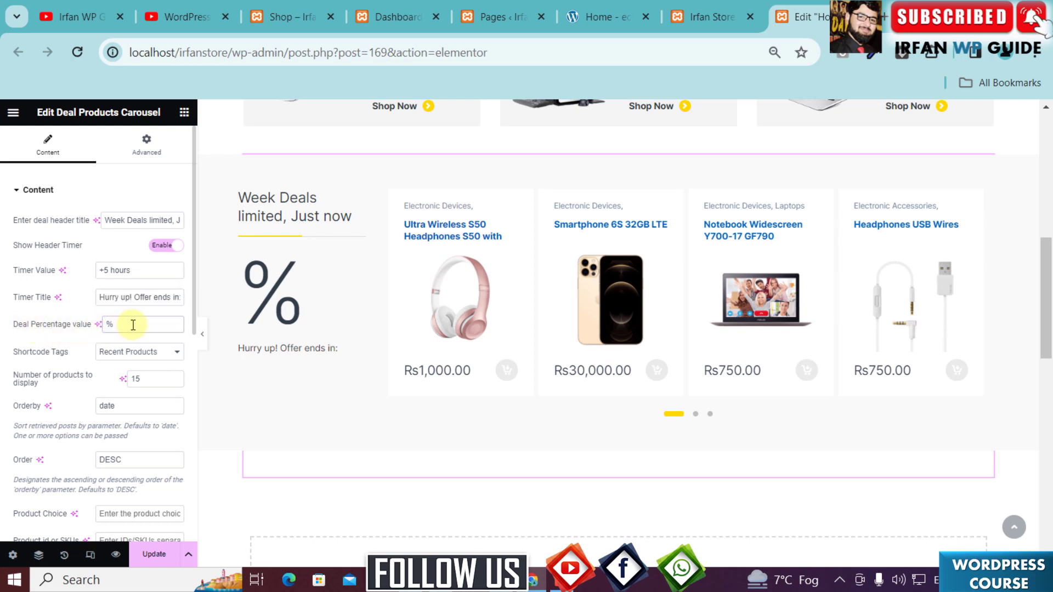
{"action": "type", "text": "5"}
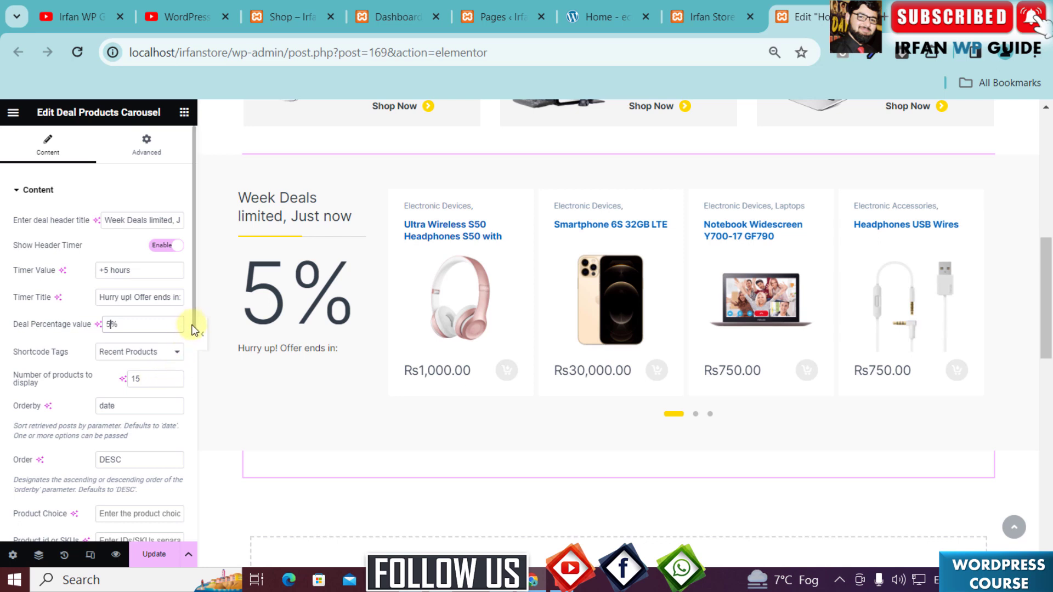
Enter 4 as the number of carousel items and update the home page.
{"action": "scroll", "coordinate": [190, 353], "scroll_direction": "down", "scroll_amount": 3}
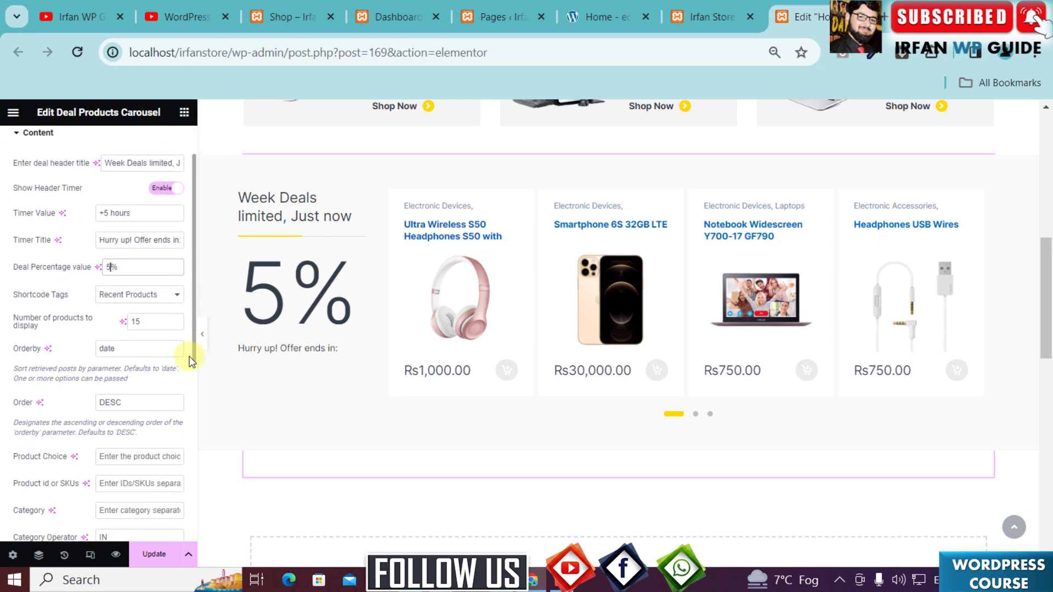
{"action": "scroll", "coordinate": [180, 410], "scroll_direction": "down", "scroll_amount": 3}
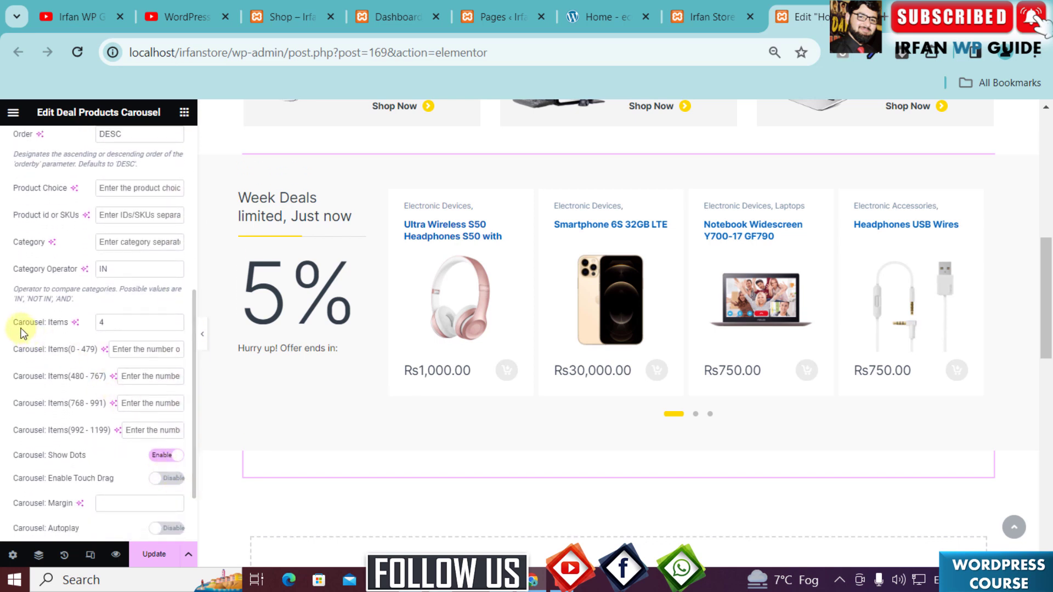
{"action": "left_click", "coordinate": [107, 323]}
{"action": "key", "text": "BackSpace"}
{"action": "type", "text": "4"}
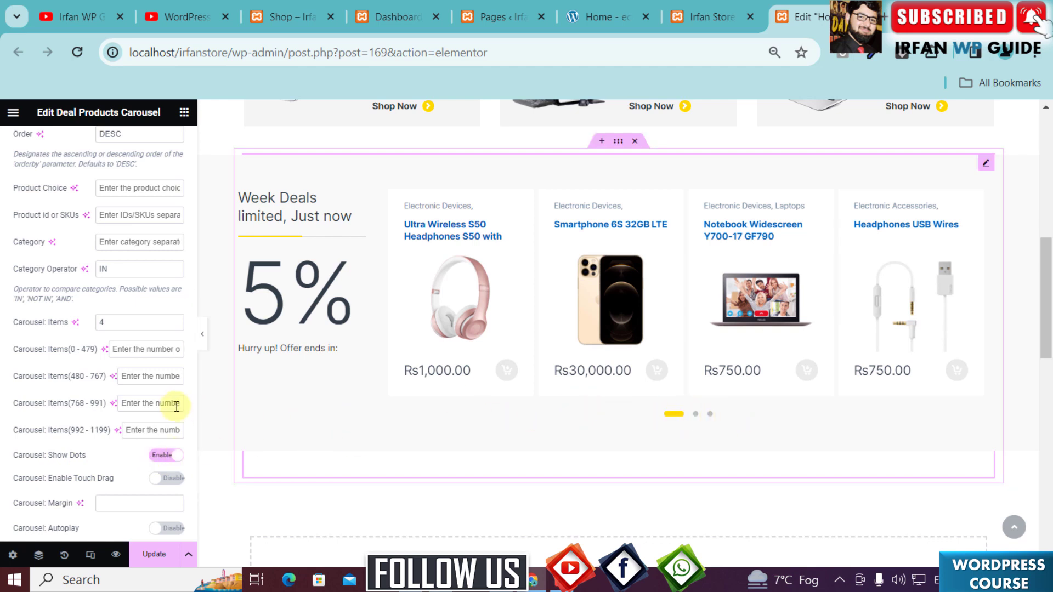
{"action": "scroll", "coordinate": [88, 420], "scroll_direction": "down", "scroll_amount": 3}
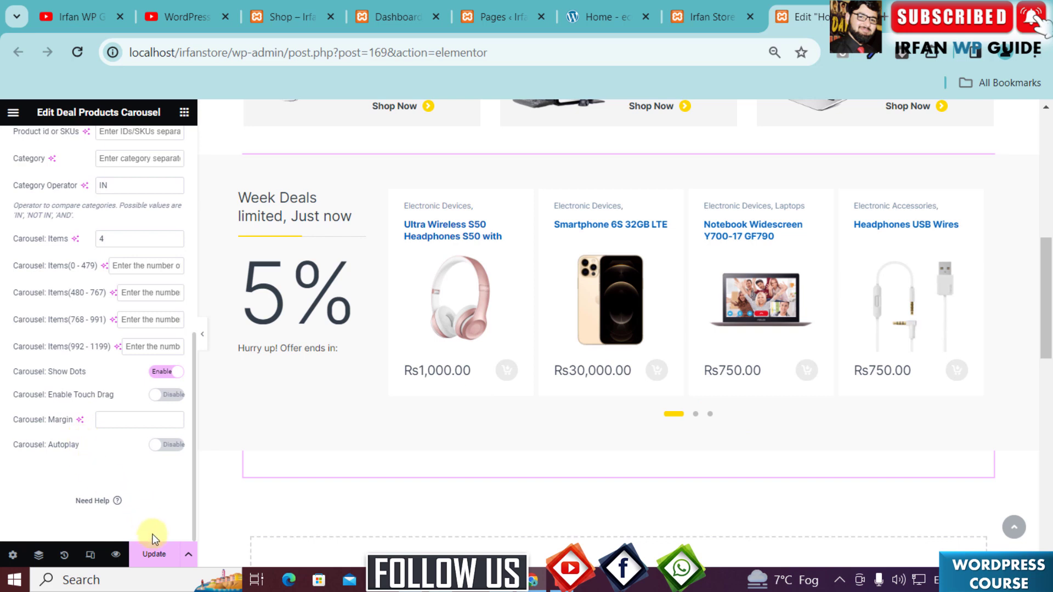
{"action": "left_click", "coordinate": [154, 555]}
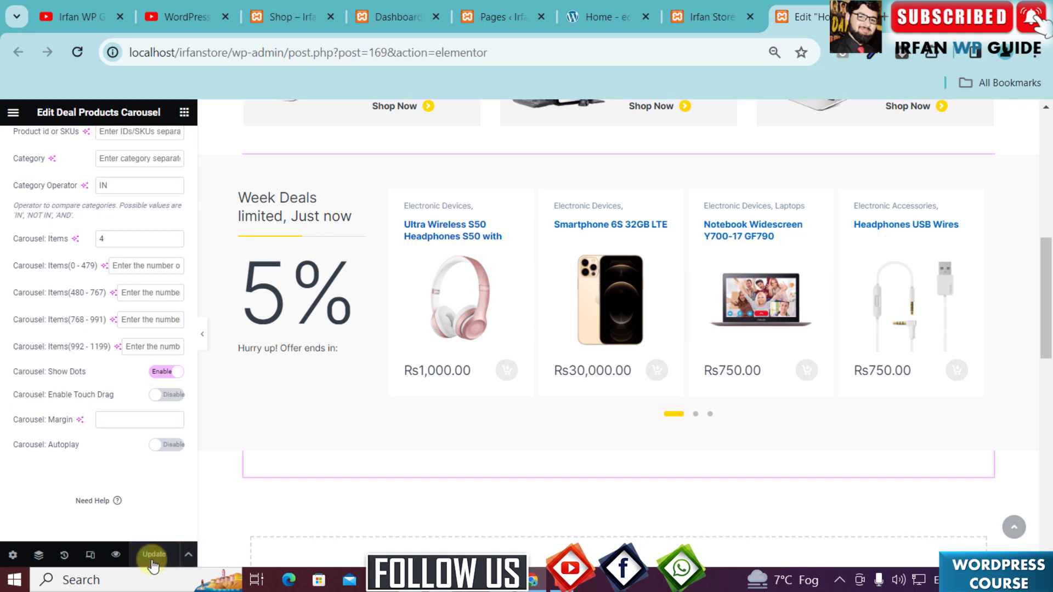
Reload the live store home page and check the Week Deals section with its countdown timer.
{"action": "left_click", "coordinate": [706, 16]}
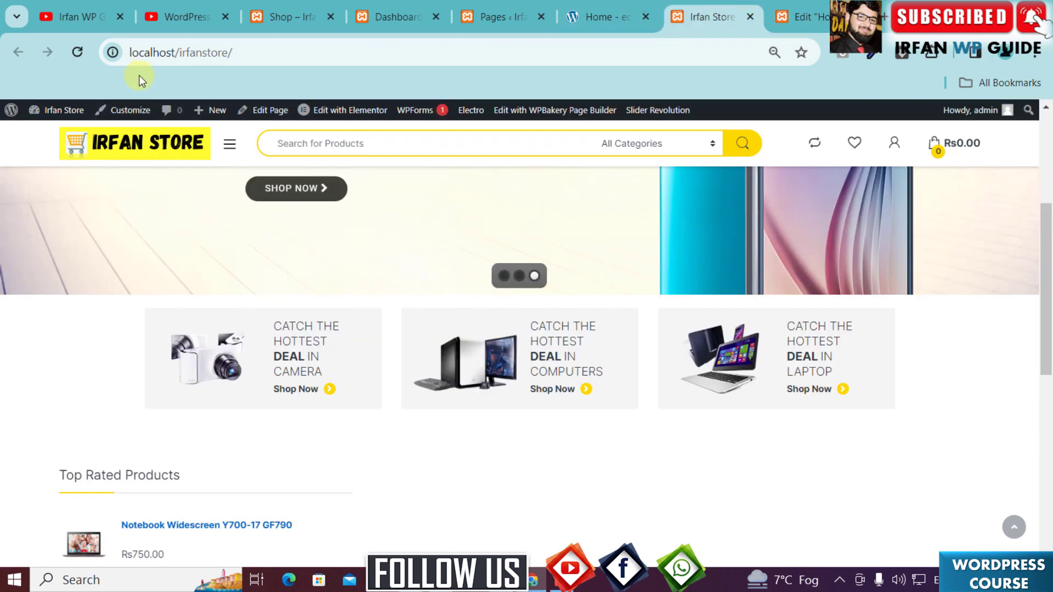
{"action": "left_click", "coordinate": [78, 53]}
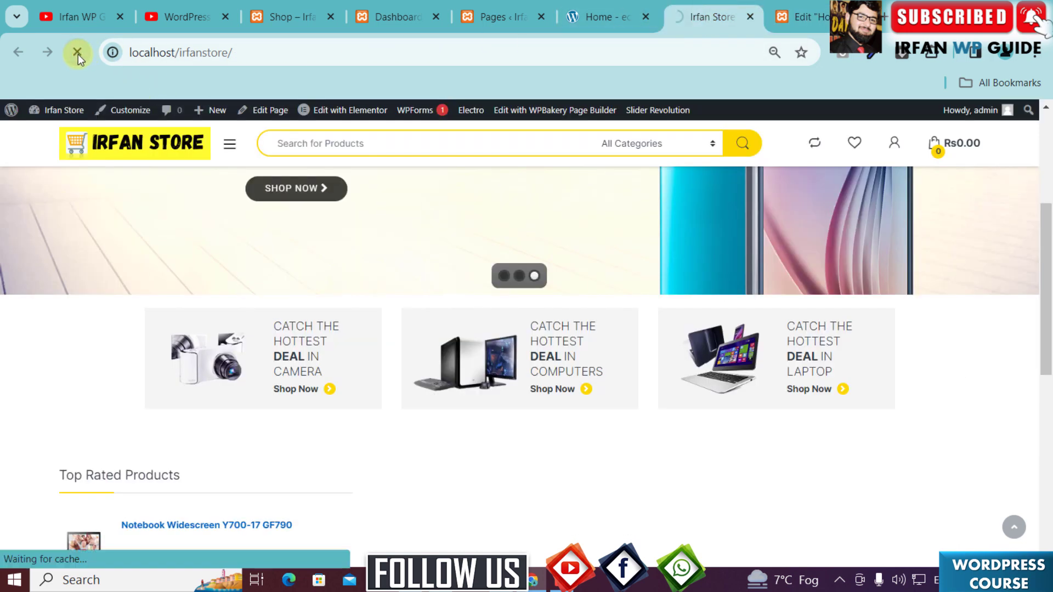
{"action": "left_click_drag", "start_coordinate": [1046, 325], "coordinate": [1049, 356]}
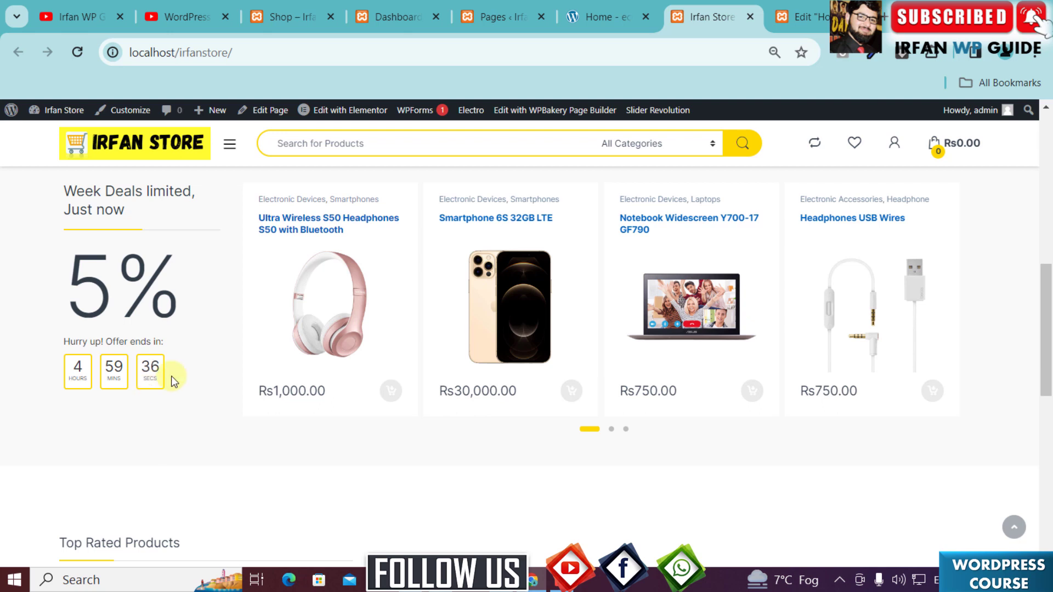
Examine the features strip that follows the Week Deals section on the reference store.
{"action": "left_click", "coordinate": [570, 18]}
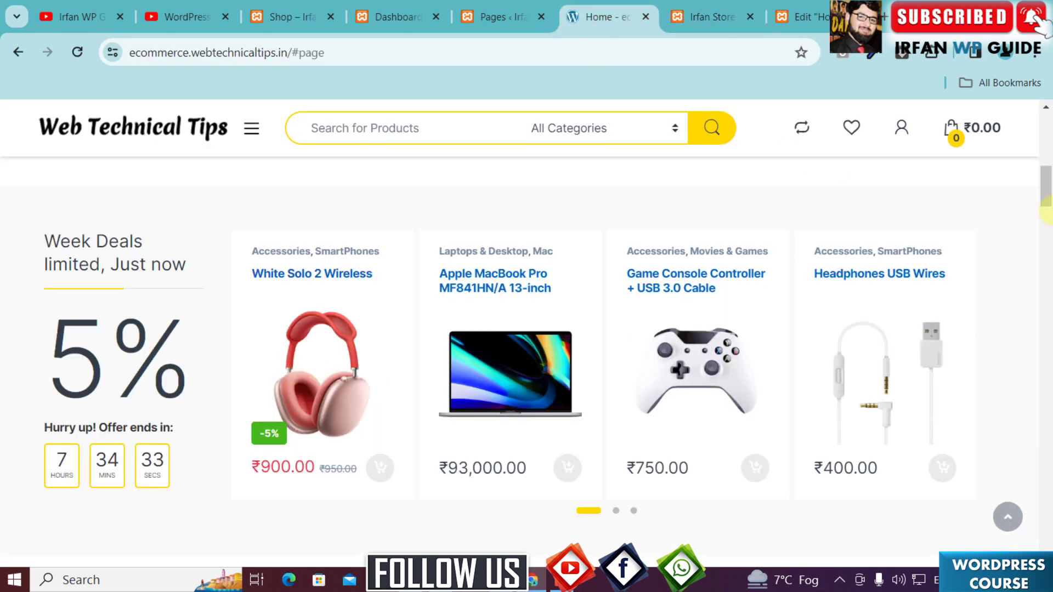
{"action": "scroll", "coordinate": [1048, 206], "scroll_direction": "down", "scroll_amount": 4}
{"action": "scroll", "coordinate": [1048, 206], "scroll_direction": "down", "scroll_amount": 3}
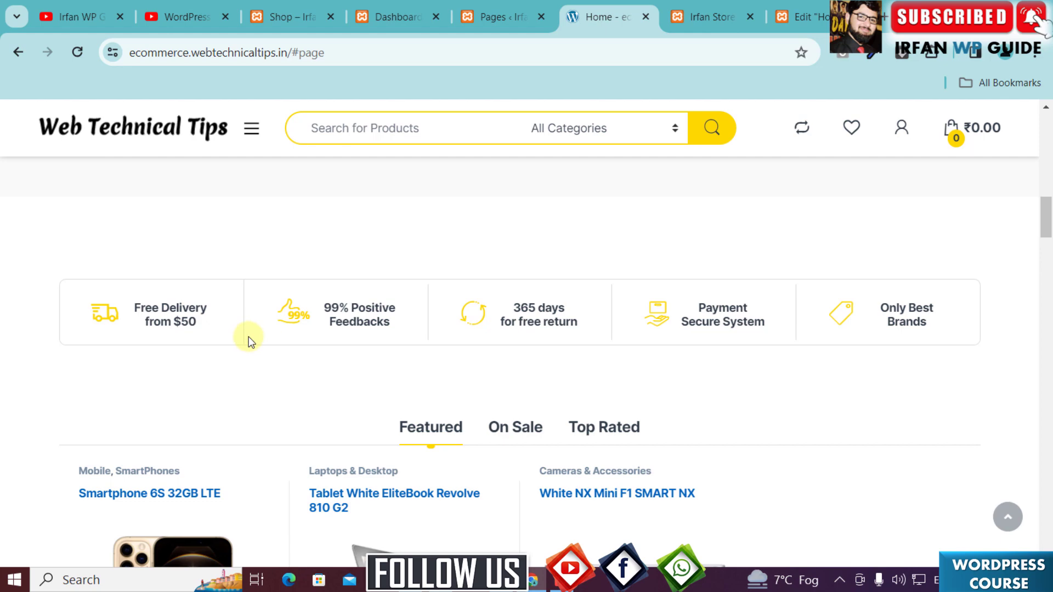
Switch to the home page editor and start a new container below the Week Deals section, bringing up its structure choices.
{"action": "left_click", "coordinate": [814, 17]}
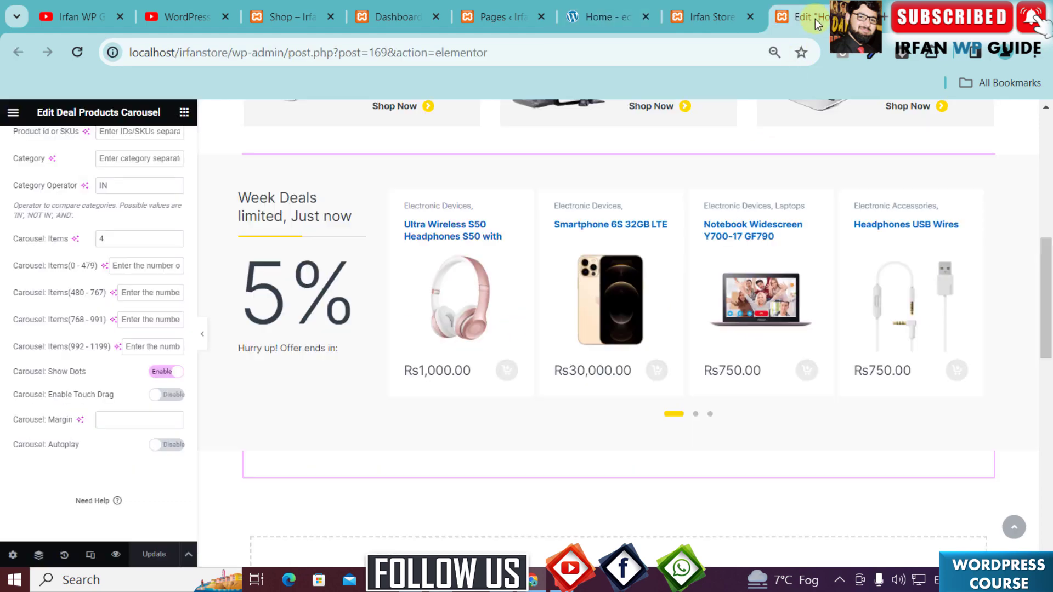
{"action": "left_click_drag", "start_coordinate": [1047, 287], "coordinate": [1052, 387]}
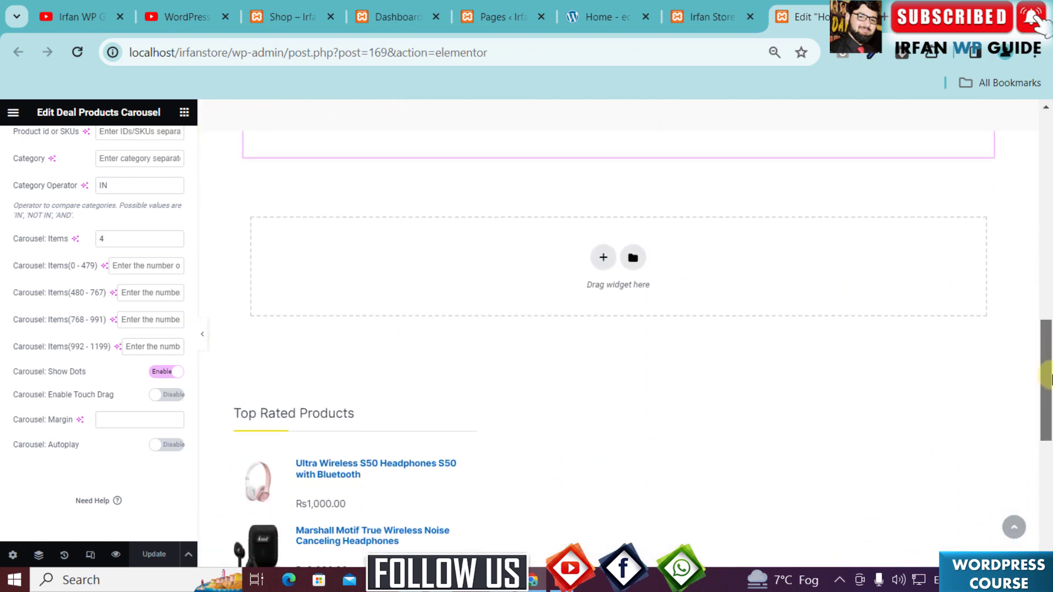
{"action": "left_click", "coordinate": [603, 258]}
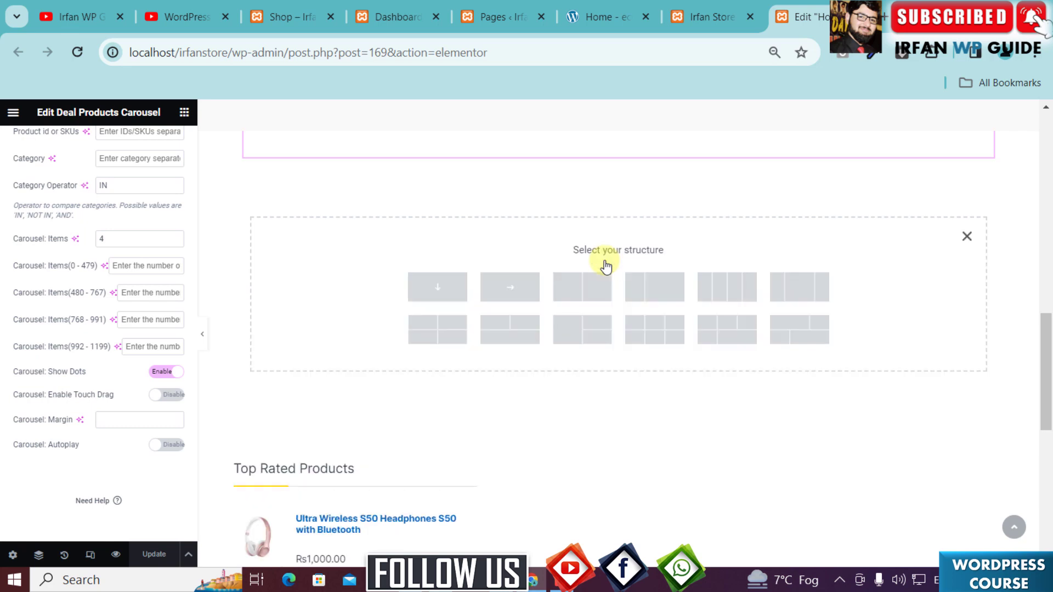
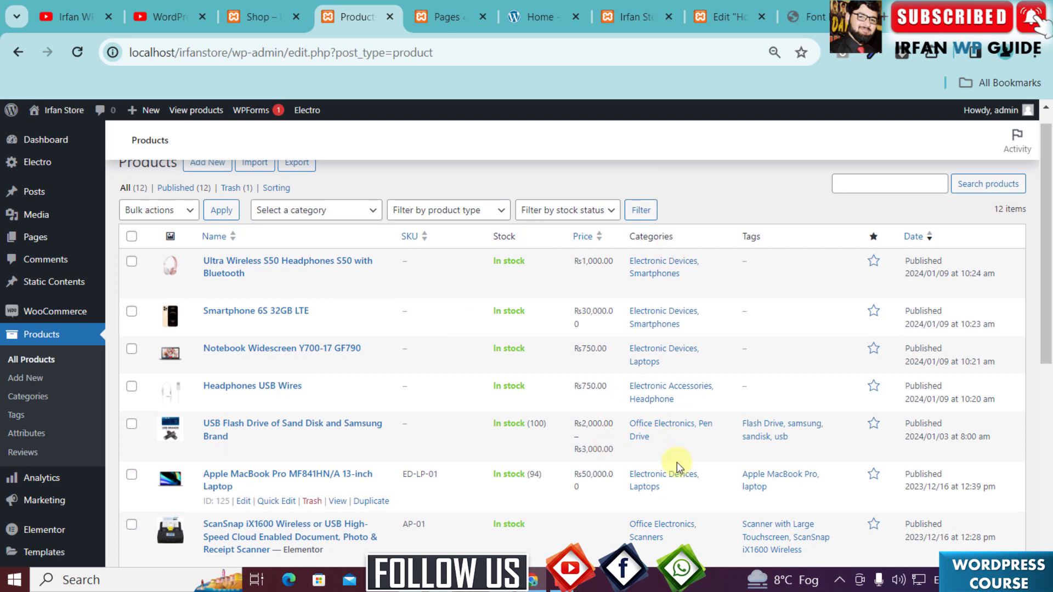
Mark the Notebook Widescreen Y700-17 GF790 as a featured product in the store's product list.
{"action": "left_click_drag", "start_coordinate": [1051, 236], "coordinate": [1050, 247]}
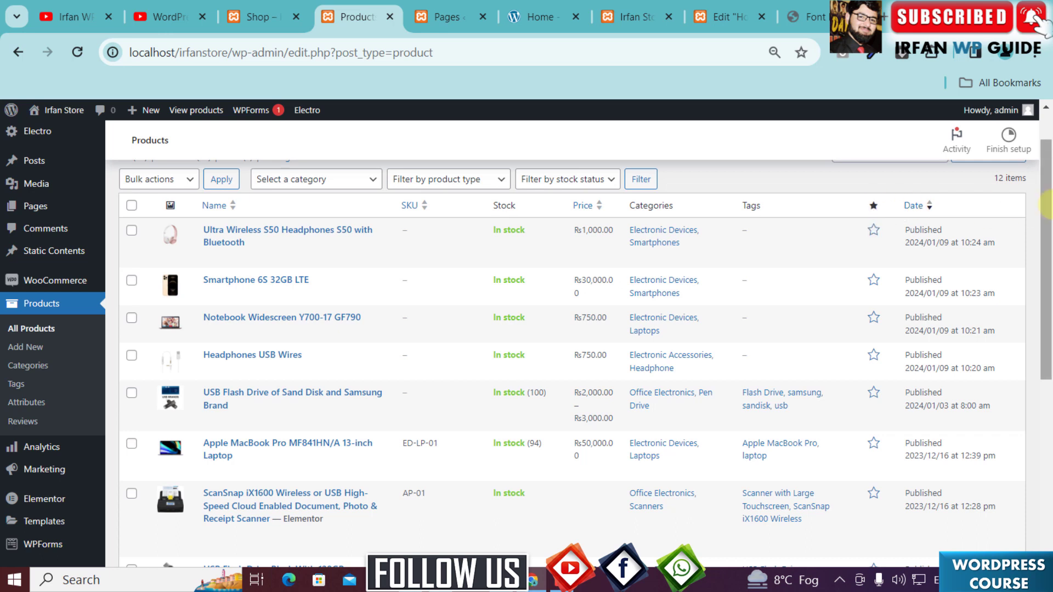
{"action": "left_click_drag", "start_coordinate": [1047, 203], "coordinate": [1049, 217]}
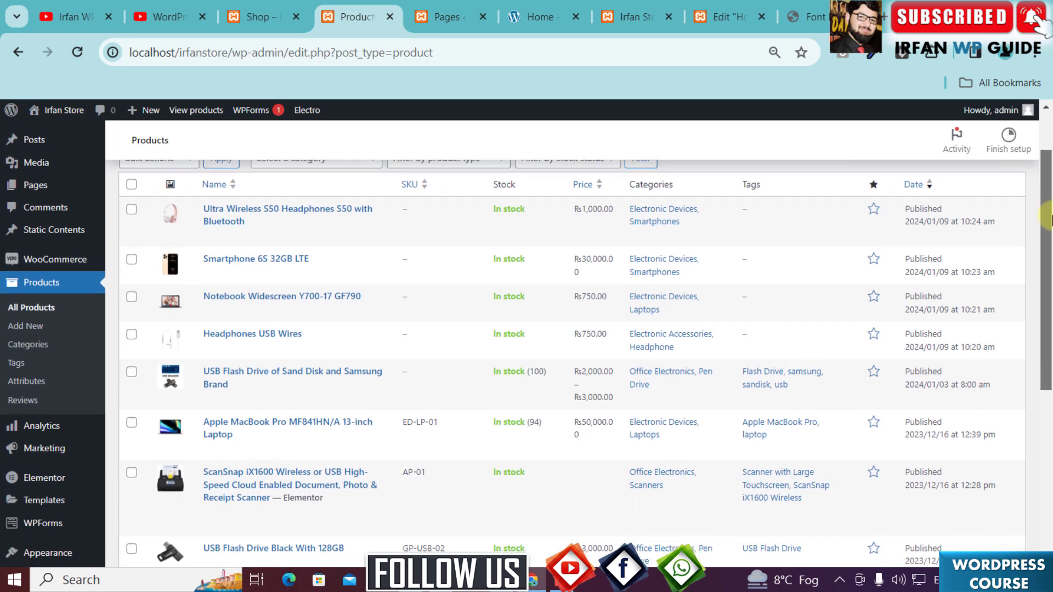
{"action": "left_click", "coordinate": [873, 299]}
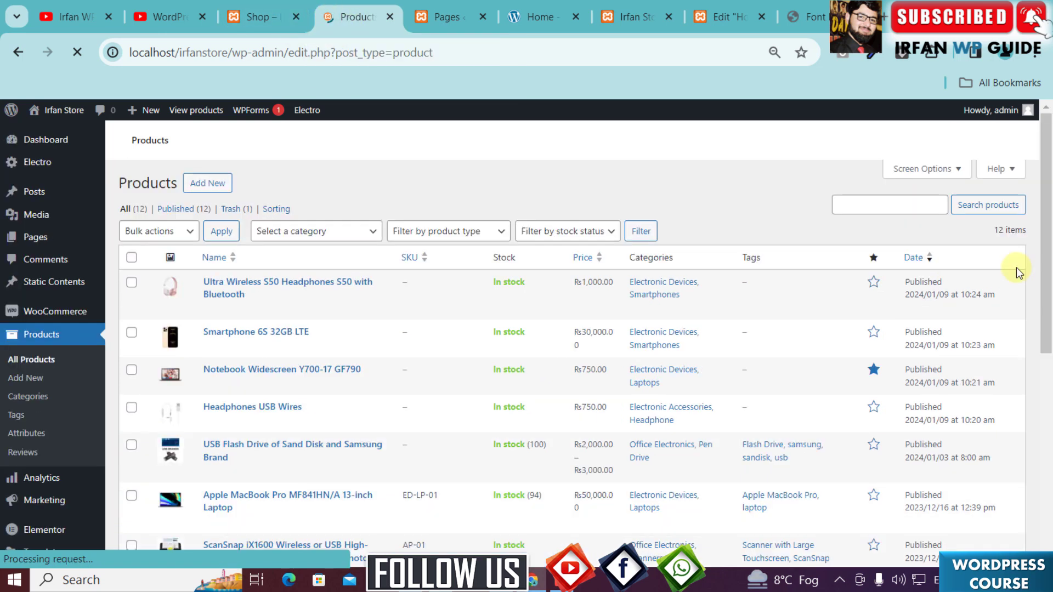
{"action": "left_click_drag", "start_coordinate": [1047, 262], "coordinate": [1049, 199]}
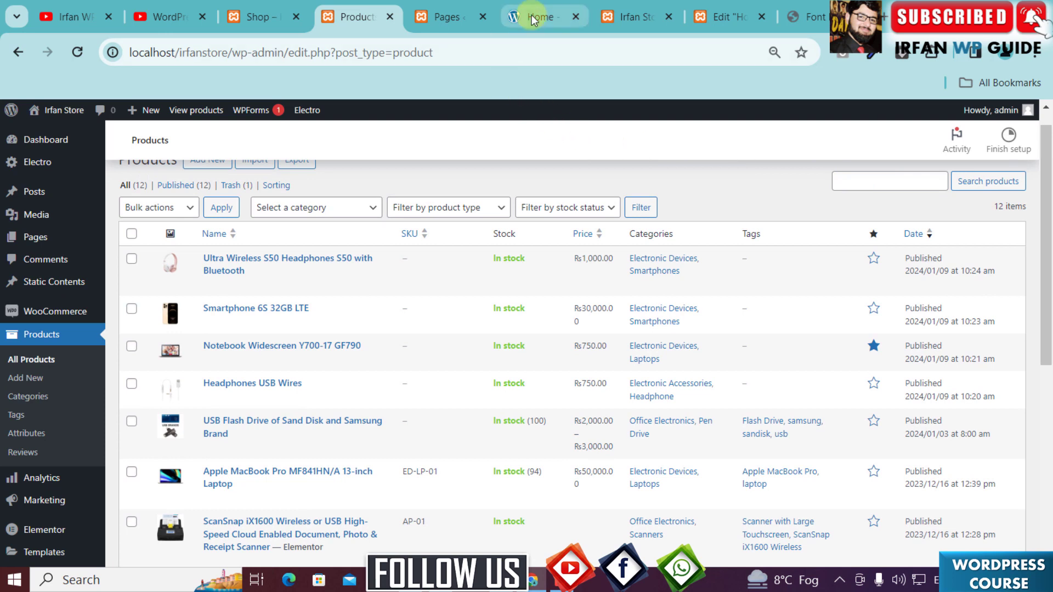
Check the reference store's product tabs, and in the home page editor set the Featured tab's shortcode to Featured Products.
{"action": "left_click", "coordinate": [532, 18]}
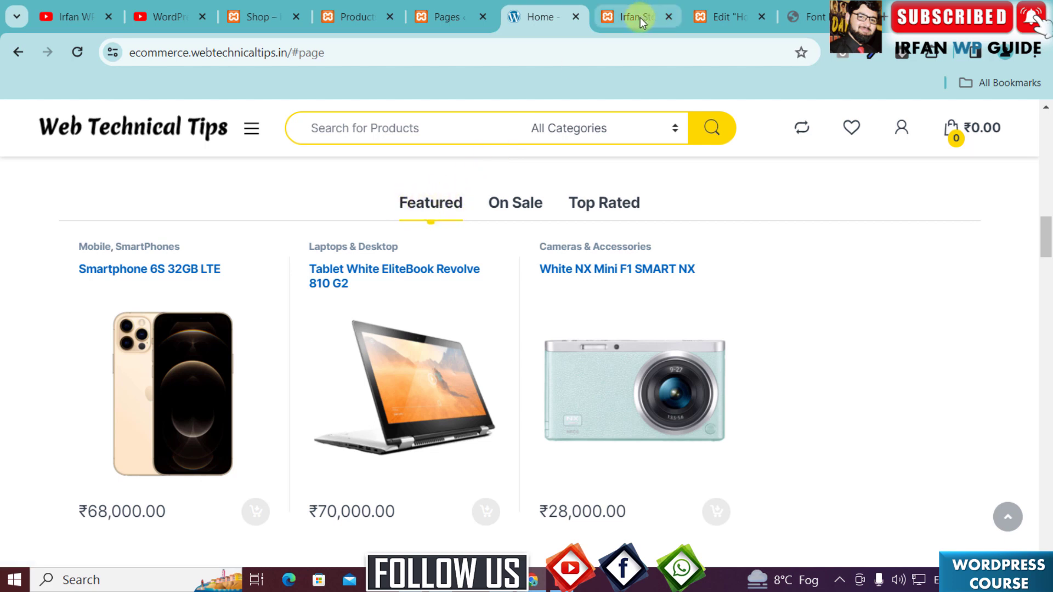
{"action": "left_click", "coordinate": [724, 16]}
{"action": "left_click", "coordinate": [96, 272]}
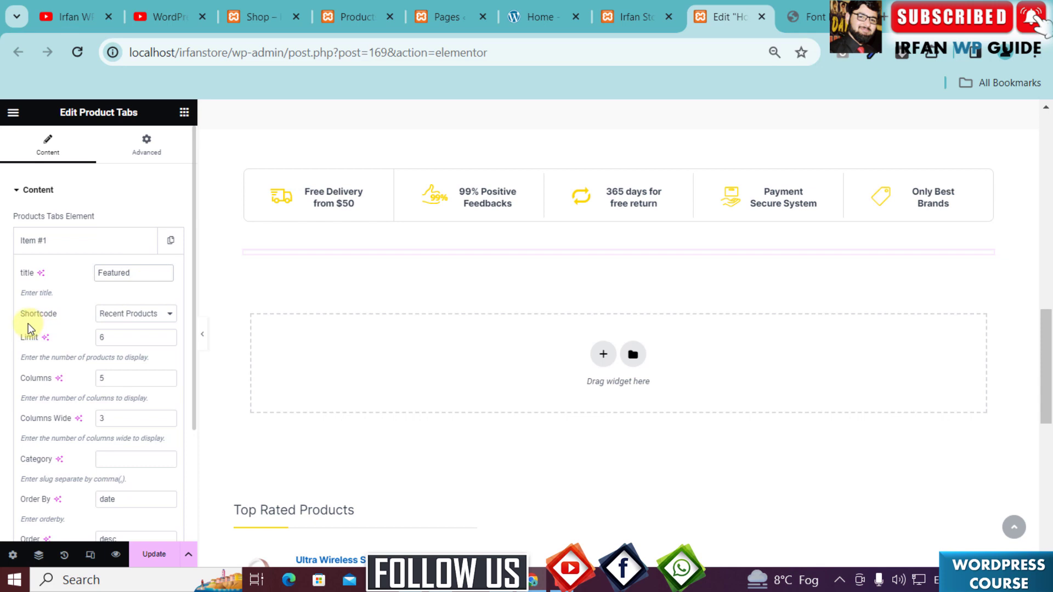
{"action": "left_click", "coordinate": [163, 317]}
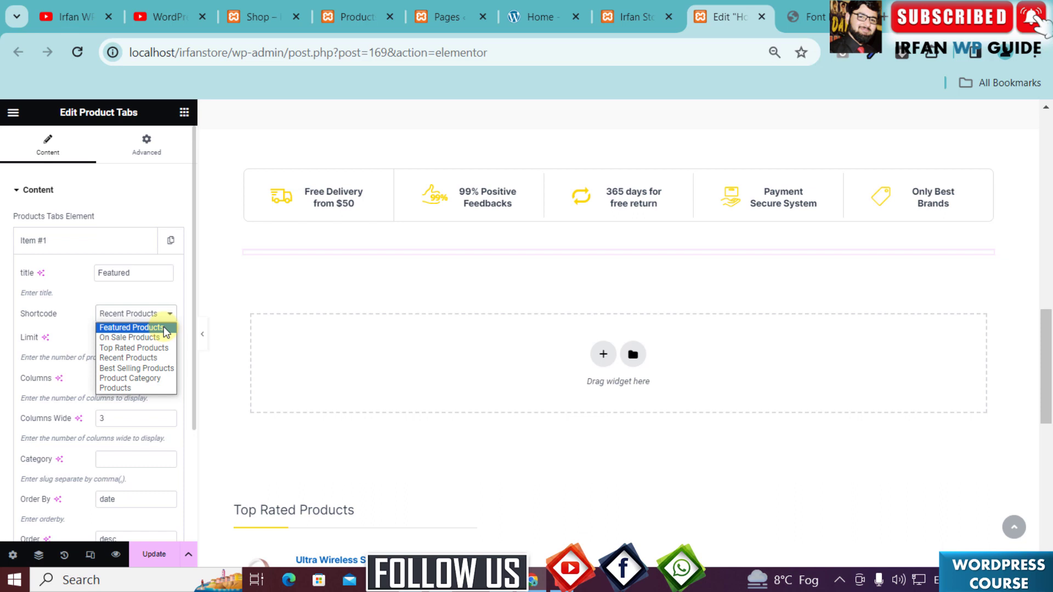
{"action": "left_click", "coordinate": [164, 327]}
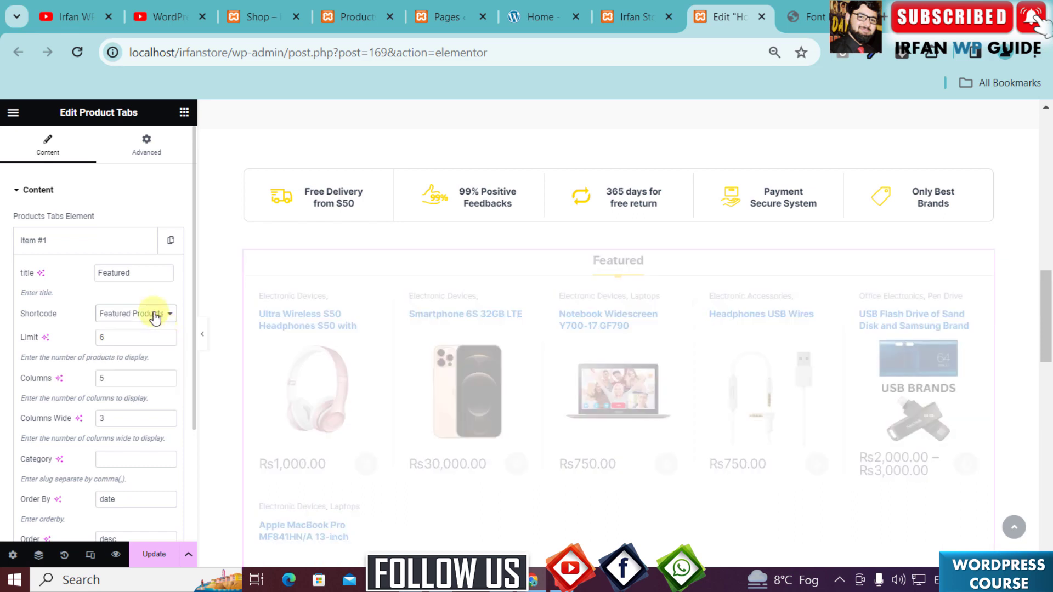
Set the Featured tab's product limit to 3 and its columns to 3, check the preview and collapse the tab item.
{"action": "scroll", "coordinate": [157, 317], "scroll_direction": "down", "scroll_amount": 2}
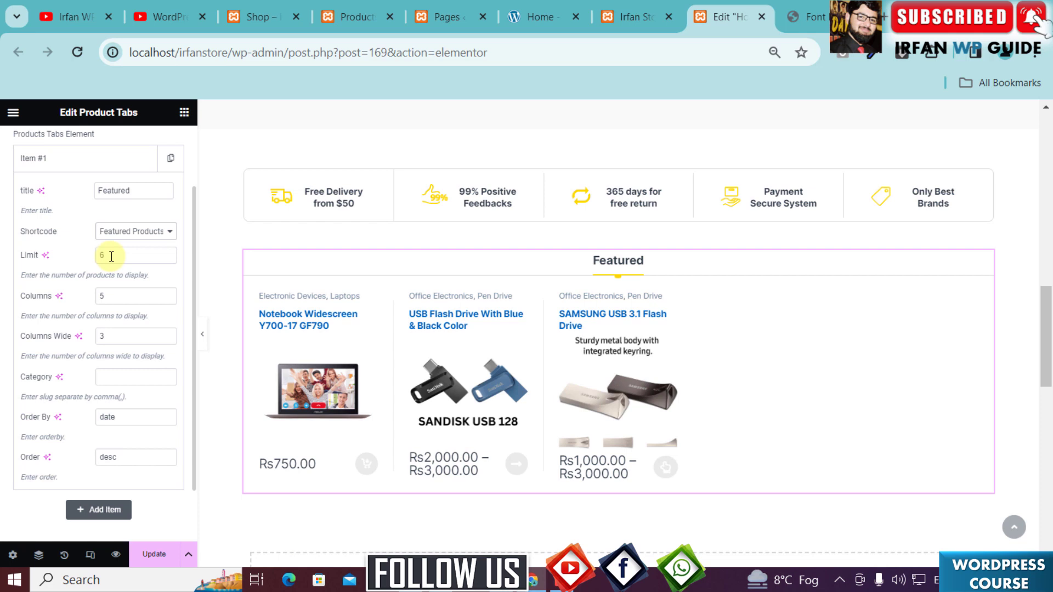
{"action": "left_click_drag", "start_coordinate": [111, 254], "coordinate": [87, 258]}
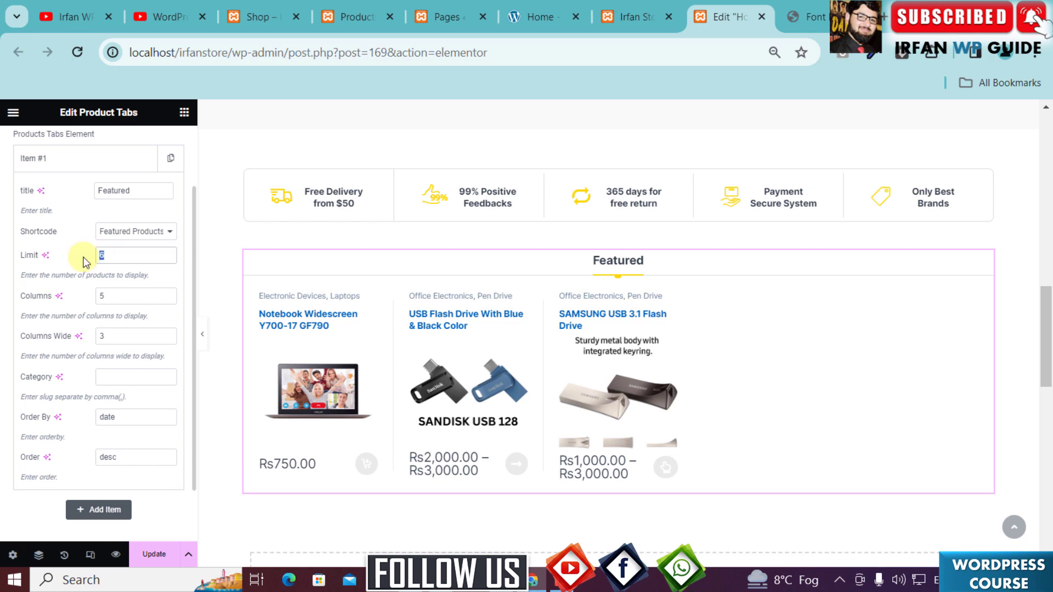
{"action": "type", "text": "3"}
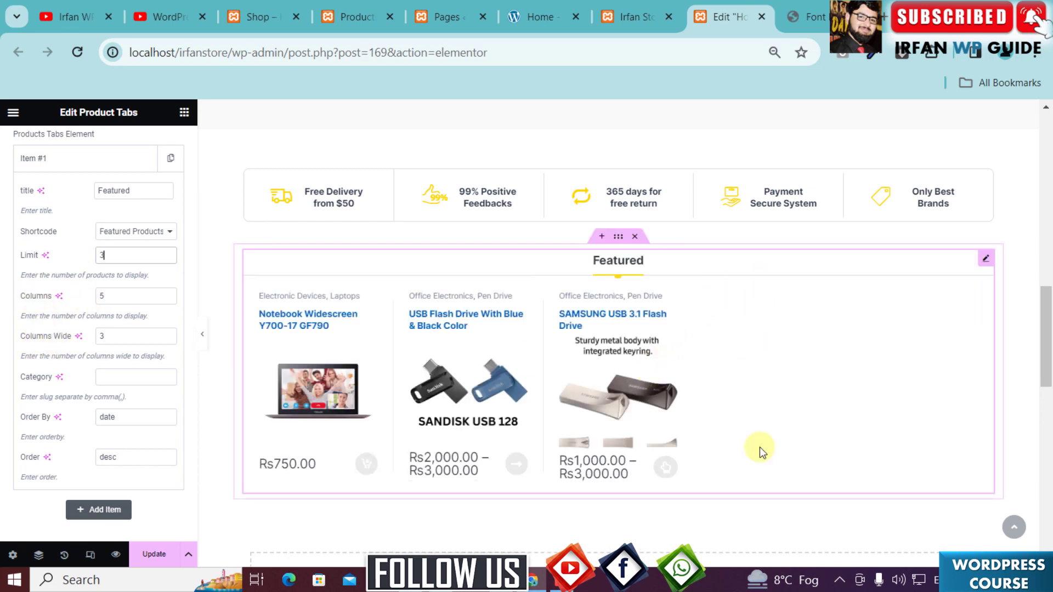
{"action": "double_click", "coordinate": [102, 296]}
{"action": "type", "text": "3"}
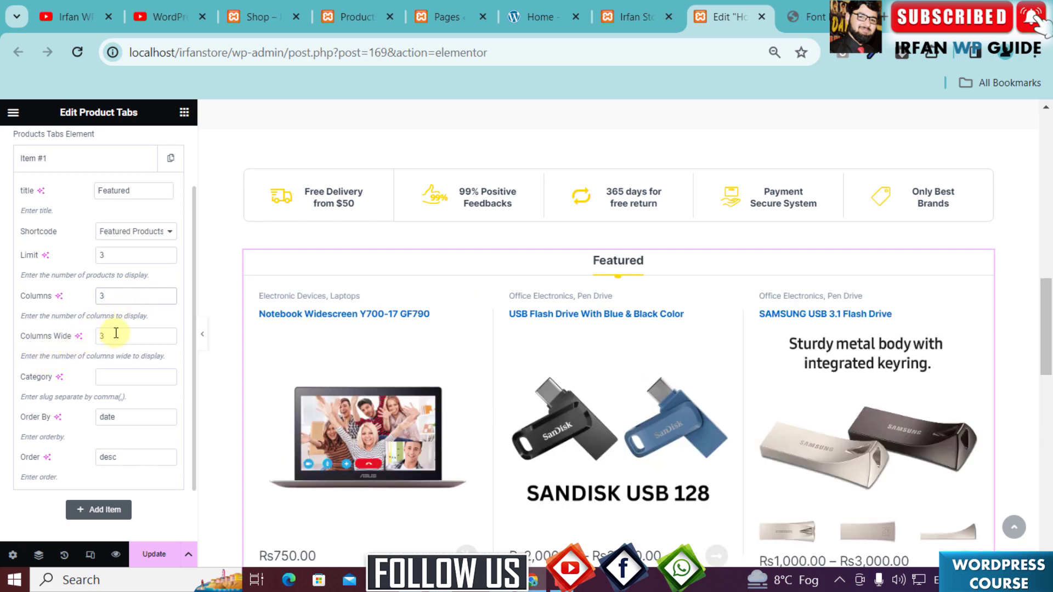
{"action": "scroll", "coordinate": [720, 418], "scroll_direction": "down", "scroll_amount": 3}
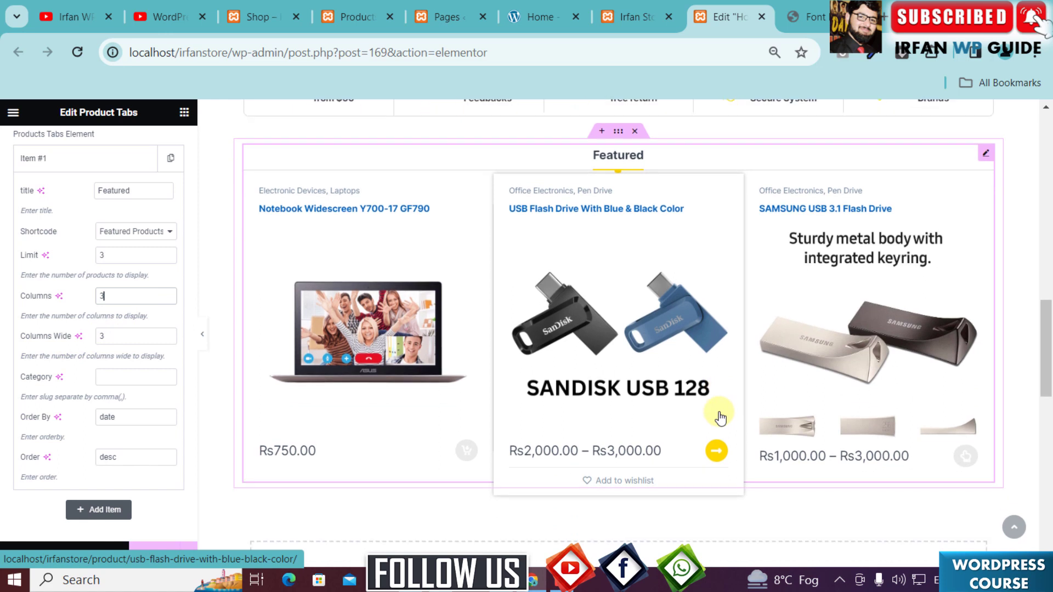
{"action": "scroll", "coordinate": [720, 418], "scroll_direction": "up", "scroll_amount": 2}
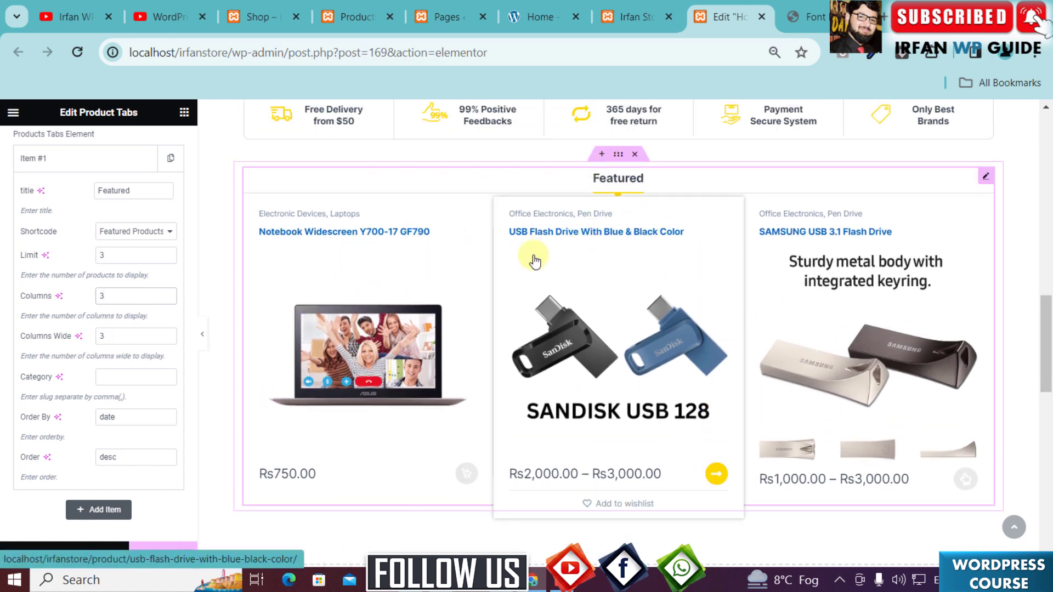
{"action": "scroll", "coordinate": [122, 351], "scroll_direction": "down", "scroll_amount": 1}
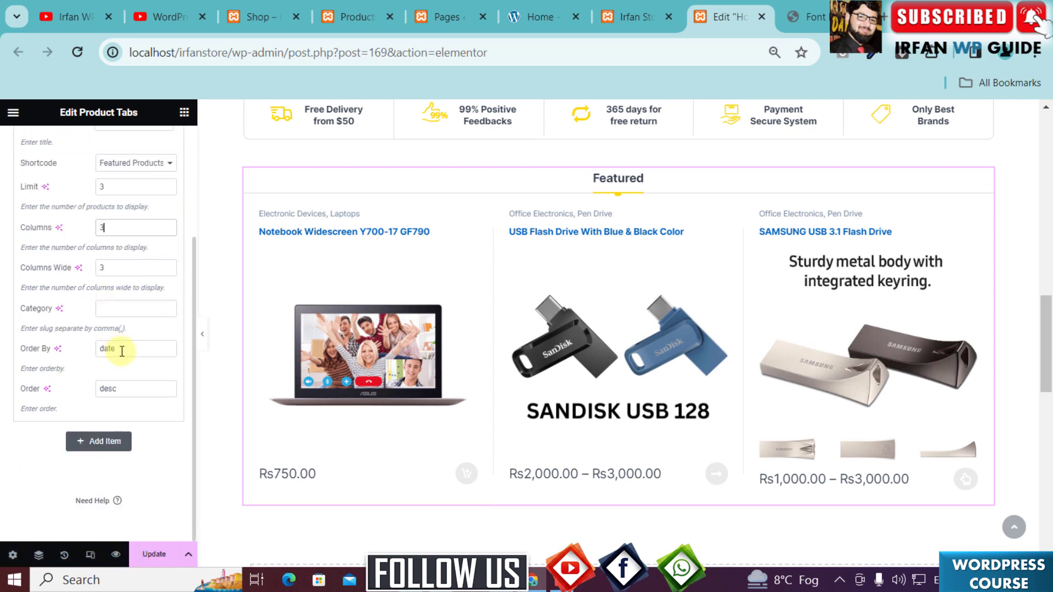
{"action": "scroll", "coordinate": [122, 352], "scroll_direction": "up", "scroll_amount": 3}
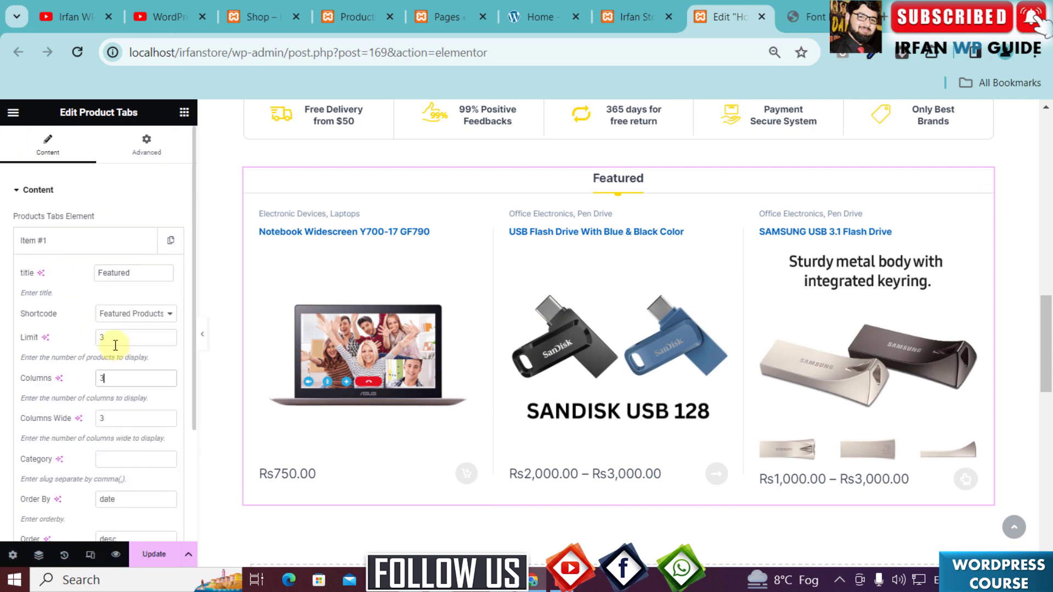
{"action": "left_click", "coordinate": [87, 240]}
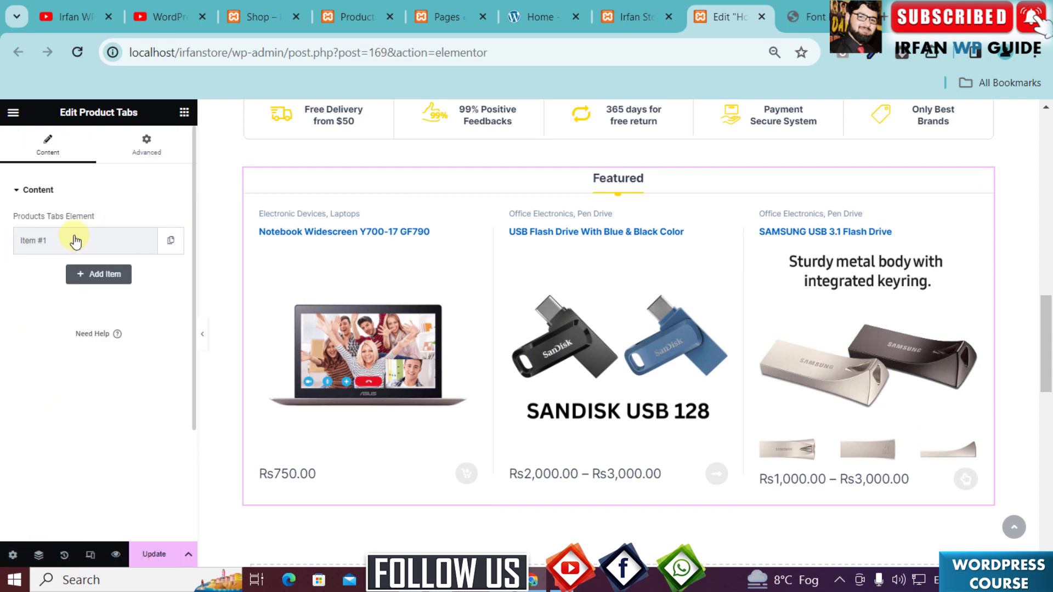
View the On Sale tab on the reference store and duplicate the Featured item of the Product Tabs widget.
{"action": "left_click", "coordinate": [538, 16]}
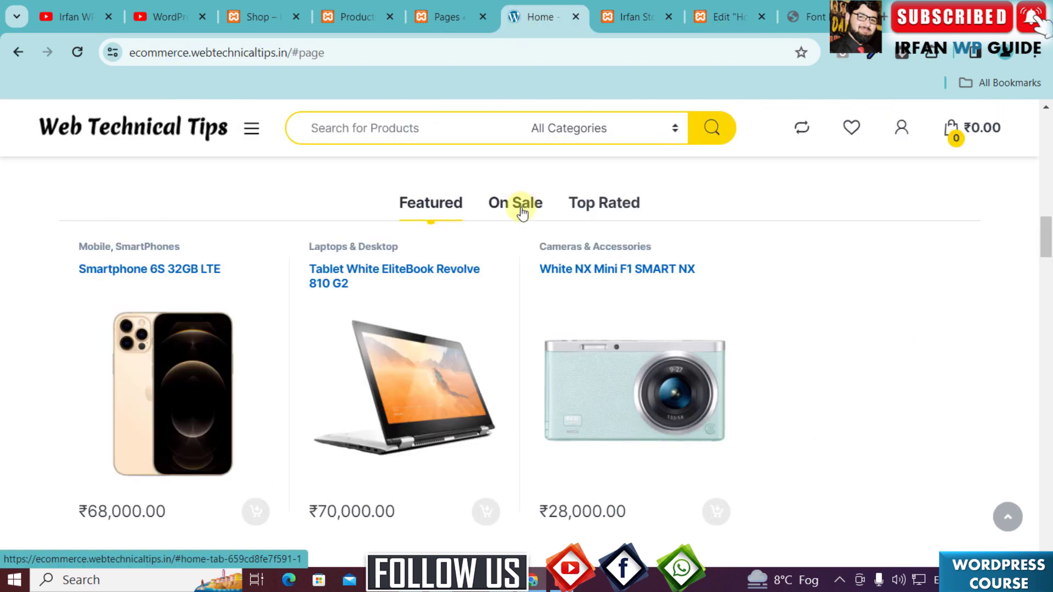
{"action": "left_click", "coordinate": [522, 214]}
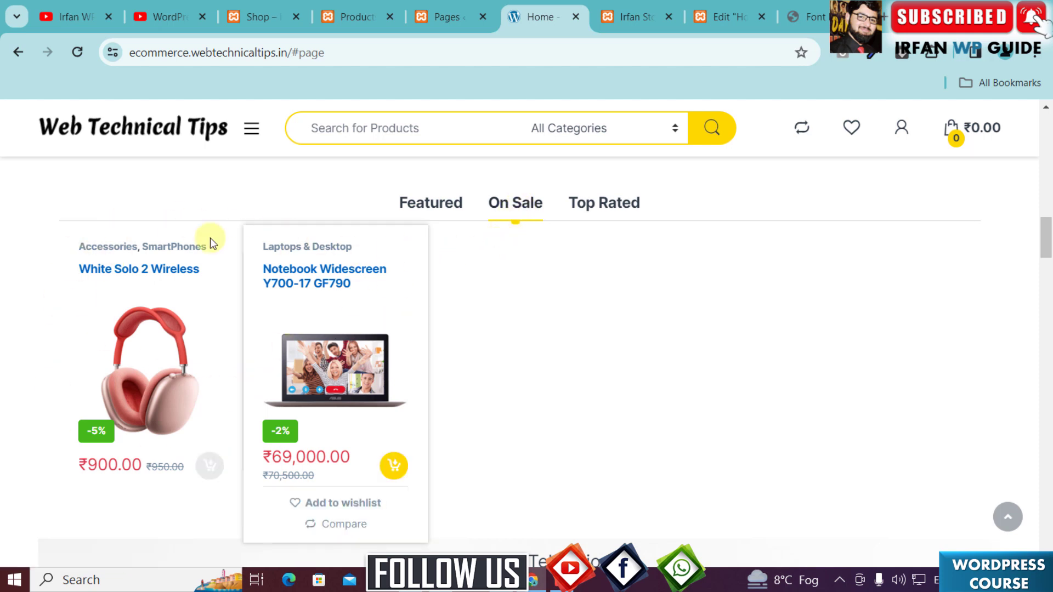
{"action": "left_click", "coordinate": [729, 17]}
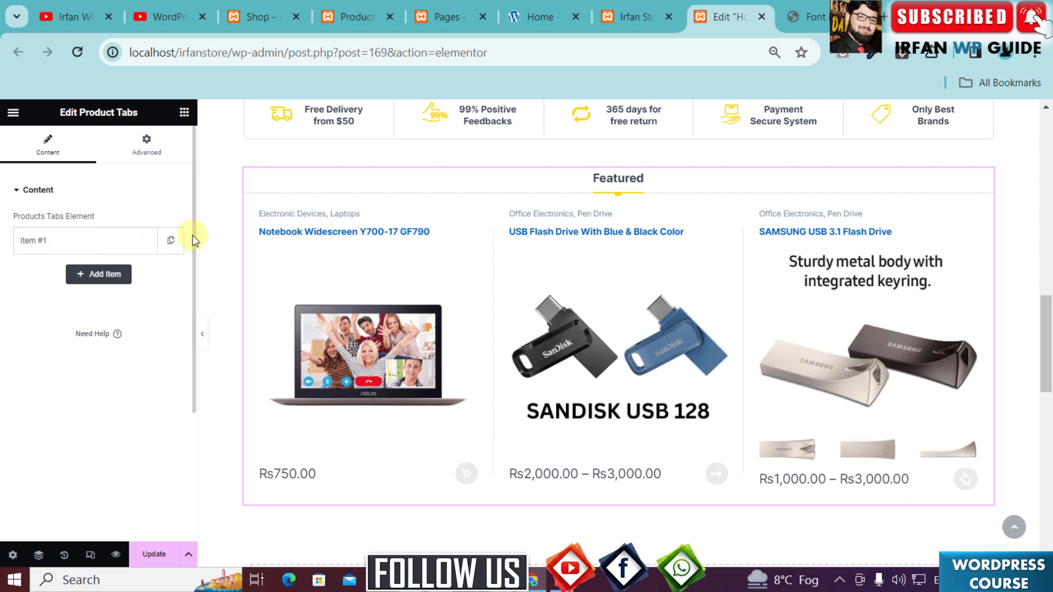
{"action": "left_click", "coordinate": [171, 239]}
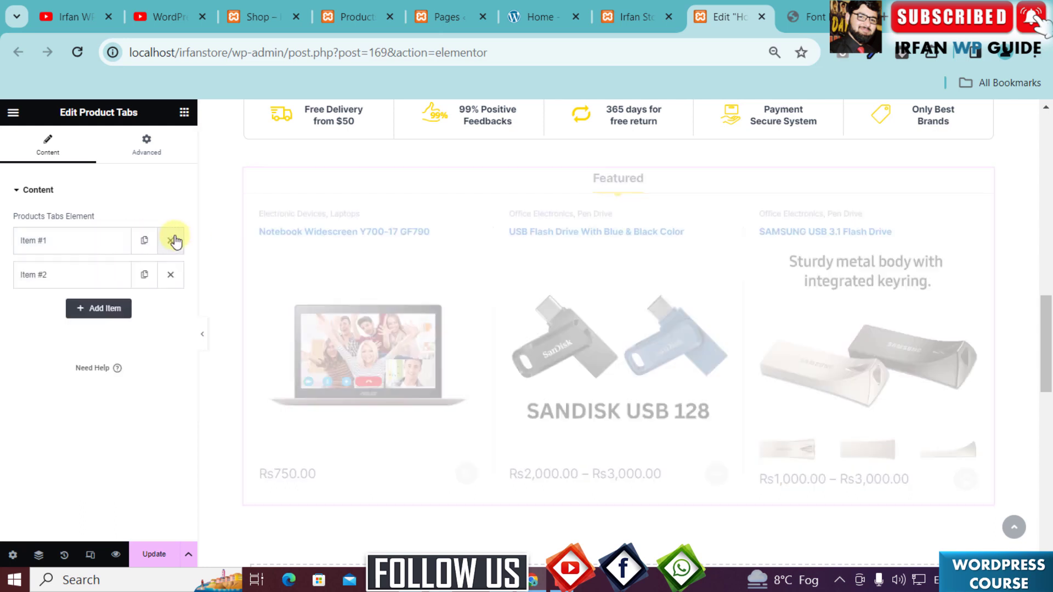
Title the duplicated tab item On Sale, set its shortcode to On Sale Products and preview that tab.
{"action": "left_click", "coordinate": [84, 274]}
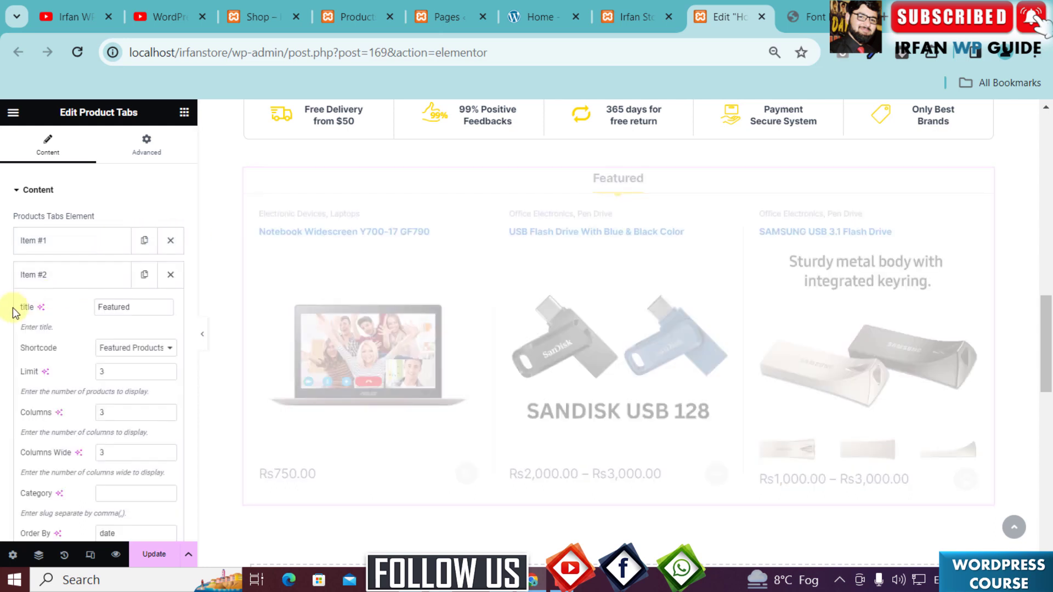
{"action": "left_click_drag", "start_coordinate": [139, 308], "coordinate": [74, 317]}
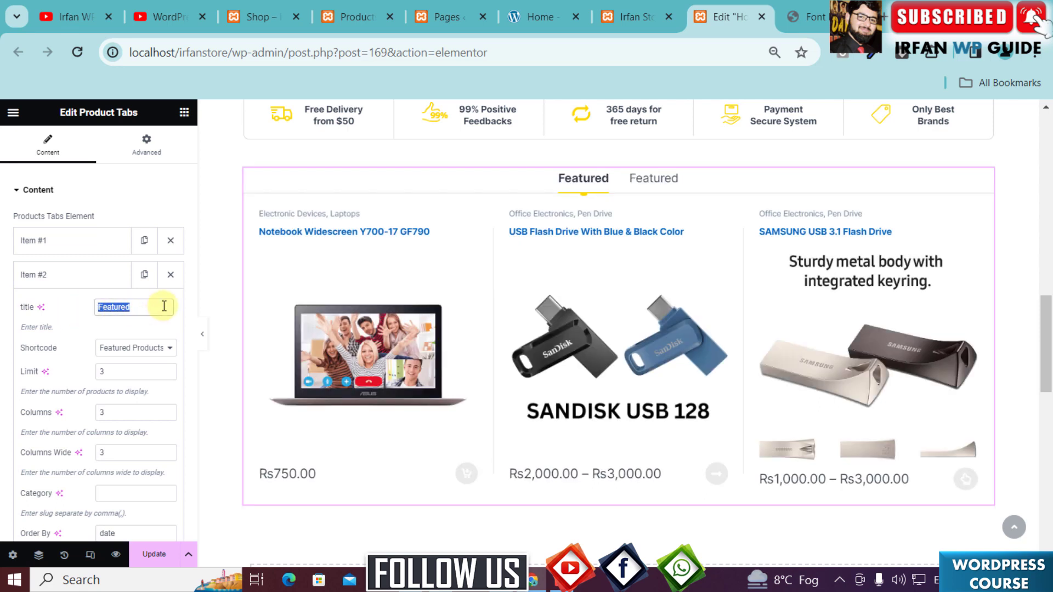
{"action": "type", "text": "On Sale"}
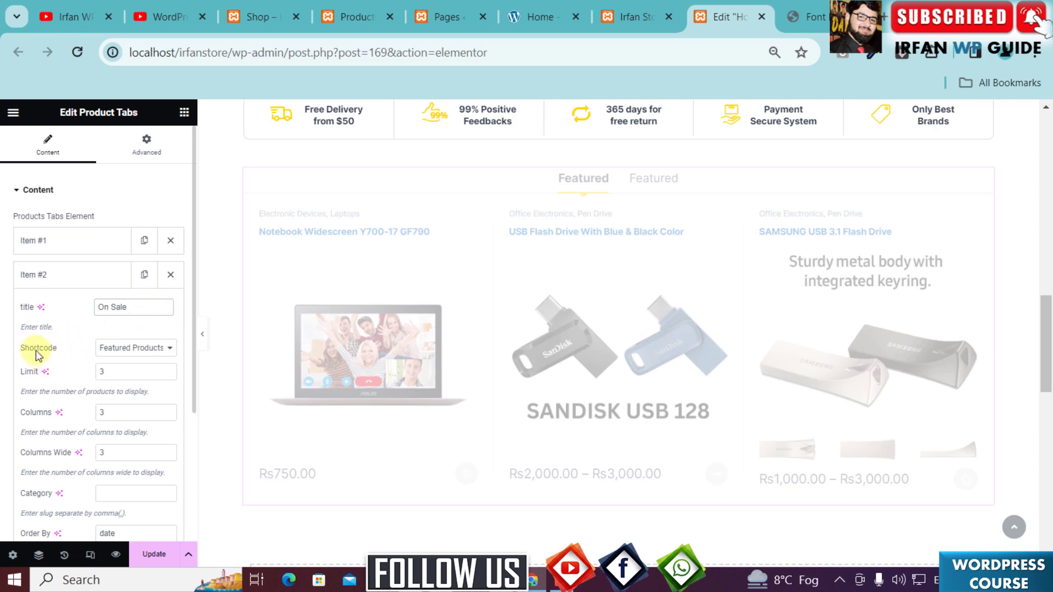
{"action": "left_click", "coordinate": [165, 348]}
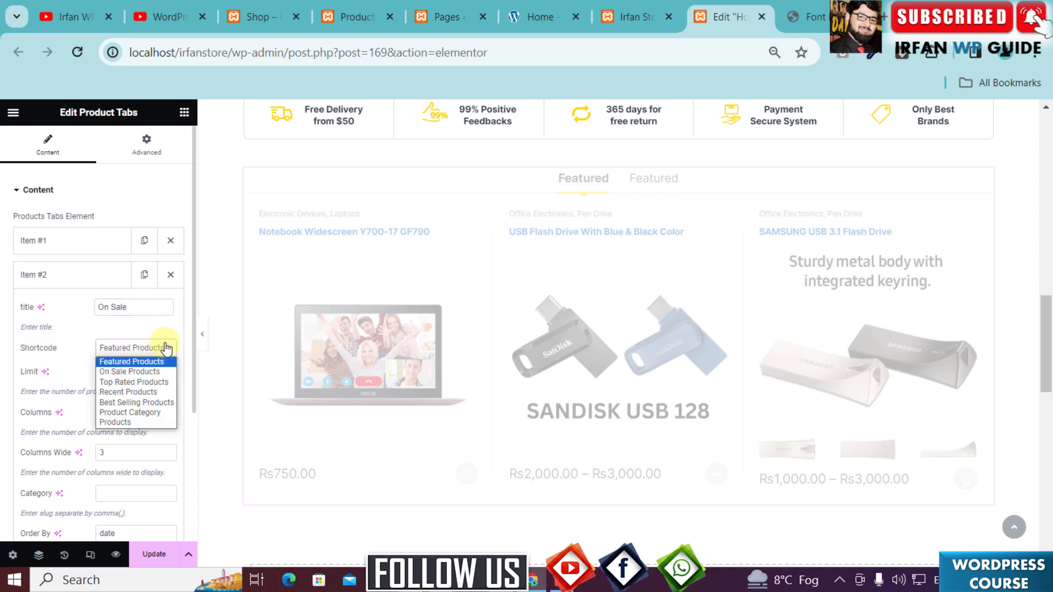
{"action": "left_click", "coordinate": [163, 373]}
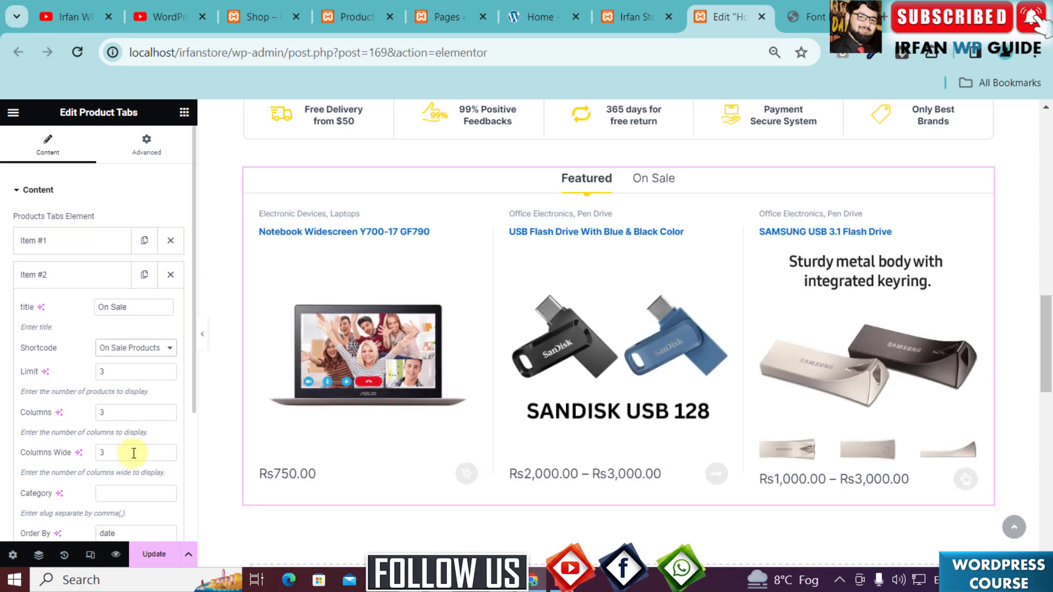
{"action": "left_click", "coordinate": [655, 179]}
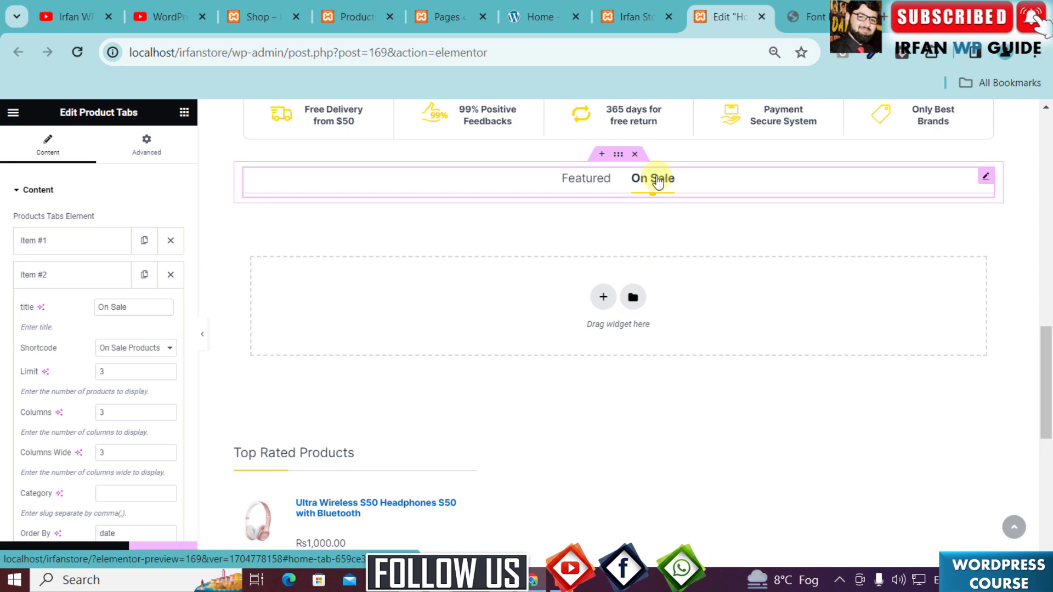
From the store's Products list, open the Ultra Wireless S50 Headphones and Notebook Widescreen Y700-17 GF790 edit pages in separate browser tabs.
{"action": "left_click", "coordinate": [354, 16]}
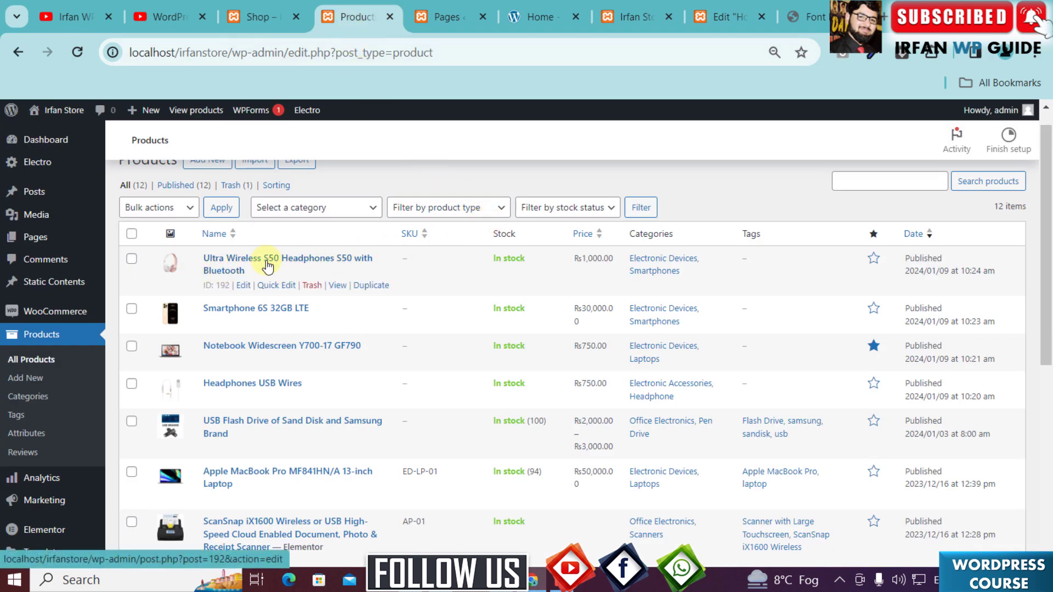
{"action": "right_click", "coordinate": [242, 283]}
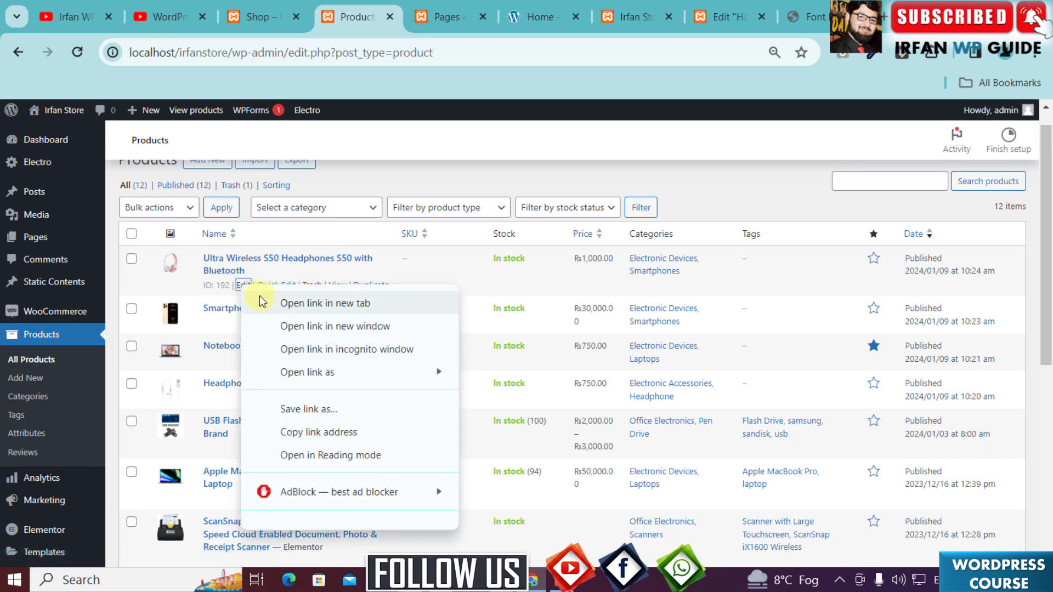
{"action": "left_click", "coordinate": [261, 302]}
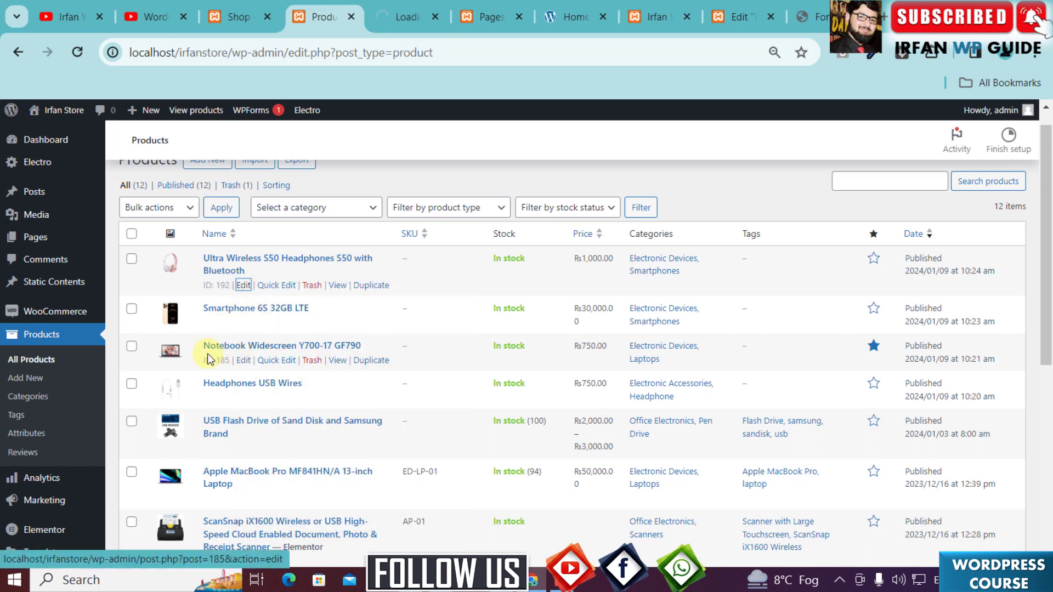
{"action": "right_click", "coordinate": [244, 360]}
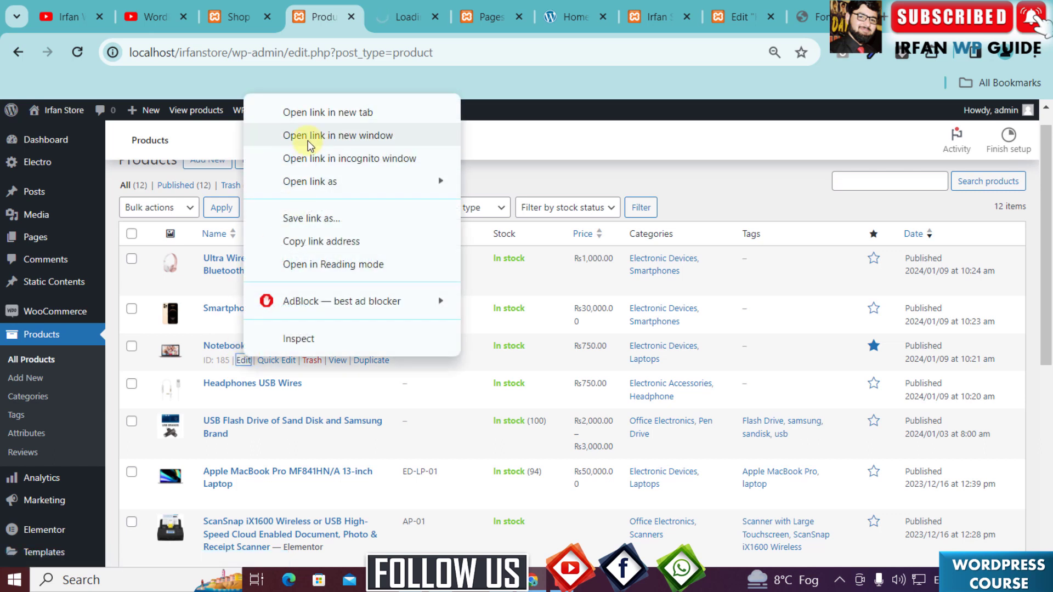
{"action": "left_click", "coordinate": [302, 117]}
Dismiss the Elementor notice on the Ultra Wireless S50 Headphones product, set its sale price to 800 and update the product.
{"action": "left_click", "coordinate": [361, 15]}
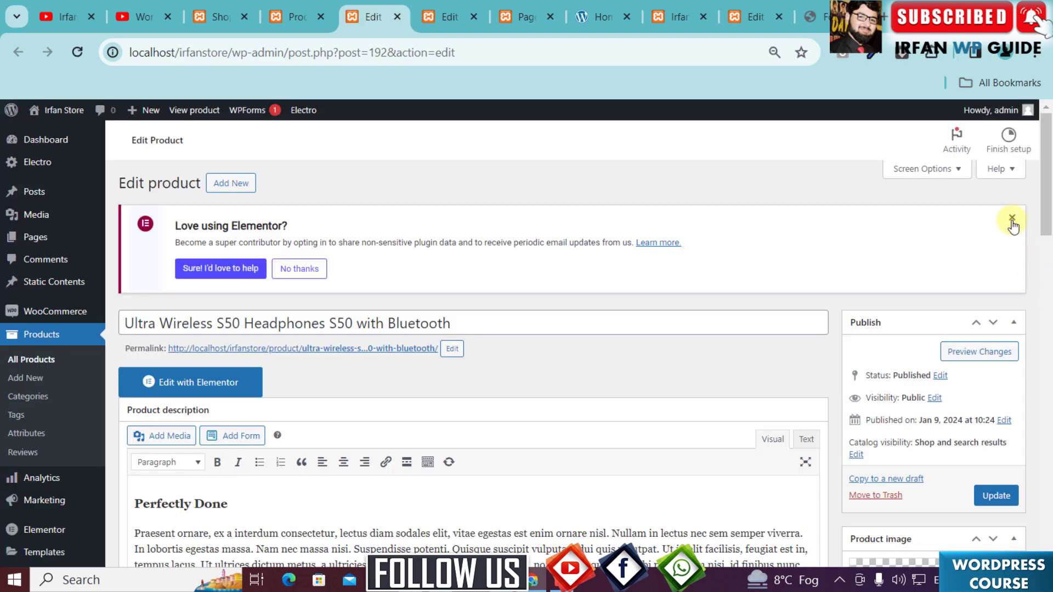
{"action": "left_click", "coordinate": [1012, 219]}
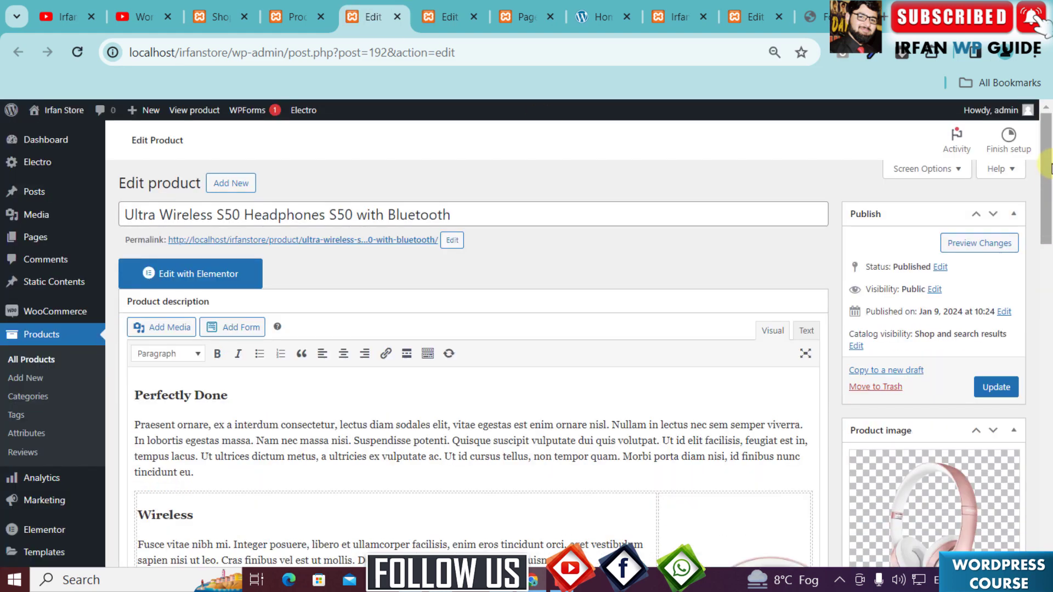
{"action": "left_click_drag", "start_coordinate": [1049, 168], "coordinate": [1045, 387]}
{"action": "left_click", "coordinate": [439, 289]}
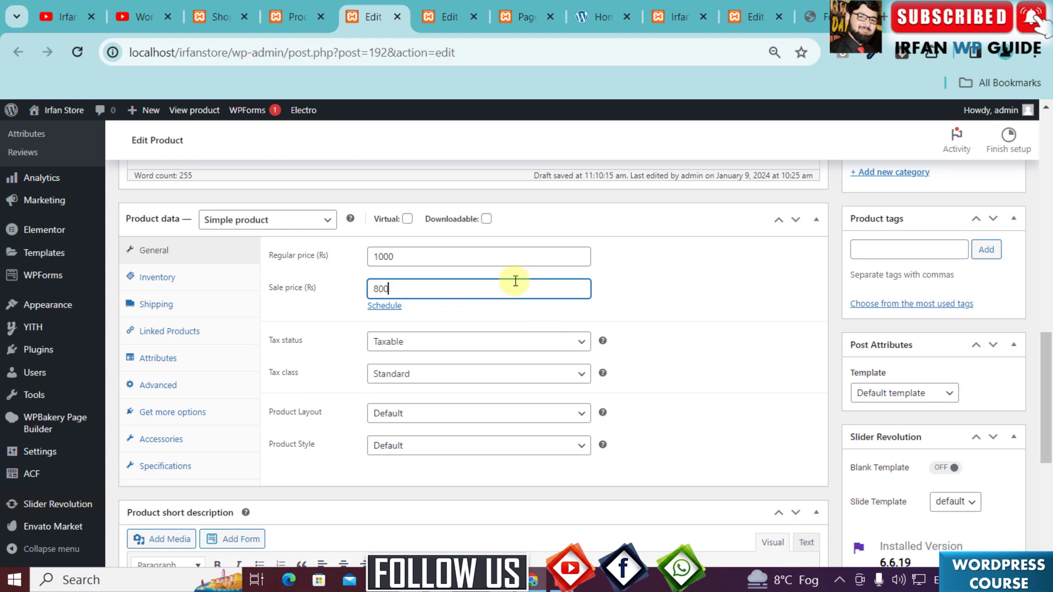
{"action": "left_click_drag", "start_coordinate": [1047, 356], "coordinate": [1048, 156]}
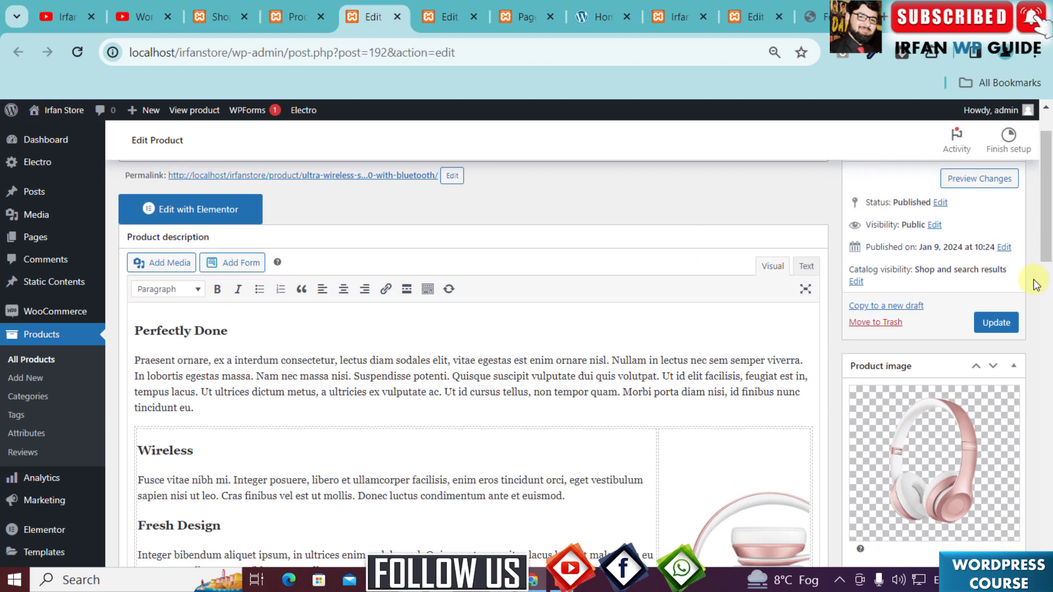
{"action": "left_click", "coordinate": [997, 324]}
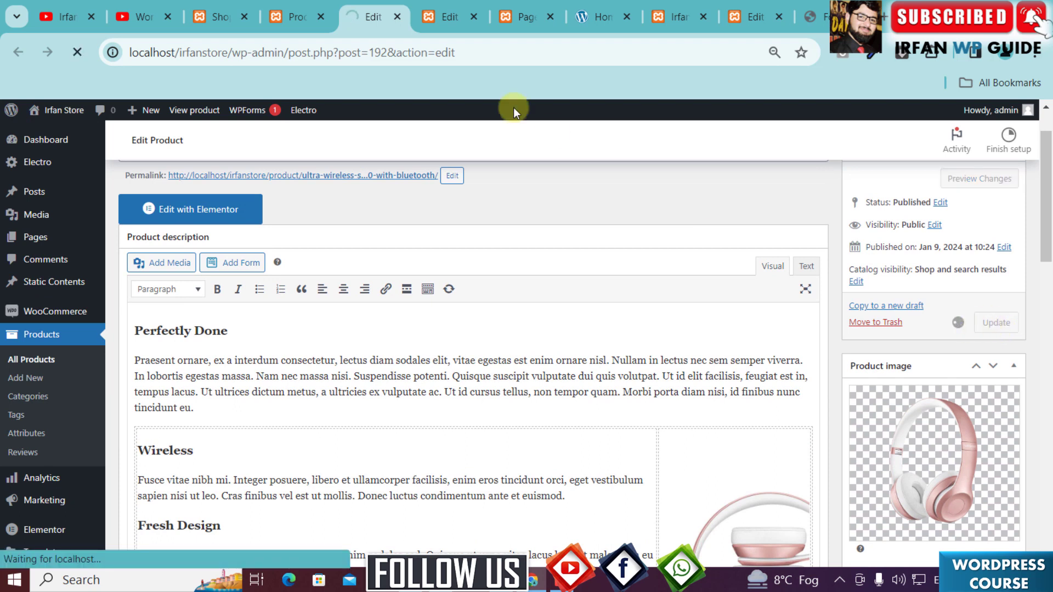
Set the sale price of the Notebook Widescreen Y700-17 GF790 product to 400 and update the product.
{"action": "left_click", "coordinate": [442, 16]}
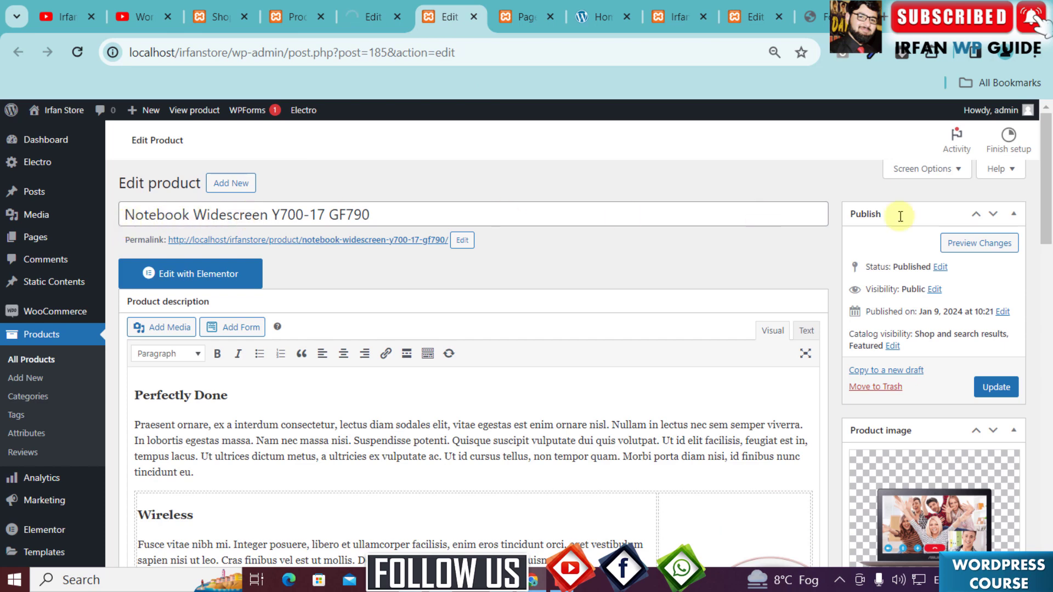
{"action": "left_click_drag", "start_coordinate": [1046, 200], "coordinate": [1049, 392]}
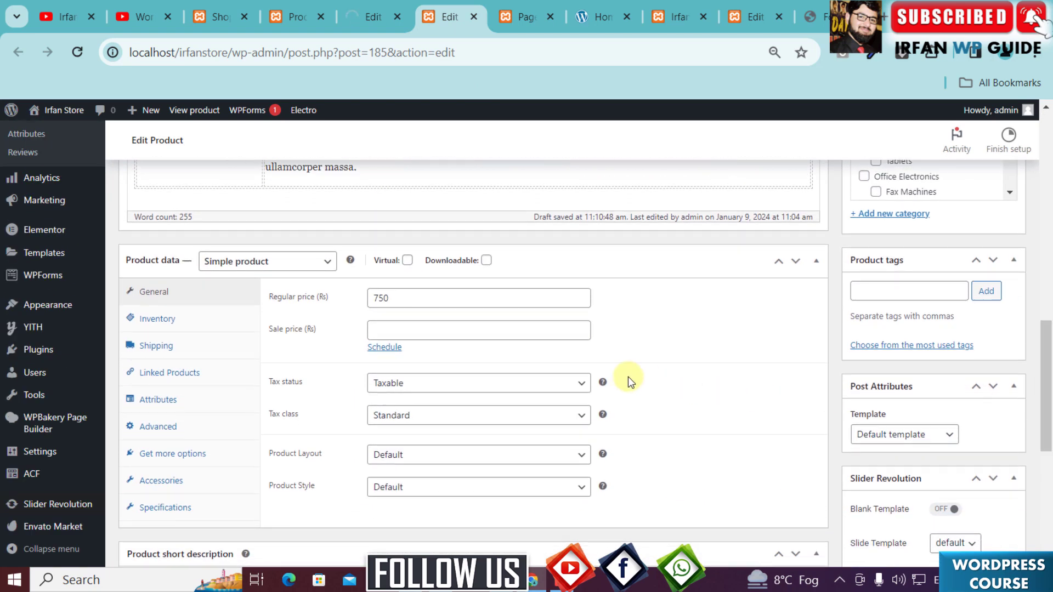
{"action": "left_click", "coordinate": [408, 333]}
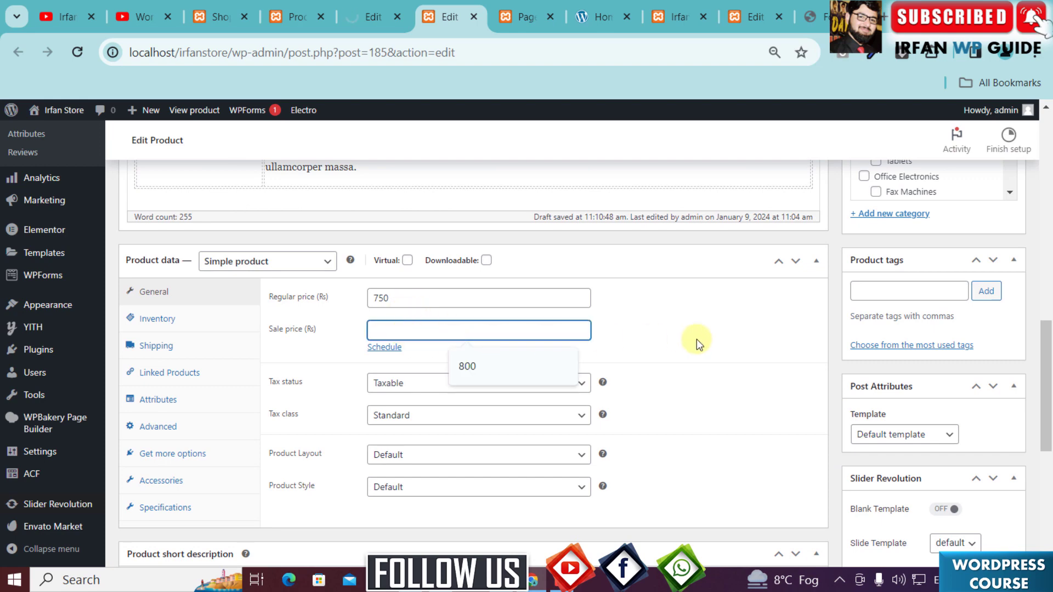
{"action": "type", "text": "400"}
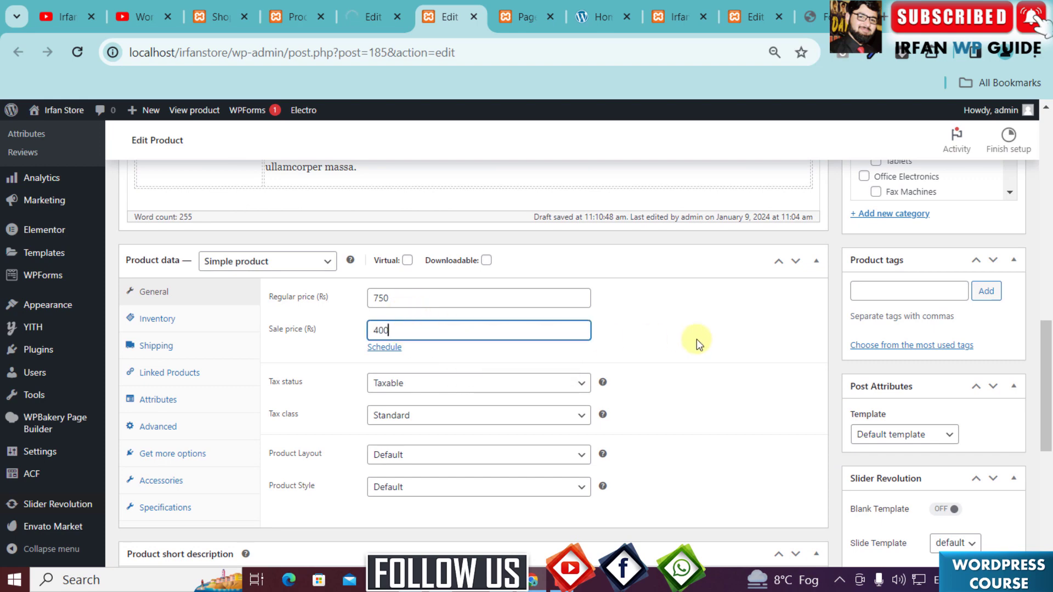
{"action": "scroll", "coordinate": [687, 339], "scroll_direction": "up", "scroll_amount": 15}
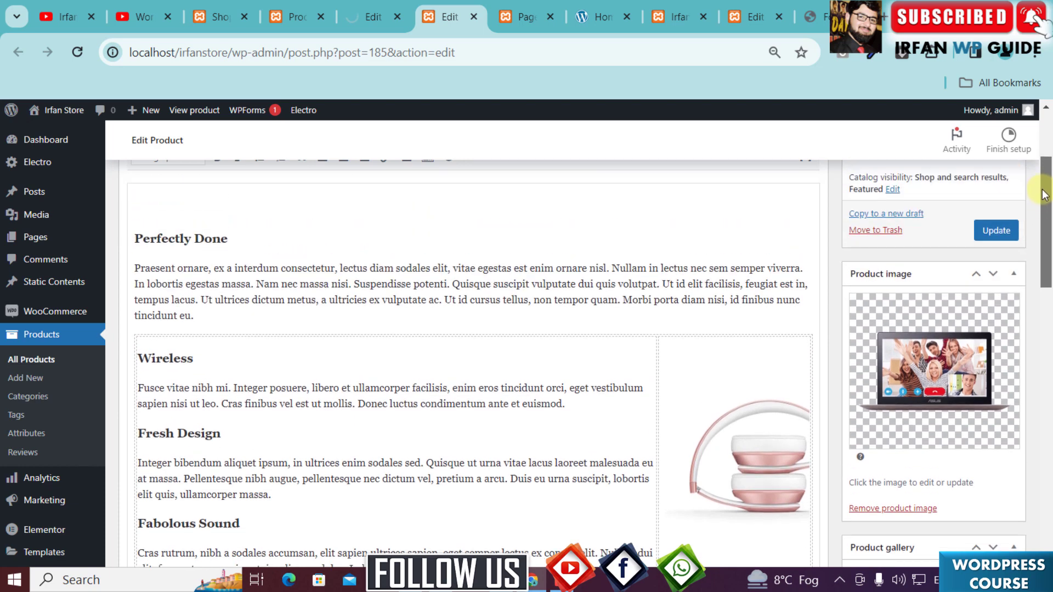
{"action": "left_click", "coordinate": [996, 282]}
{"action": "scroll", "coordinate": [1050, 162], "scroll_direction": "up", "scroll_amount": 2}
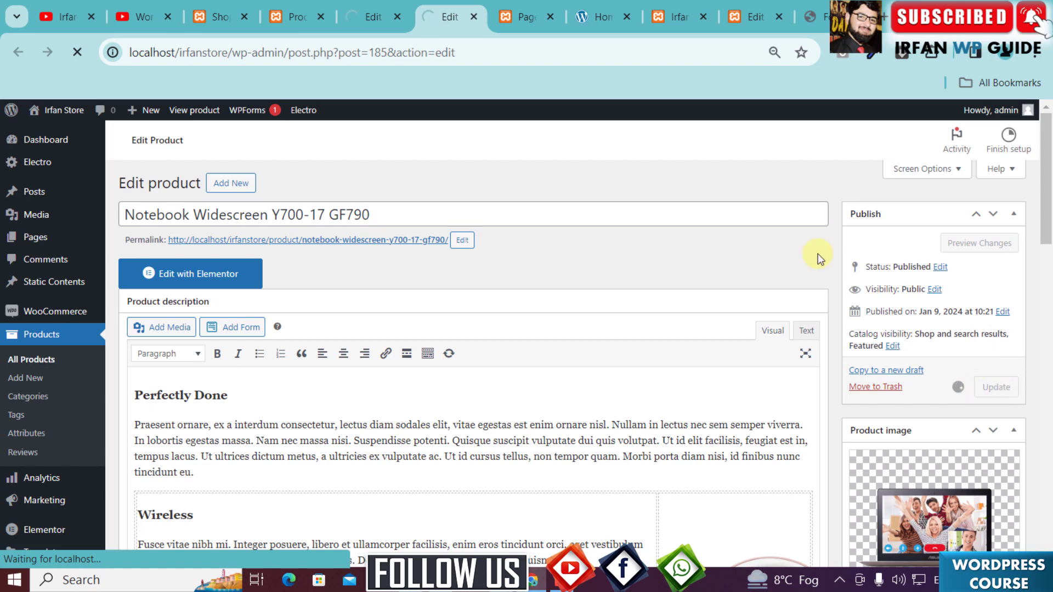
Check the save of the headphones product and return to the home page editor.
{"action": "left_click", "coordinate": [369, 18]}
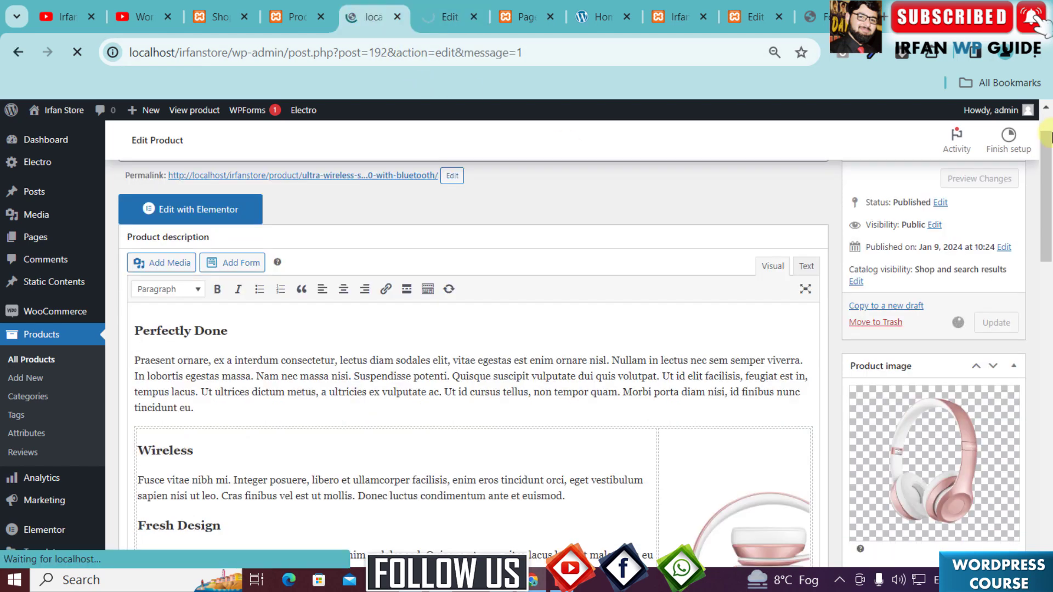
{"action": "left_click_drag", "start_coordinate": [1052, 171], "coordinate": [1051, 136]}
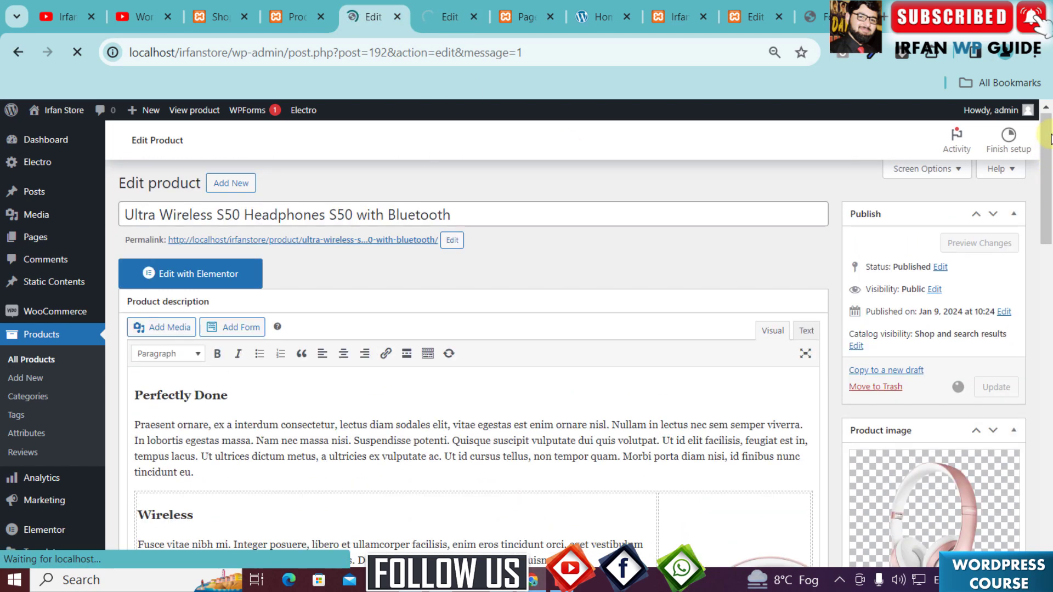
{"action": "left_click", "coordinate": [752, 16]}
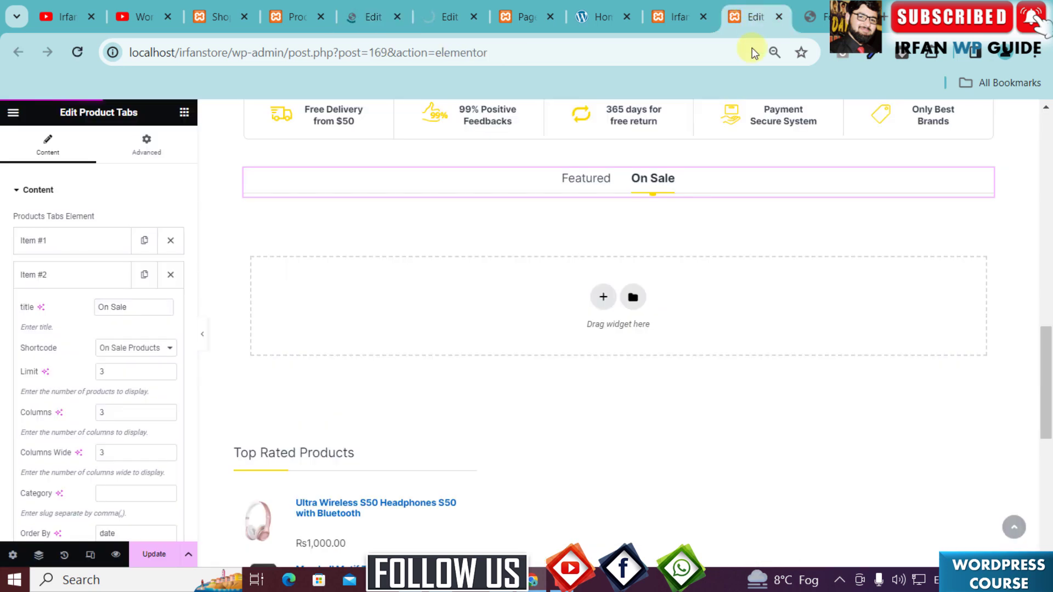
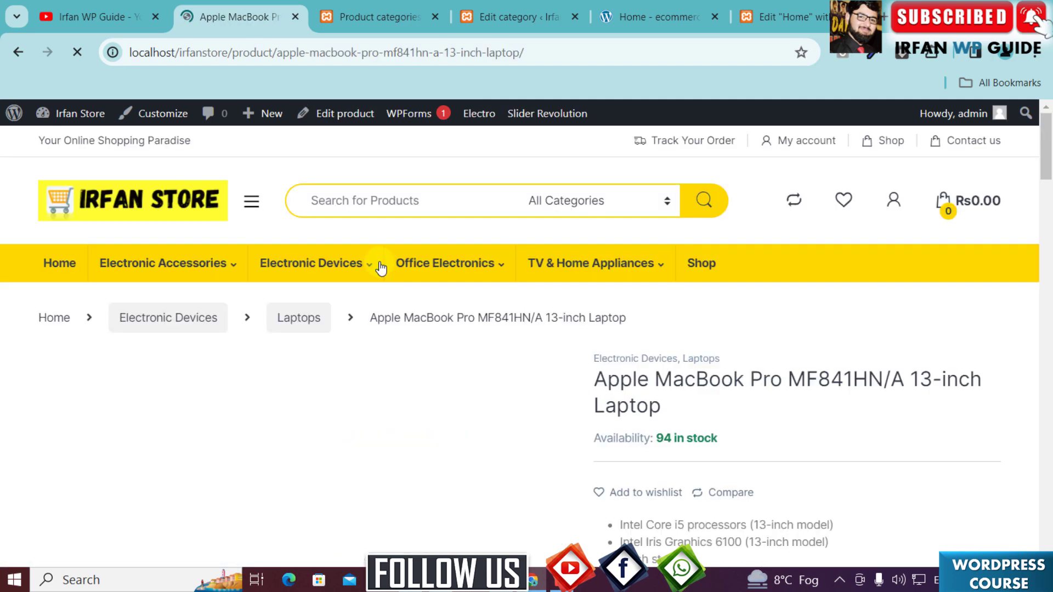
Copy the Apple MacBook Pro 13-inch product page's URL and set it as the custom link of the G9 Laptops banner image.
{"action": "scroll", "coordinate": [747, 329], "scroll_direction": "down", "scroll_amount": 2}
{"action": "scroll", "coordinate": [746, 367], "scroll_direction": "down", "scroll_amount": 3}
{"action": "scroll", "coordinate": [743, 369], "scroll_direction": "up", "scroll_amount": 5}
{"action": "left_click_drag", "start_coordinate": [523, 53], "coordinate": [97, 59]}
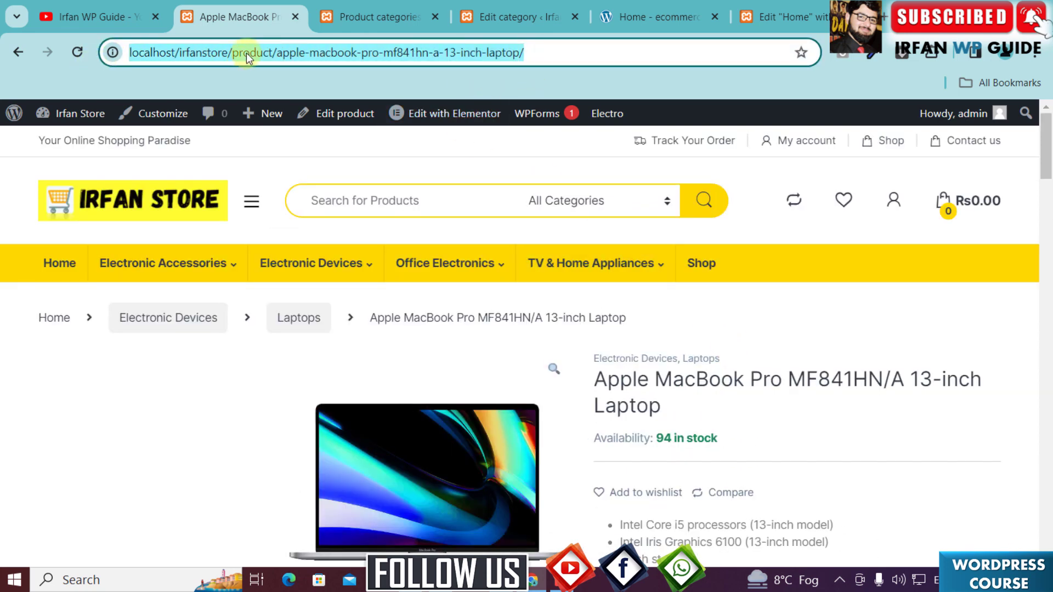
{"action": "left_click", "coordinate": [807, 18]}
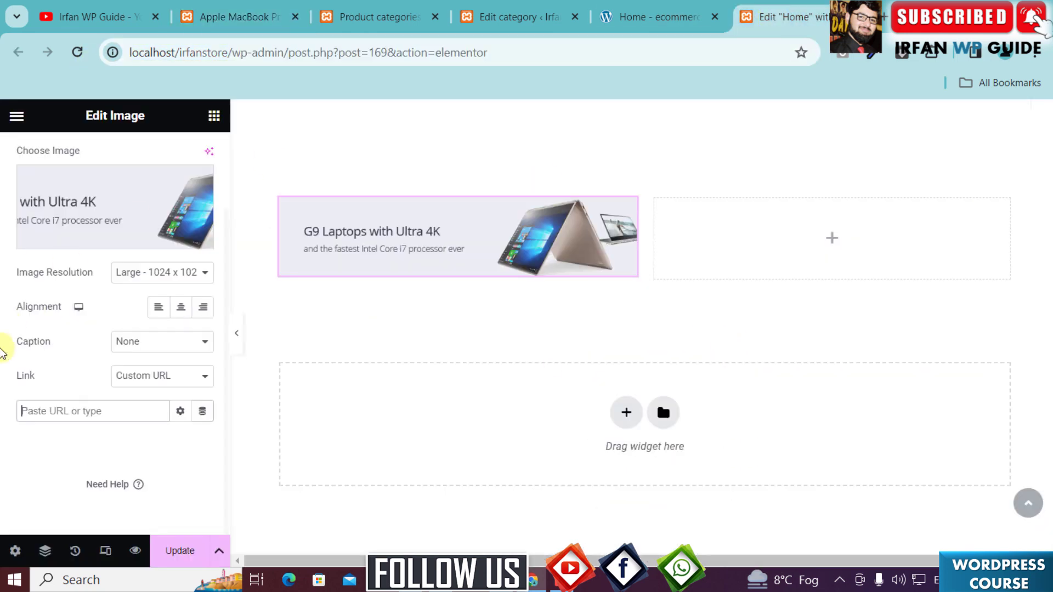
{"action": "left_click", "coordinate": [62, 413]}
{"action": "key", "text": "ctrl+v"}
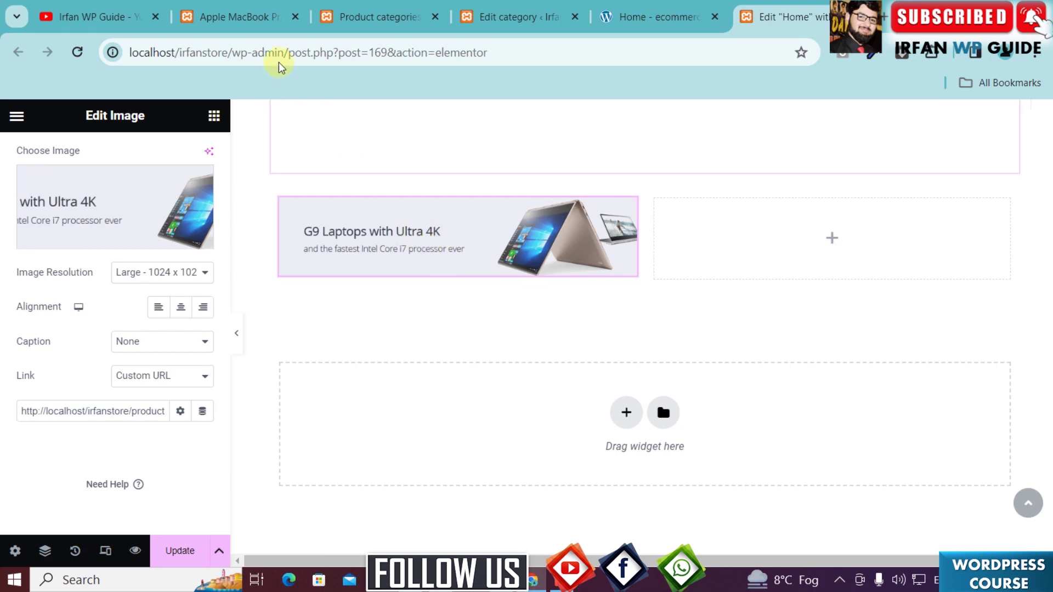
View the MacBook Pro product page that the banner links to, and return to the home page editor.
{"action": "left_click", "coordinate": [249, 16]}
{"action": "scroll", "coordinate": [776, 388], "scroll_direction": "down", "scroll_amount": 4}
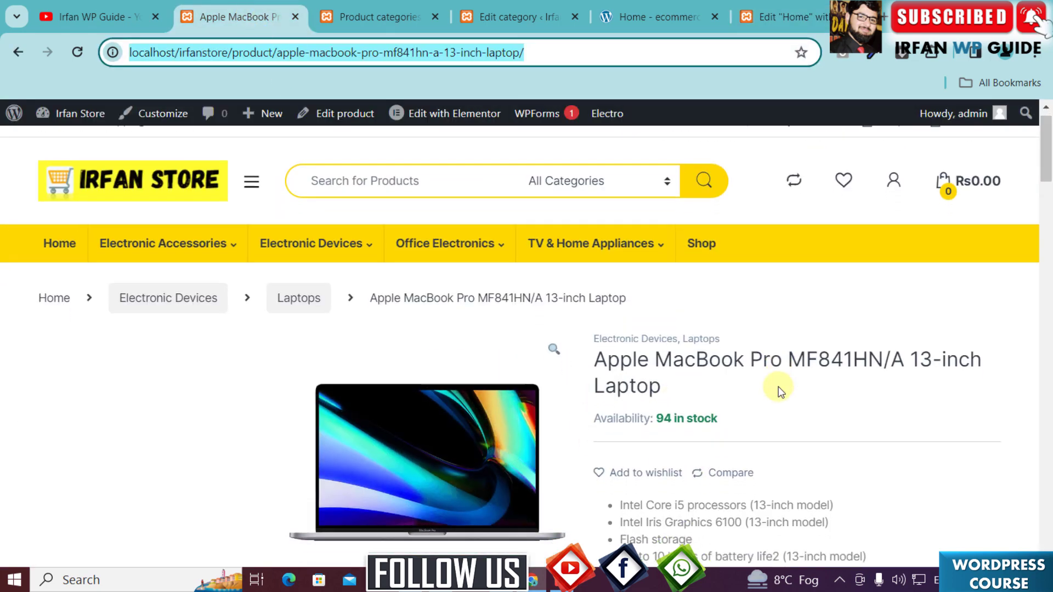
{"action": "scroll", "coordinate": [764, 400], "scroll_direction": "up", "scroll_amount": 4}
{"action": "left_click", "coordinate": [790, 17]}
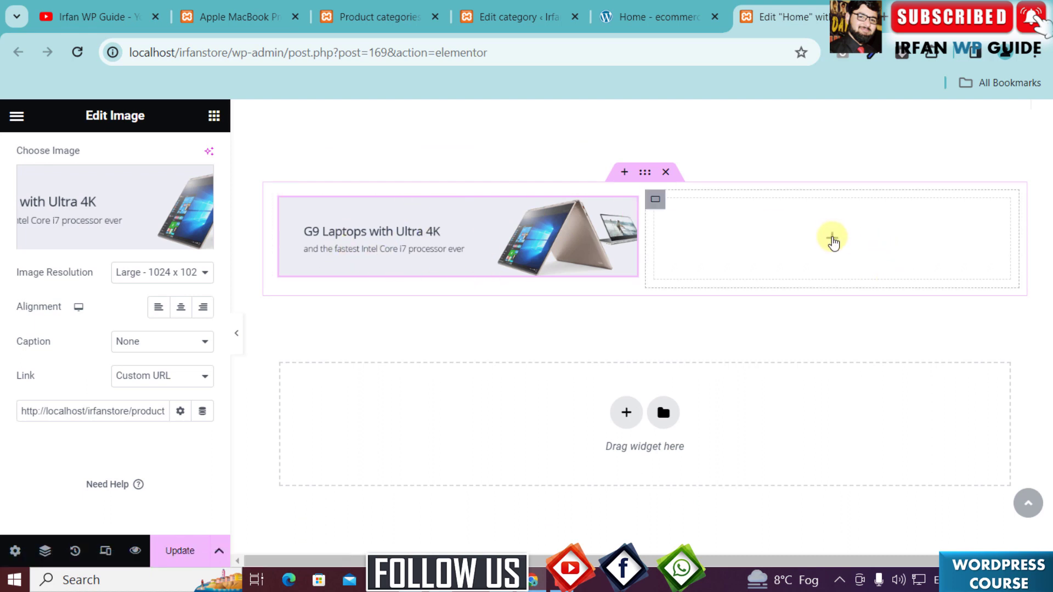
Add an Image widget to the empty column beside the G9 Laptops banner and insert two-banner-2.jpg from the media library.
{"action": "left_click", "coordinate": [833, 242]}
{"action": "left_click_drag", "start_coordinate": [167, 411], "coordinate": [824, 241]}
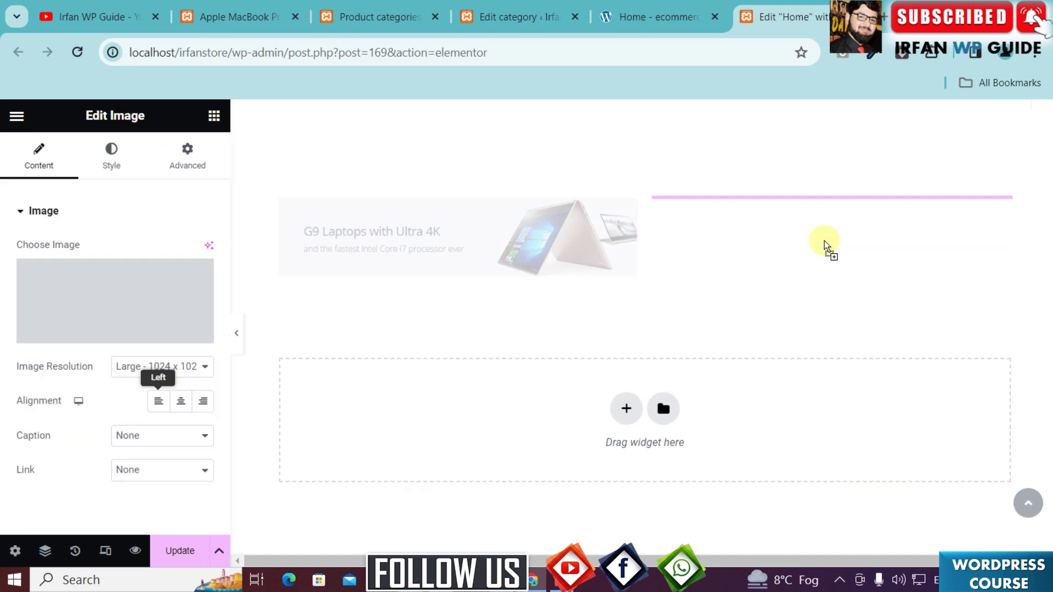
{"action": "left_click", "coordinate": [121, 288]}
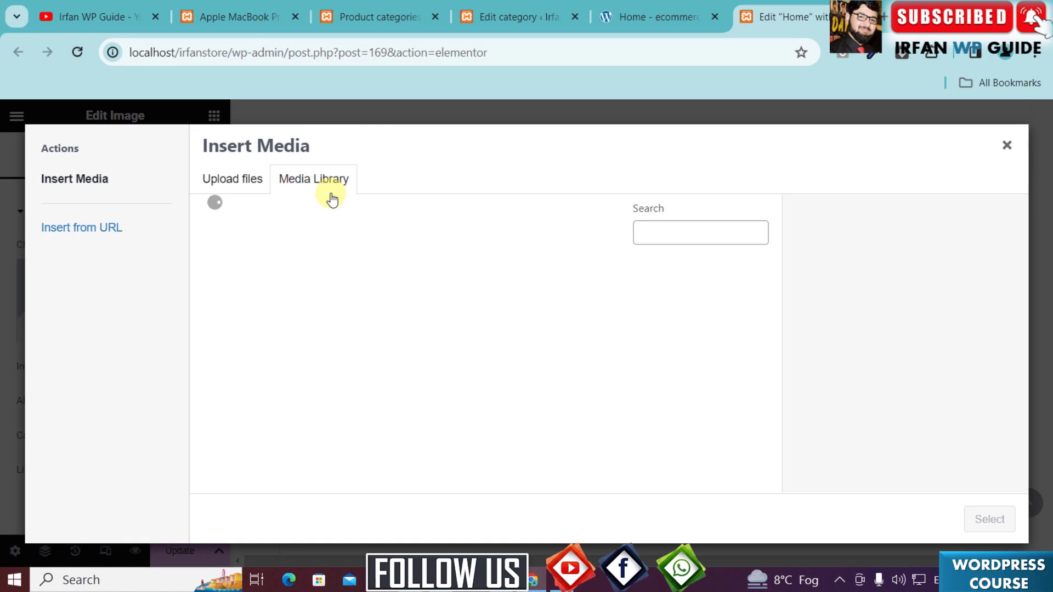
{"action": "left_click", "coordinate": [266, 312]}
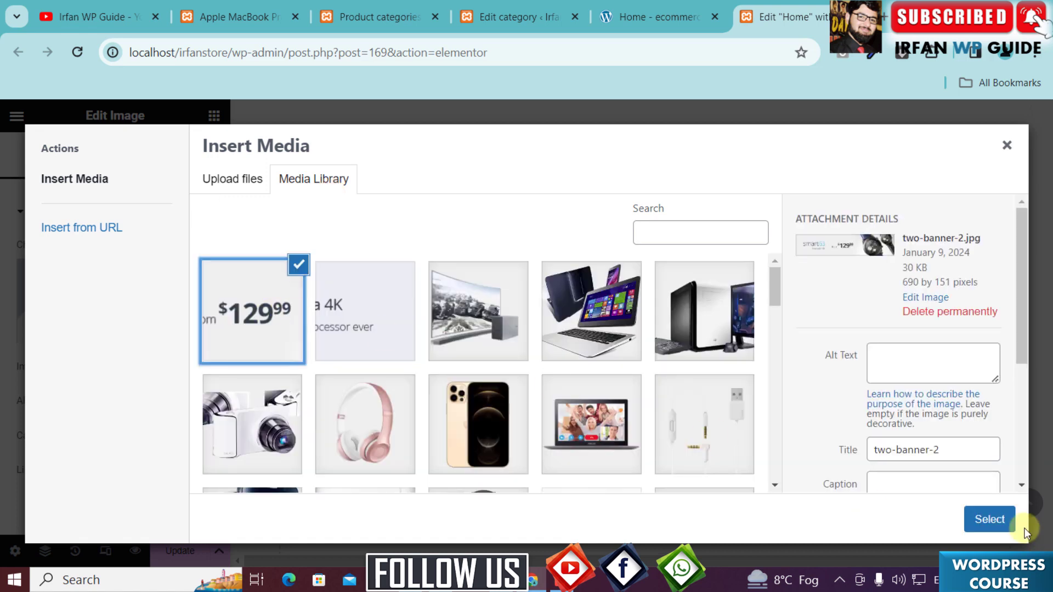
{"action": "left_click", "coordinate": [990, 521]}
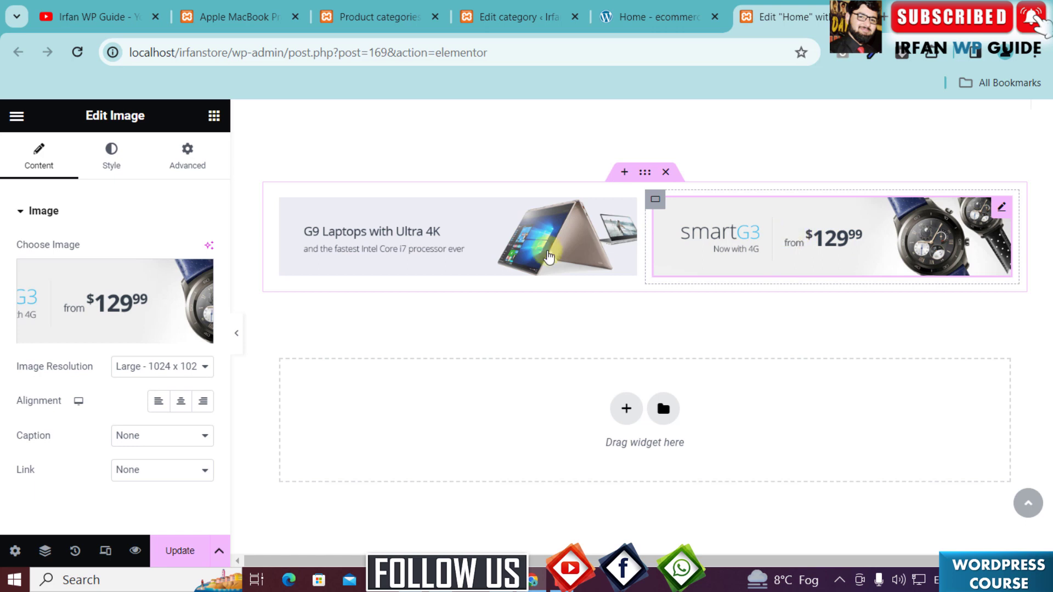
Set the smartG3 watch banner's link to a custom URL of #.
{"action": "left_click", "coordinate": [166, 477]}
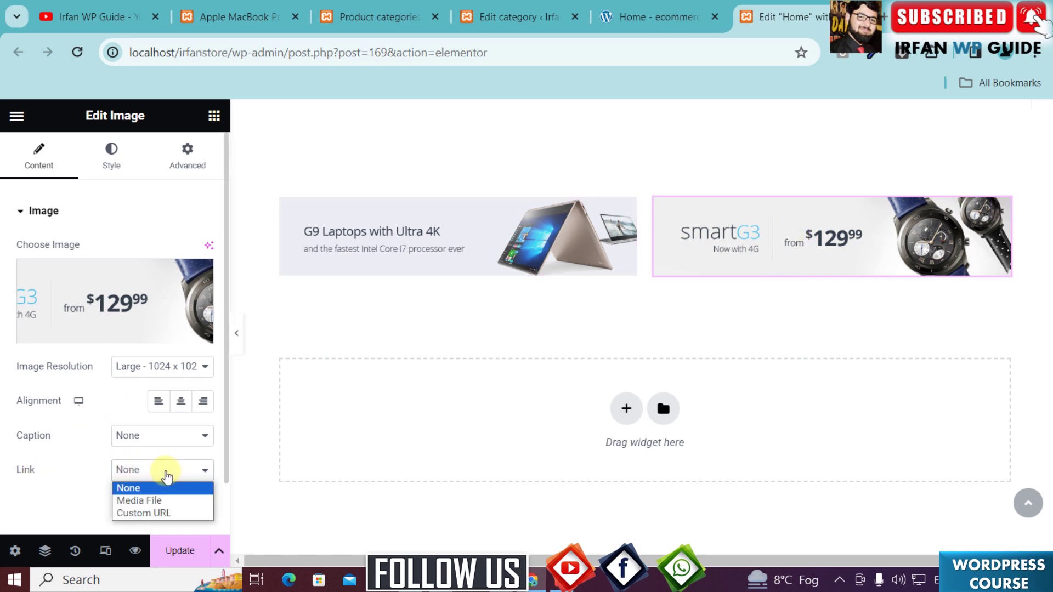
{"action": "left_click", "coordinate": [137, 512]}
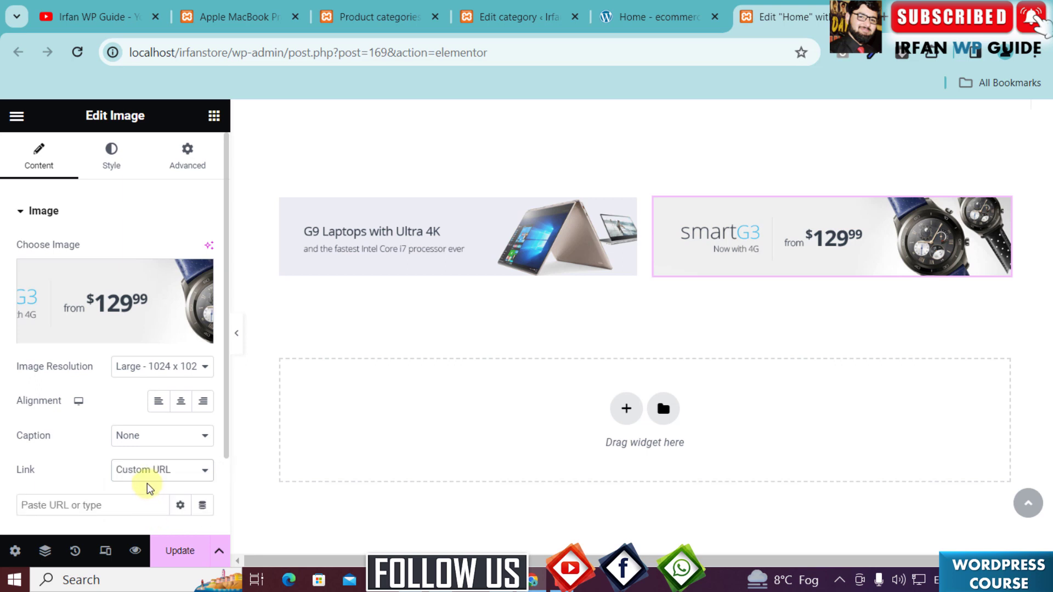
{"action": "scroll", "coordinate": [82, 494], "scroll_direction": "down", "scroll_amount": 2}
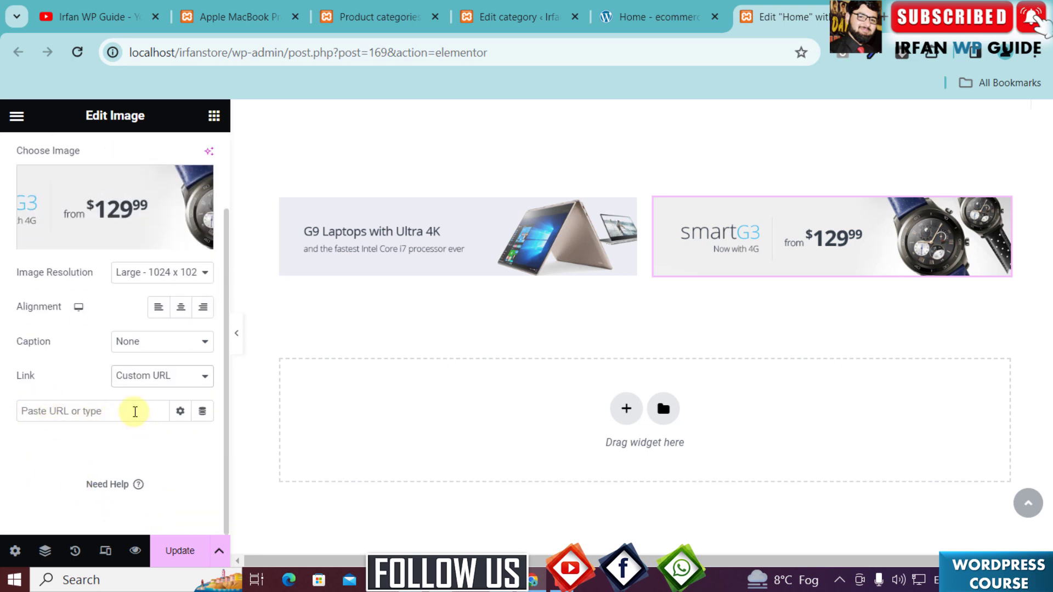
{"action": "left_click", "coordinate": [135, 411]}
{"action": "type", "text": "#"}
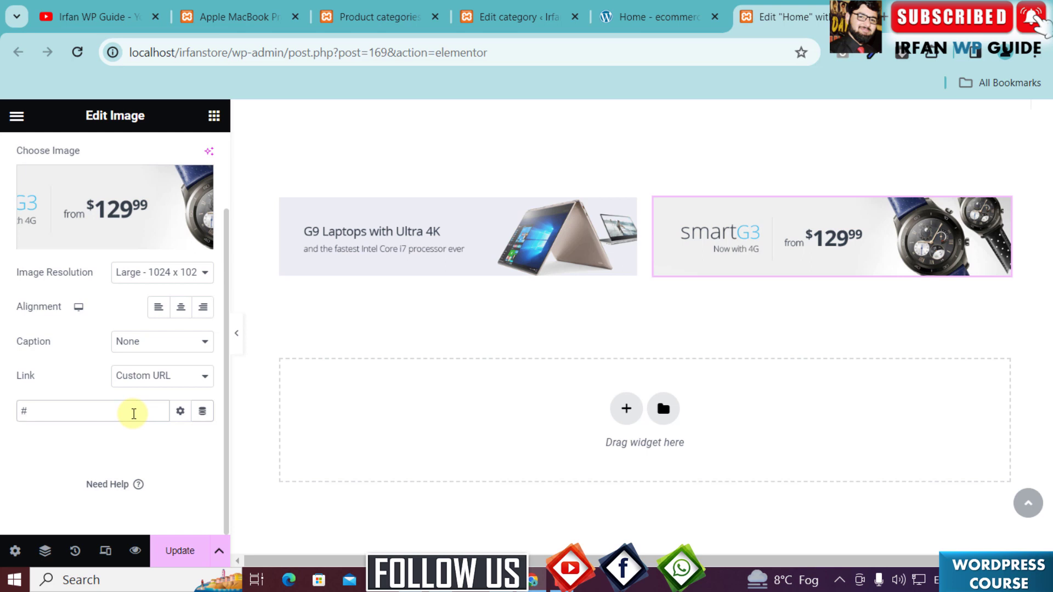
Update the home page and view the two banners on the live Irfan Store front page.
{"action": "scroll", "coordinate": [706, 367], "scroll_direction": "up", "scroll_amount": 5}
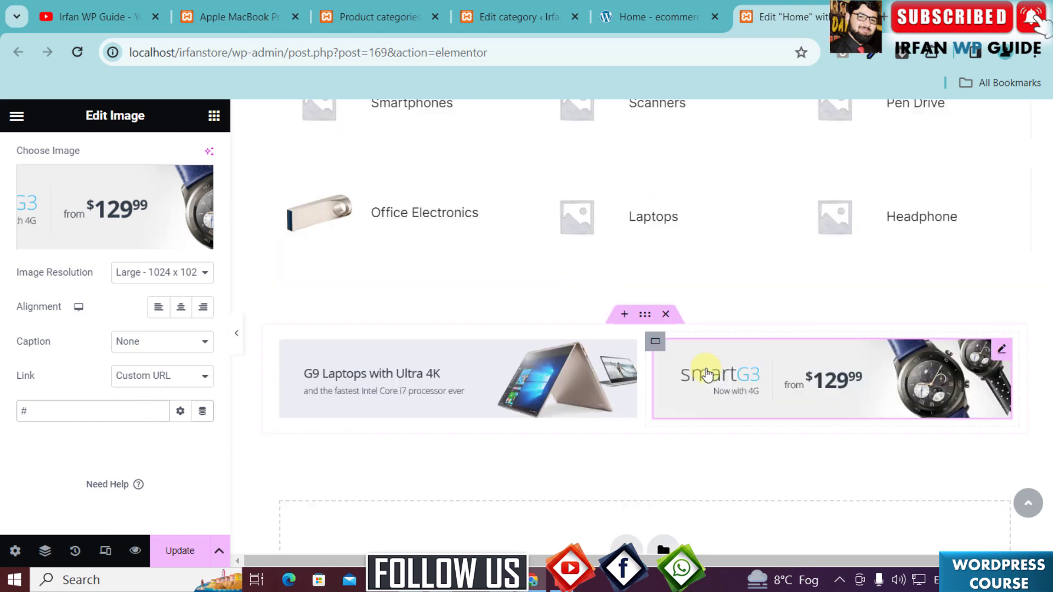
{"action": "scroll", "coordinate": [706, 373], "scroll_direction": "down", "scroll_amount": 2}
{"action": "left_click", "coordinate": [177, 555]}
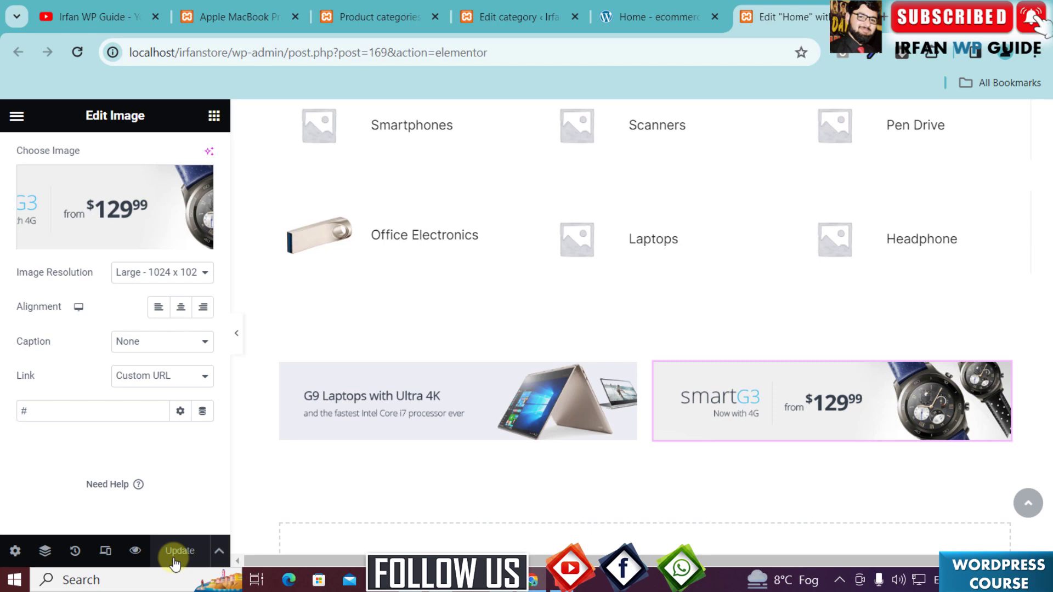
{"action": "left_click", "coordinate": [236, 16]}
{"action": "left_click_drag", "start_coordinate": [1050, 144], "coordinate": [1049, 487]}
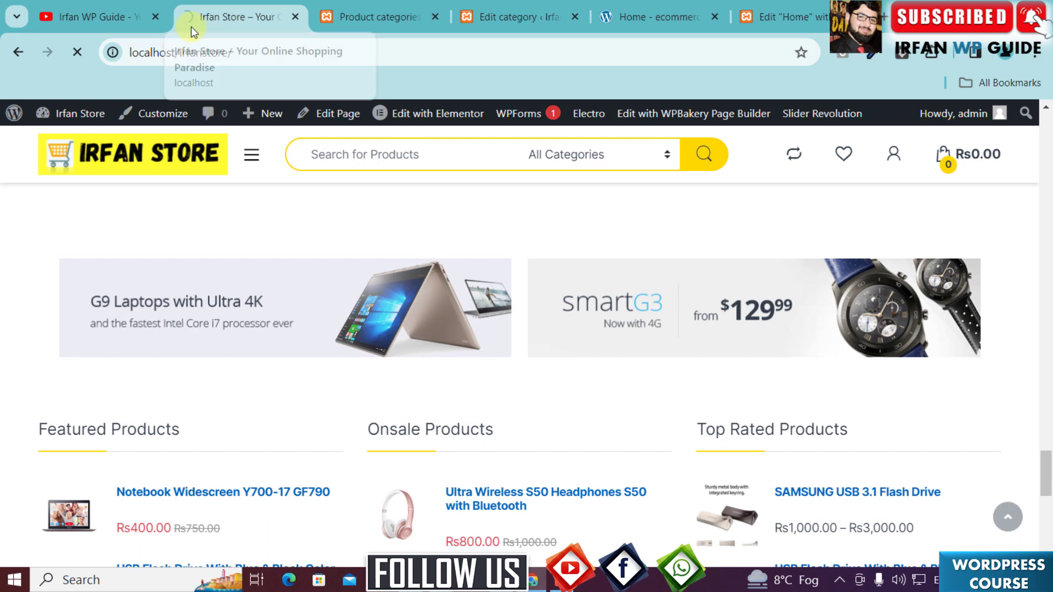
Follow the G9 Laptops banner's link on the live front page and look through the product page it leads to.
{"action": "left_click", "coordinate": [329, 318]}
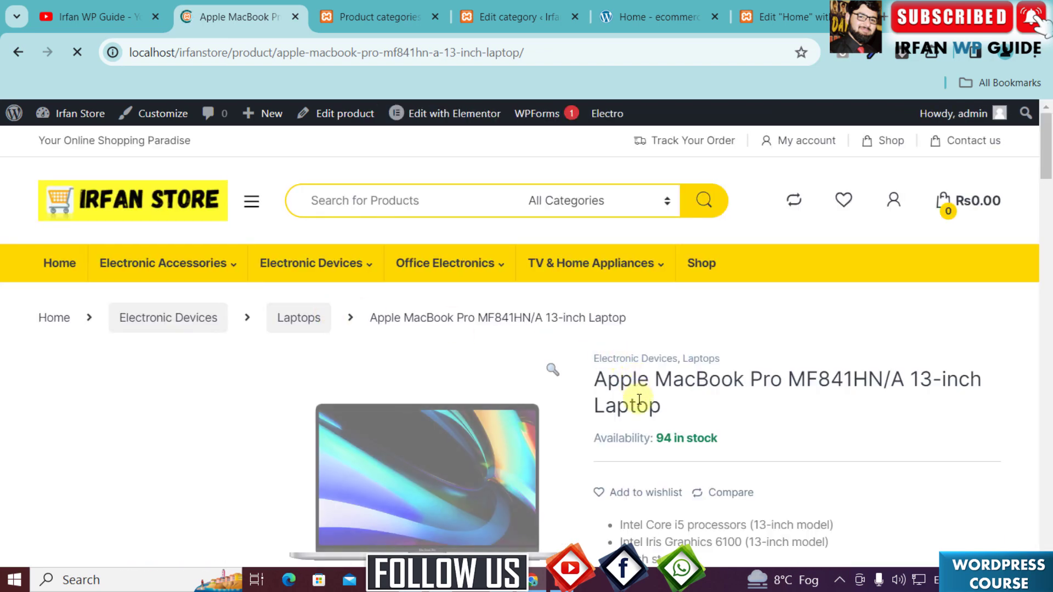
{"action": "scroll", "coordinate": [637, 401], "scroll_direction": "down", "scroll_amount": 4}
{"action": "scroll", "coordinate": [653, 362], "scroll_direction": "down", "scroll_amount": 10}
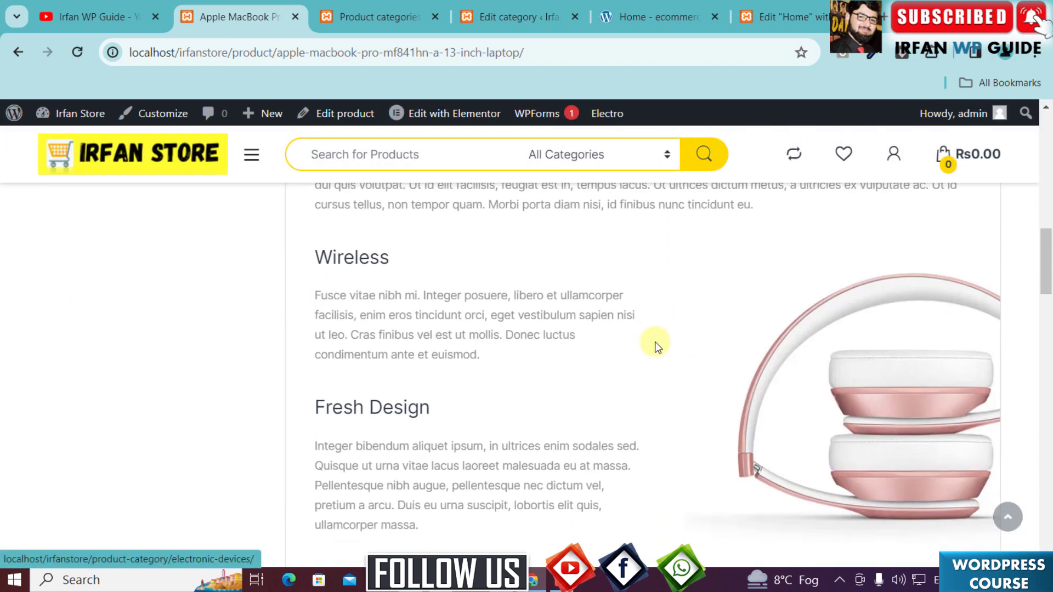
{"action": "scroll", "coordinate": [645, 351], "scroll_direction": "down", "scroll_amount": 10}
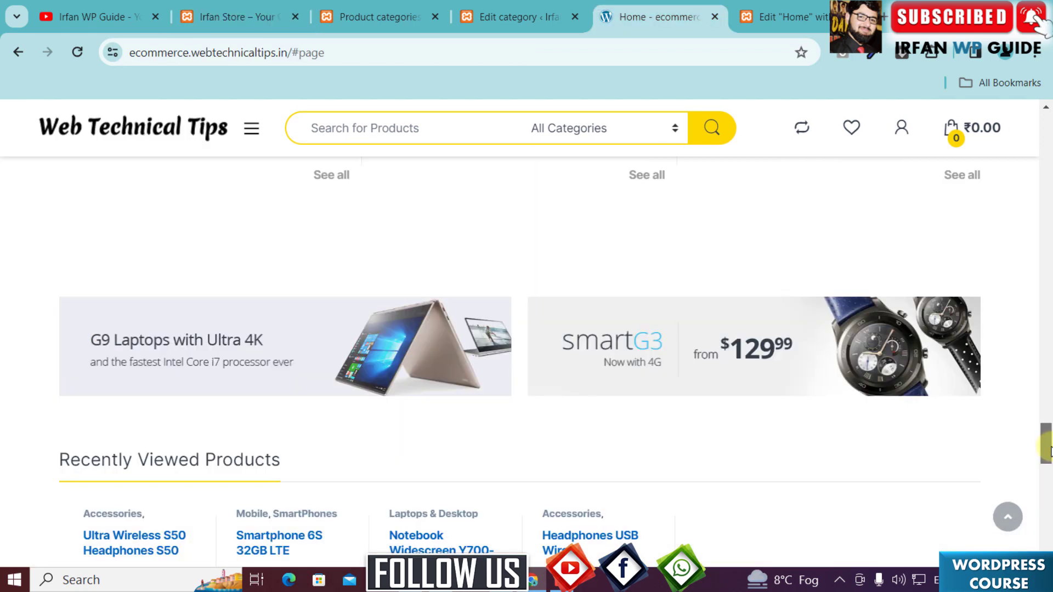
Check the Recently Viewed Products section on the demo site, and add a Direction Column container below the two banners in the home page editor.
{"action": "left_click_drag", "start_coordinate": [1049, 451], "coordinate": [1048, 473]}
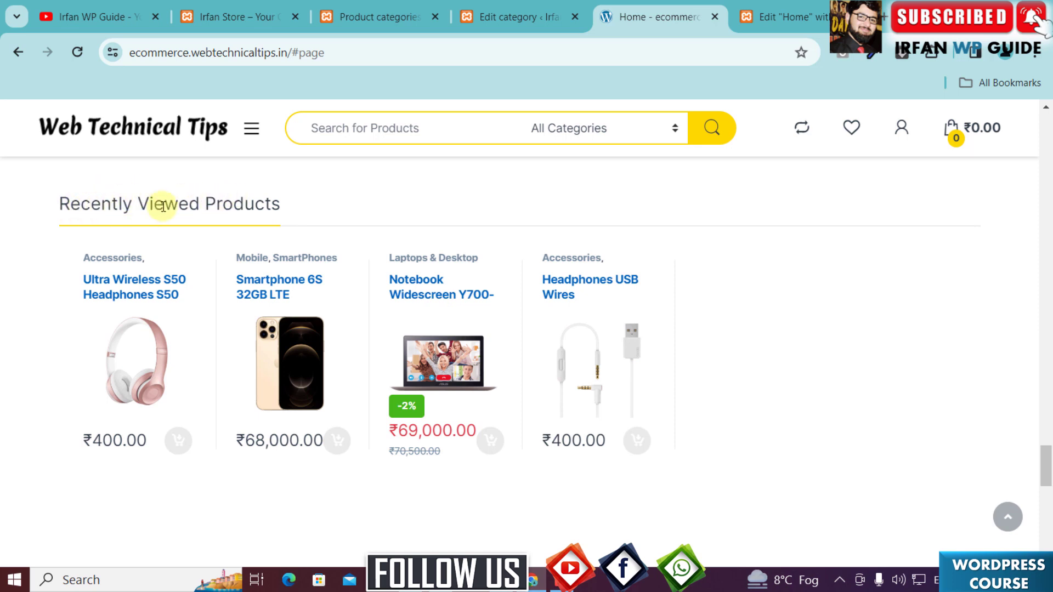
{"action": "left_click", "coordinate": [792, 18]}
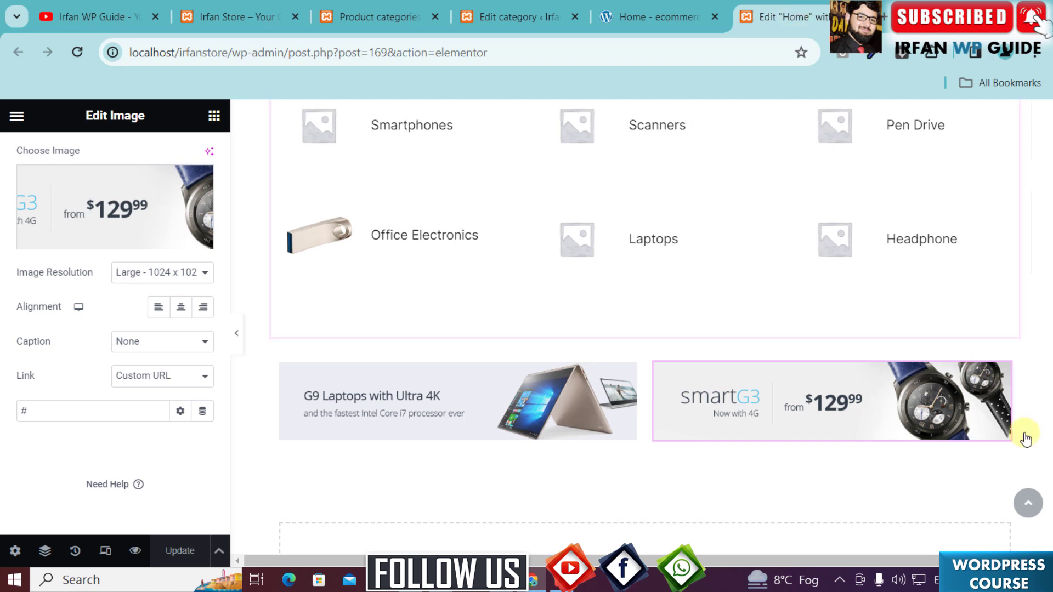
{"action": "scroll", "coordinate": [988, 436], "scroll_direction": "down", "scroll_amount": 2}
{"action": "scroll", "coordinate": [957, 436], "scroll_direction": "down", "scroll_amount": 3}
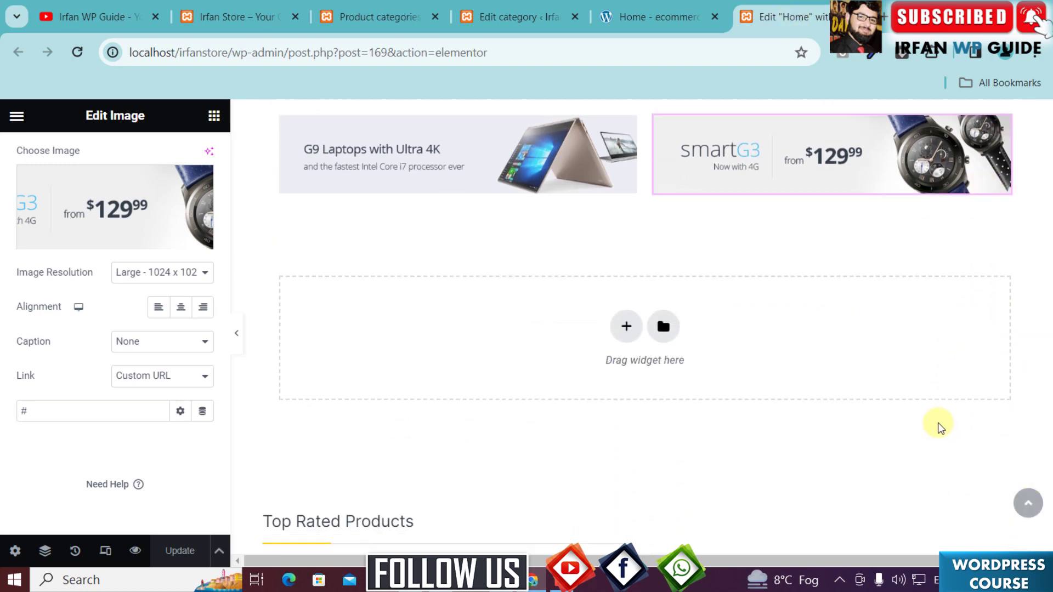
{"action": "left_click", "coordinate": [625, 328]}
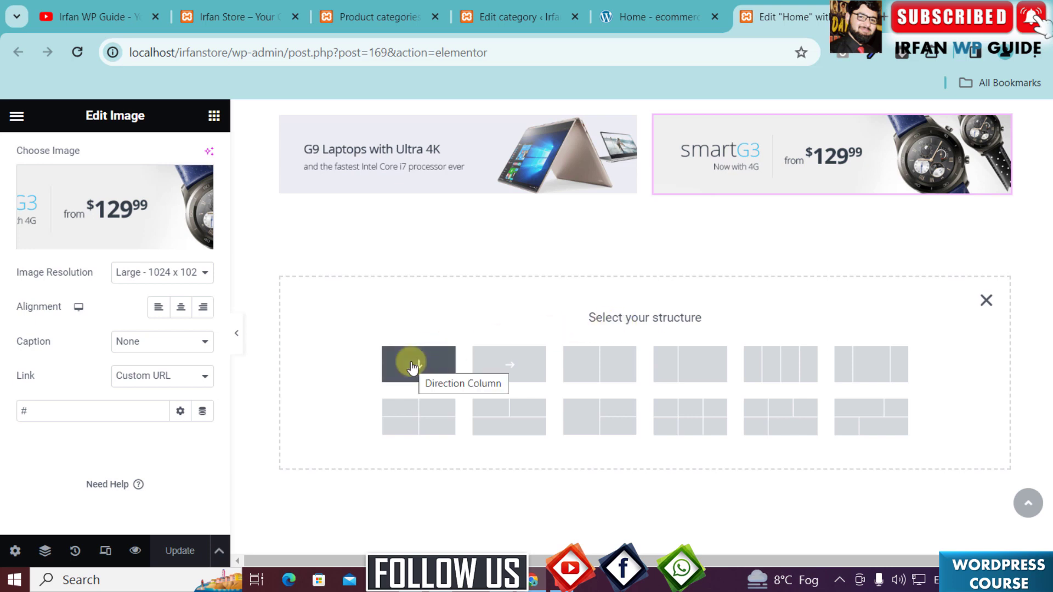
{"action": "left_click", "coordinate": [413, 367]}
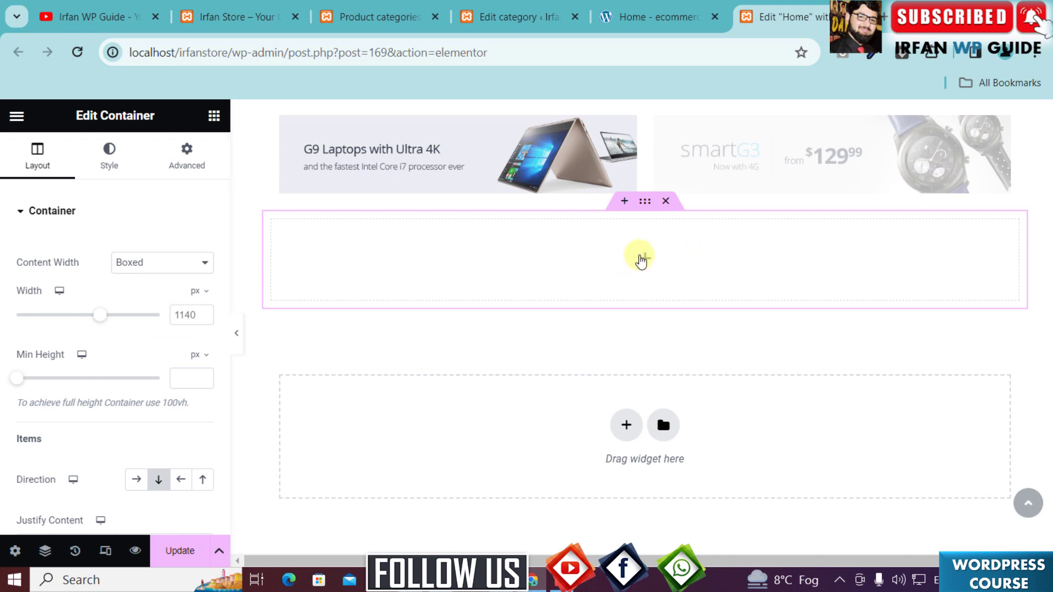
Find the Recently Vieved Products Carousel widget and place it in the new empty container.
{"action": "left_click", "coordinate": [641, 259]}
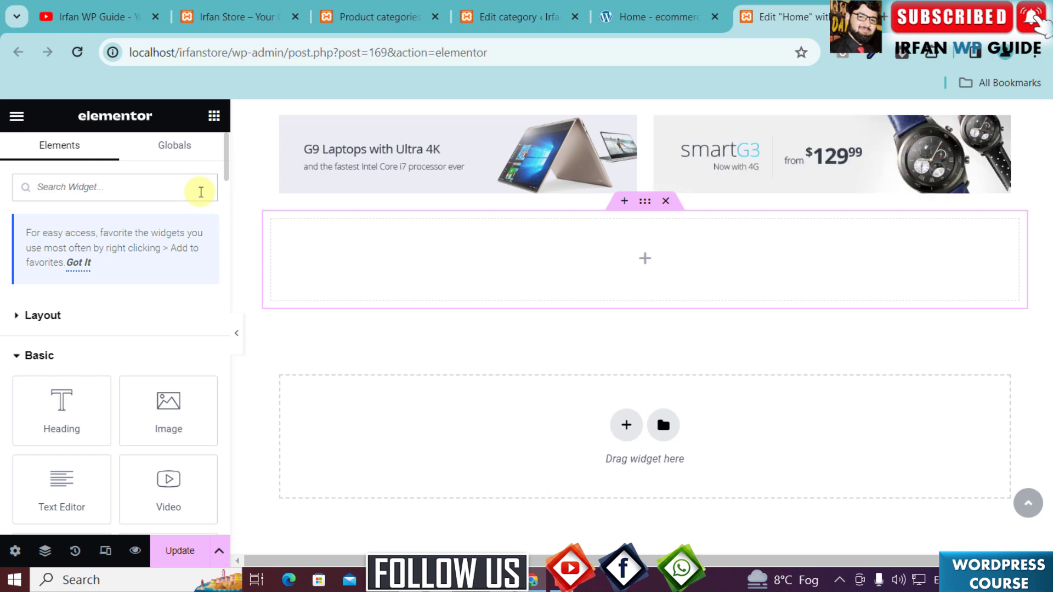
{"action": "type", "text": "red"}
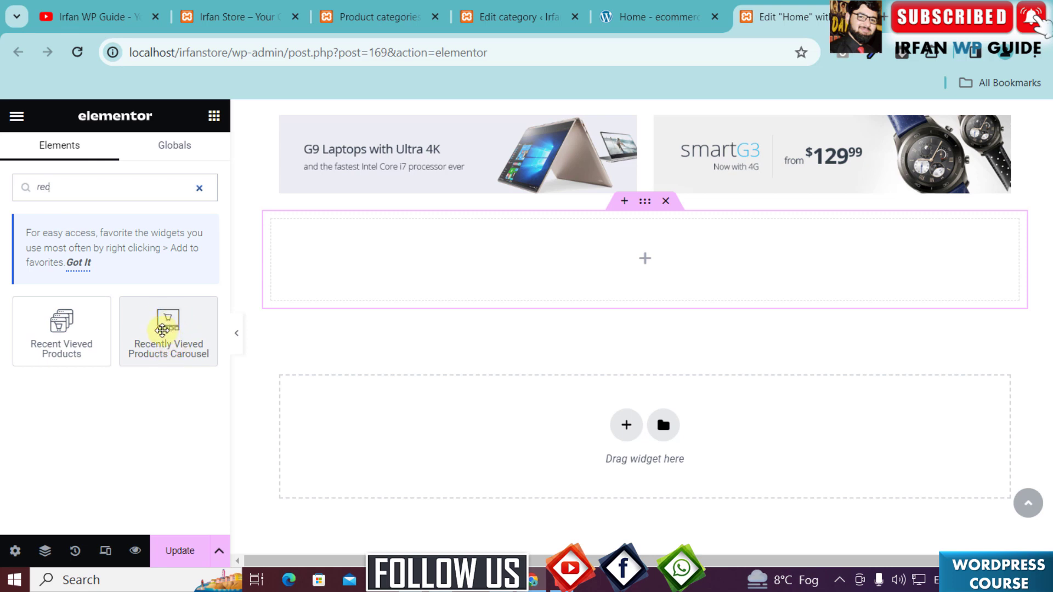
{"action": "left_click_drag", "start_coordinate": [161, 333], "coordinate": [622, 259]}
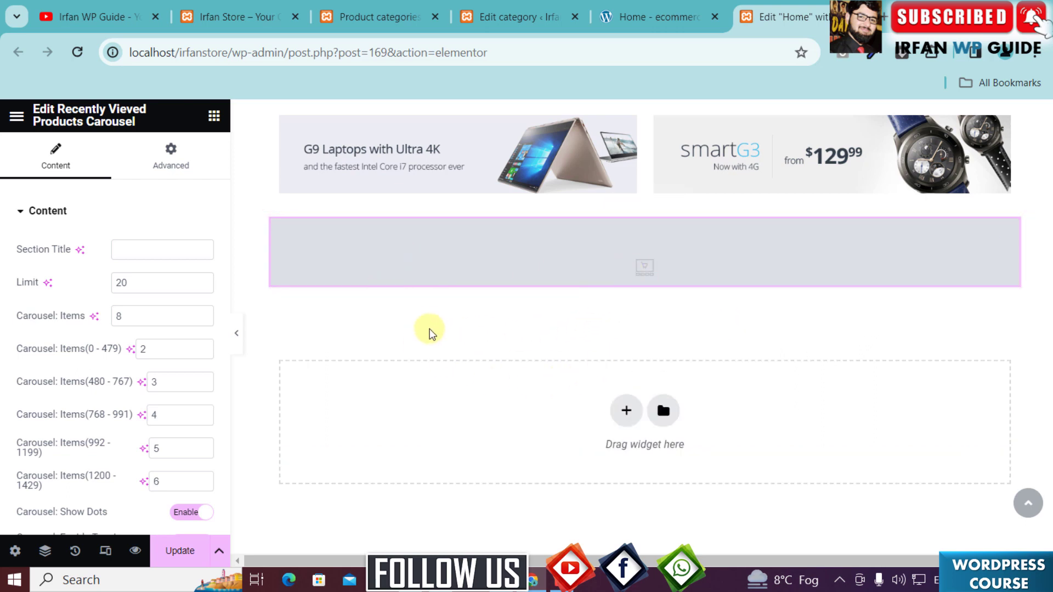
Copy the heading Recently Viewed Products from the demo site as the carousel's section title, and set its limit to 10 and carousel items to 5.
{"action": "left_click", "coordinate": [633, 12]}
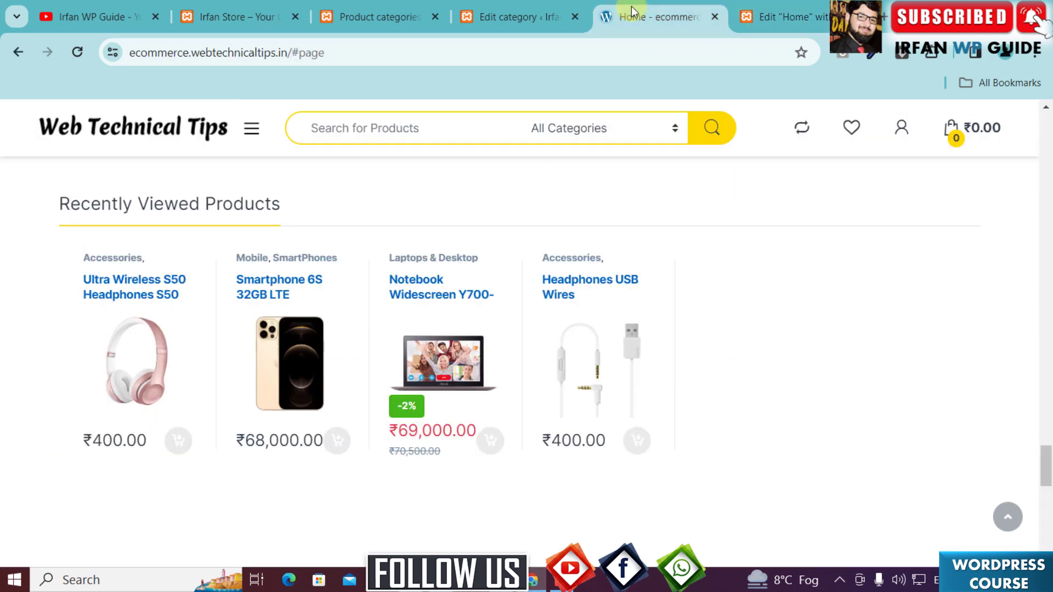
{"action": "scroll", "coordinate": [231, 268], "scroll_direction": "up", "scroll_amount": 2}
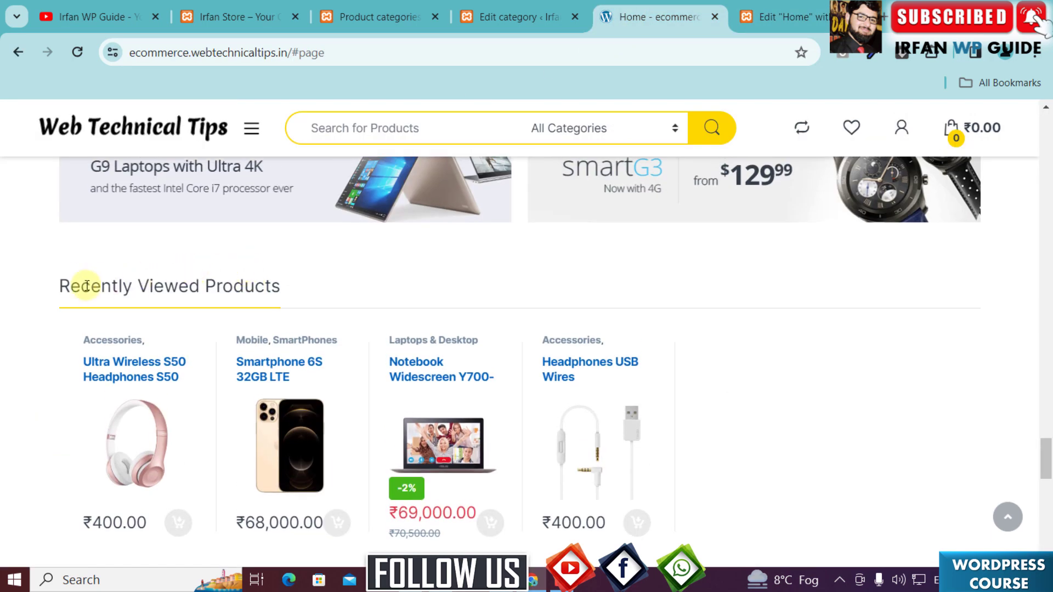
{"action": "triple_click", "coordinate": [125, 282]}
{"action": "key", "text": "ctrl+c"}
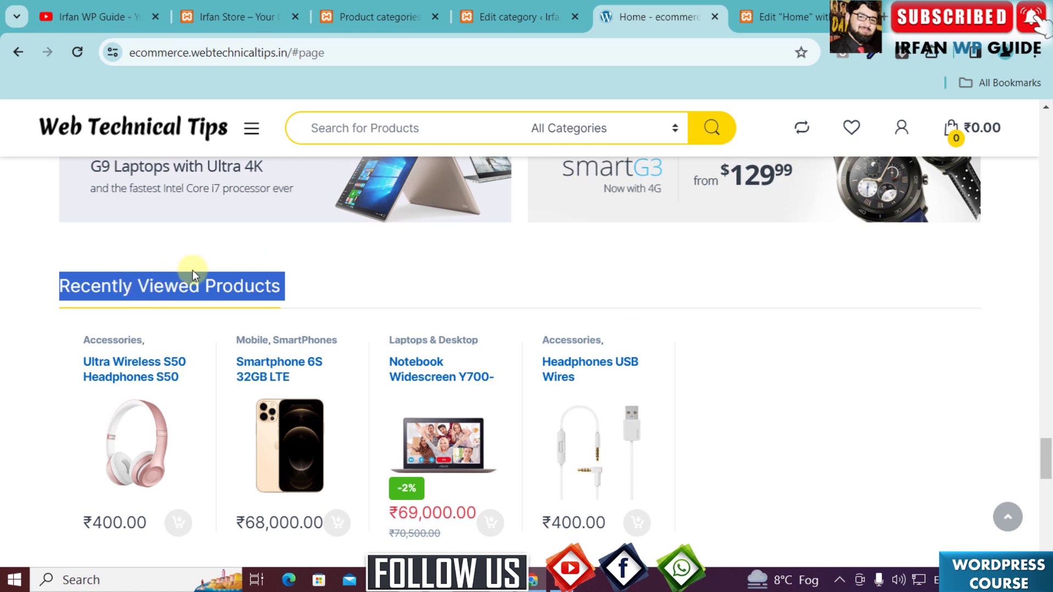
{"action": "left_click", "coordinate": [773, 17]}
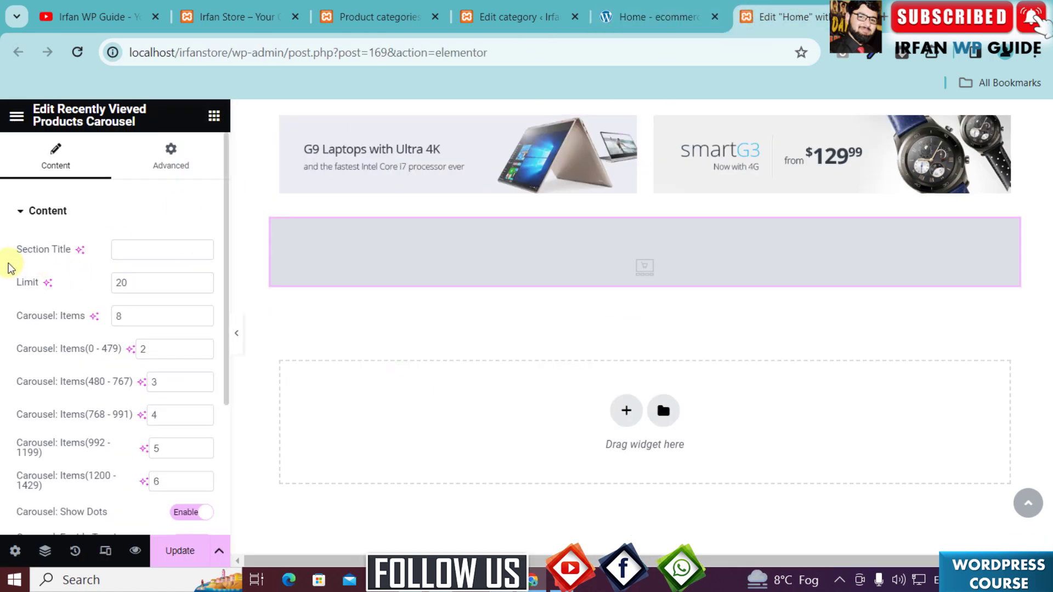
{"action": "left_click", "coordinate": [165, 247]}
{"action": "key", "text": "ctrl+v"}
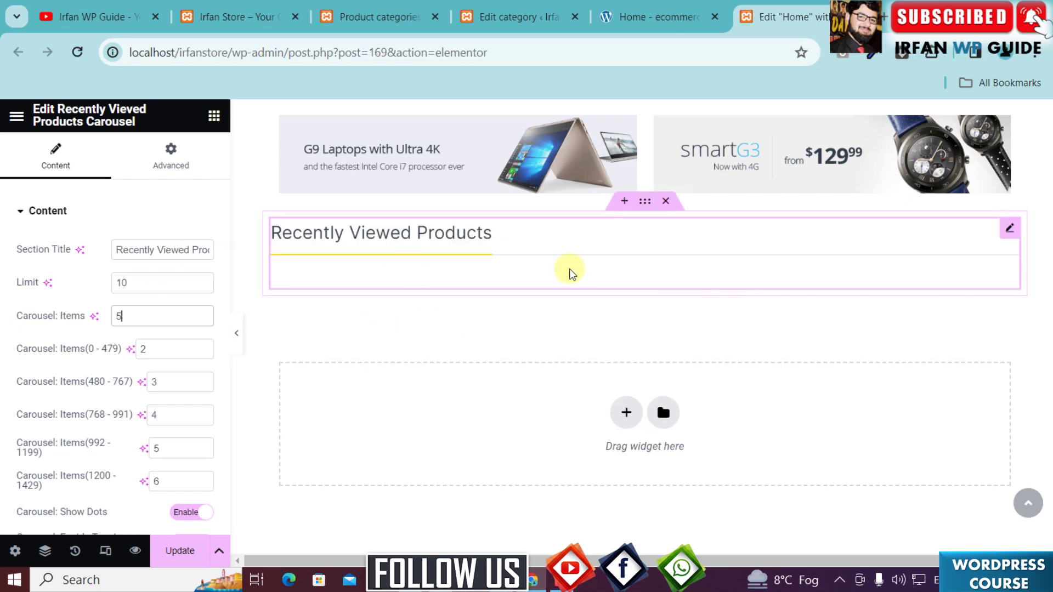
Check the carousel's remaining settings and update the home page.
{"action": "scroll", "coordinate": [148, 384], "scroll_direction": "down", "scroll_amount": 4}
{"action": "scroll", "coordinate": [152, 384], "scroll_direction": "up", "scroll_amount": 4}
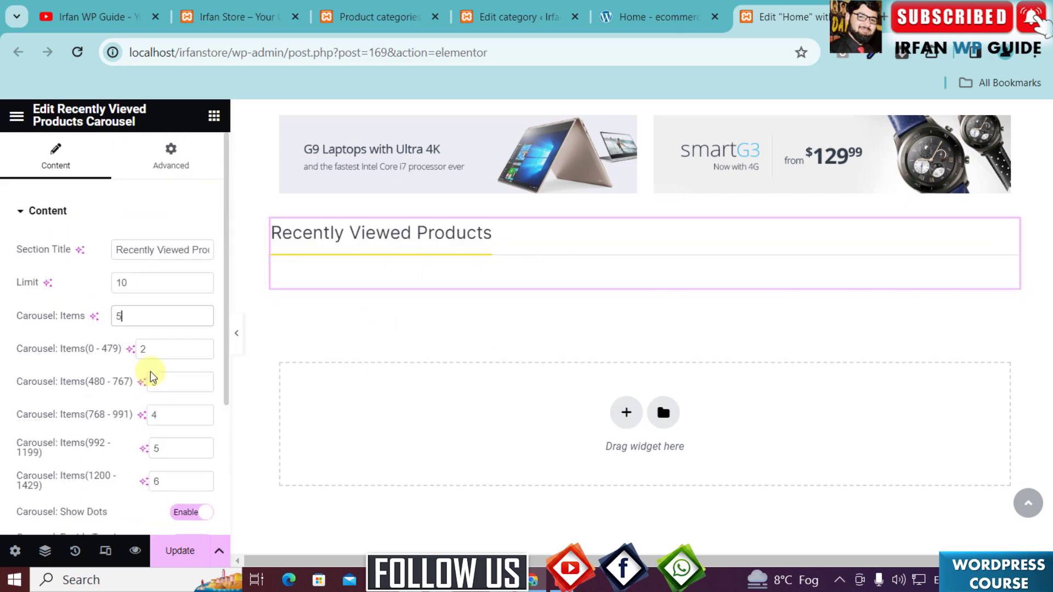
{"action": "left_click", "coordinate": [177, 551]}
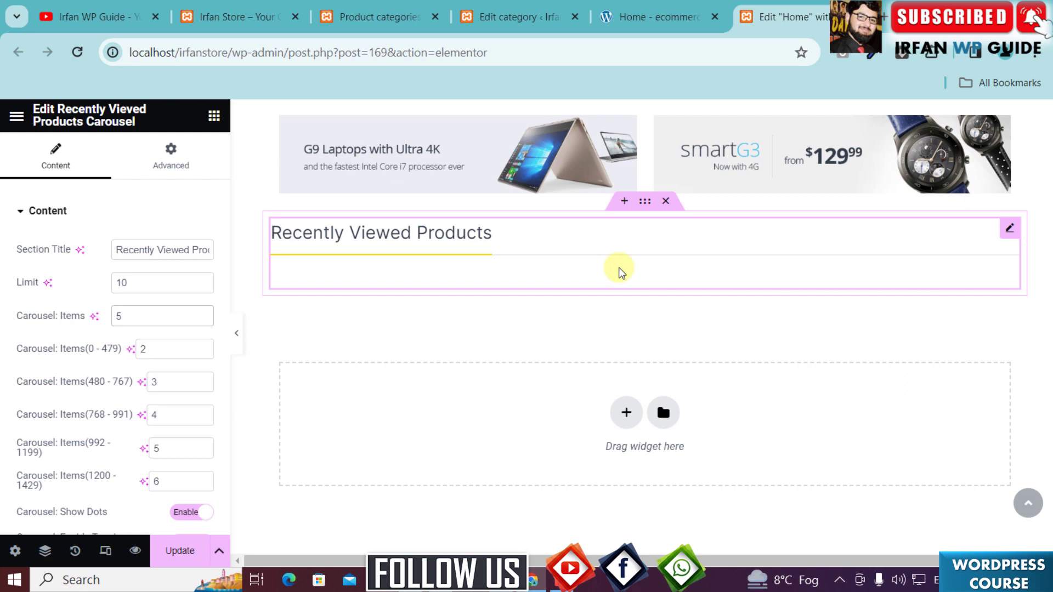
{"action": "left_click", "coordinate": [180, 554]}
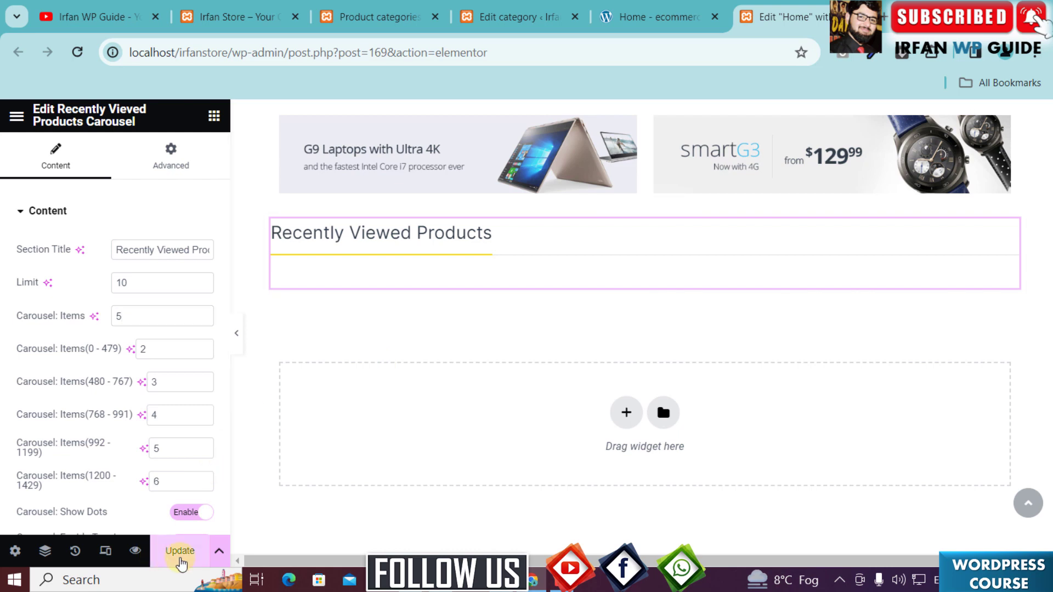